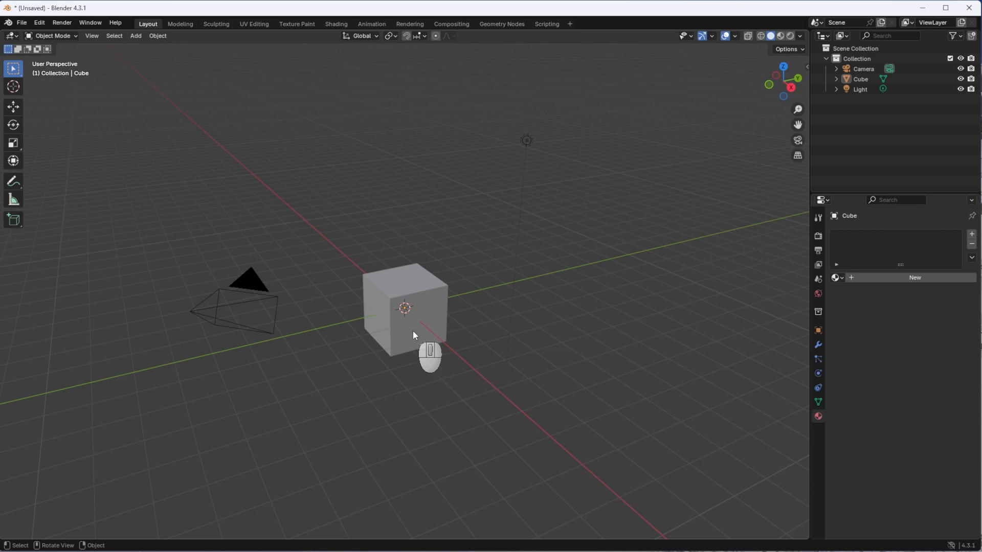
Step: Select the default cube, camera and light in turn to identify them, and clear the selection
click(415, 335)
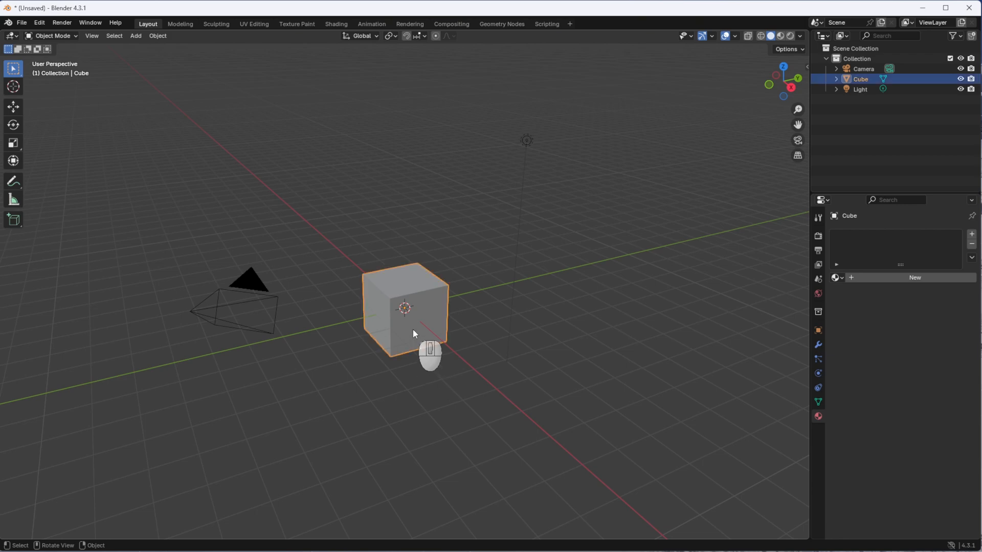
click(263, 335)
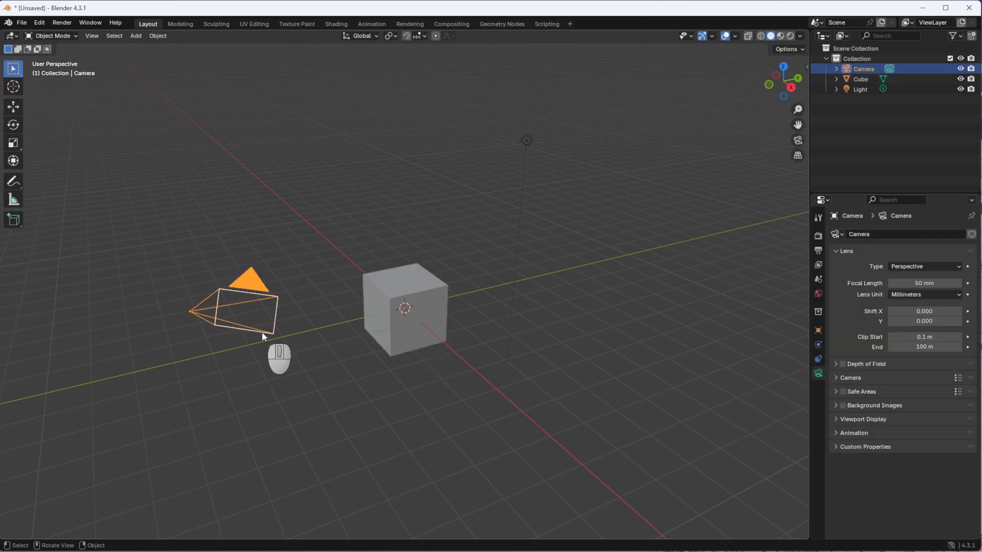
click(527, 141)
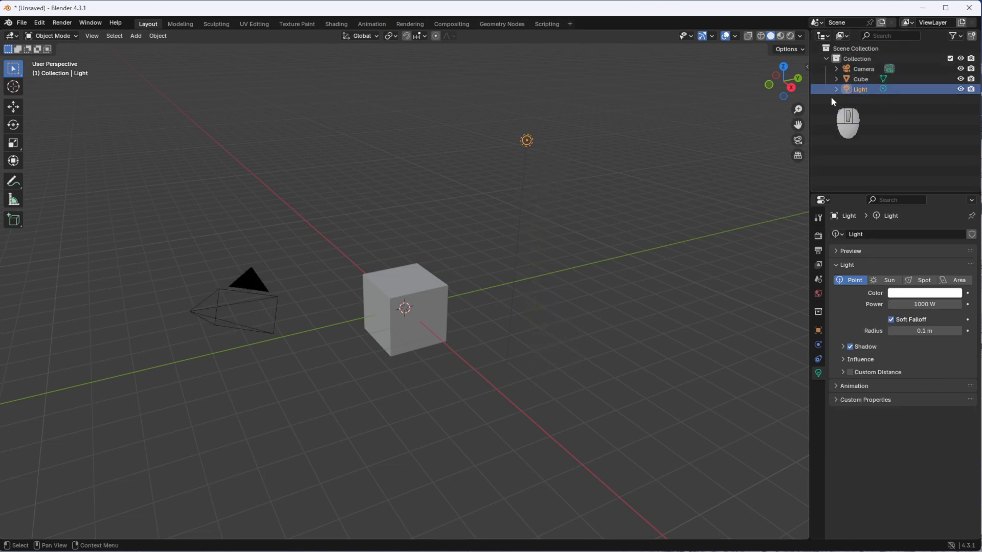
click(473, 418)
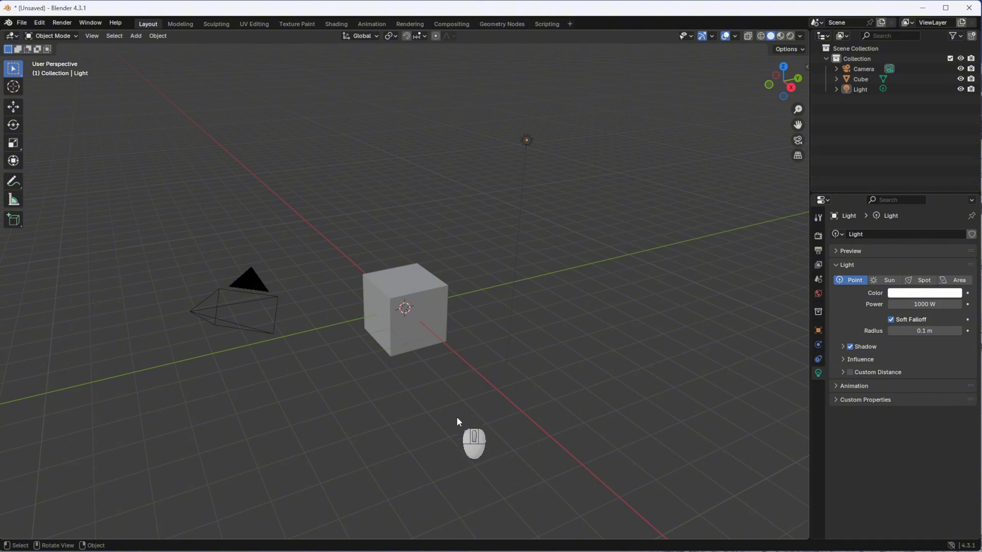
Step: Delete the default cube and add a UV sphere at the world origin, with its creation settings expanded
click(410, 346)
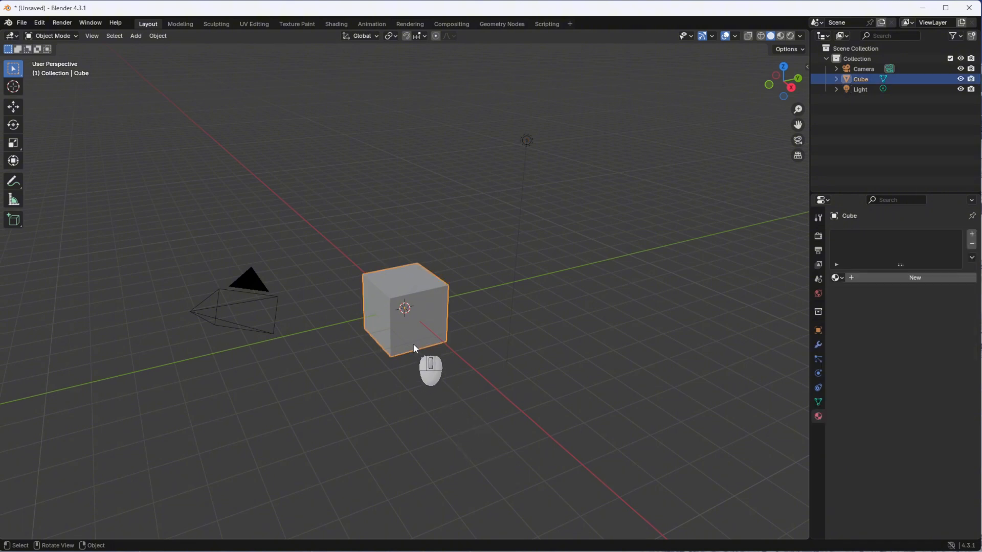
key(Delete)
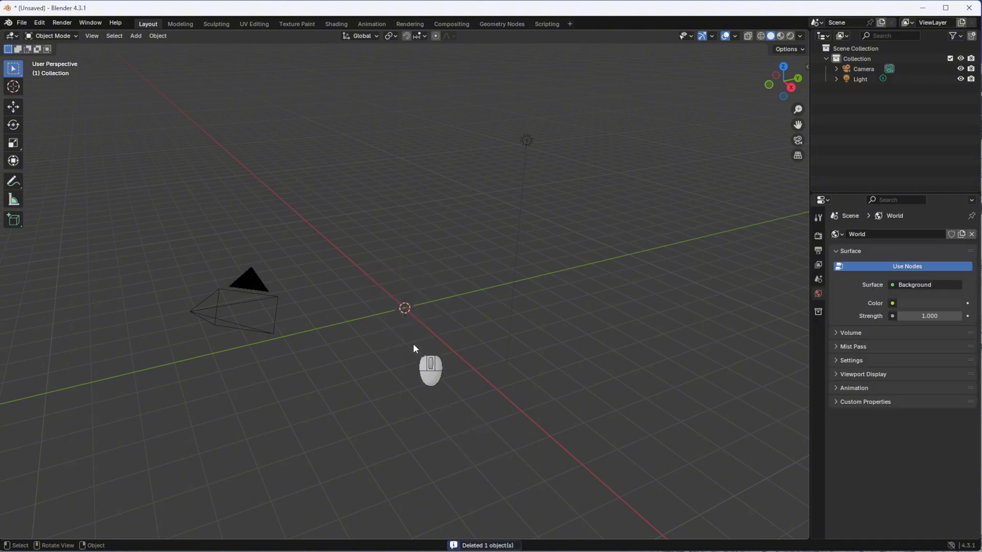
key(shift+a)
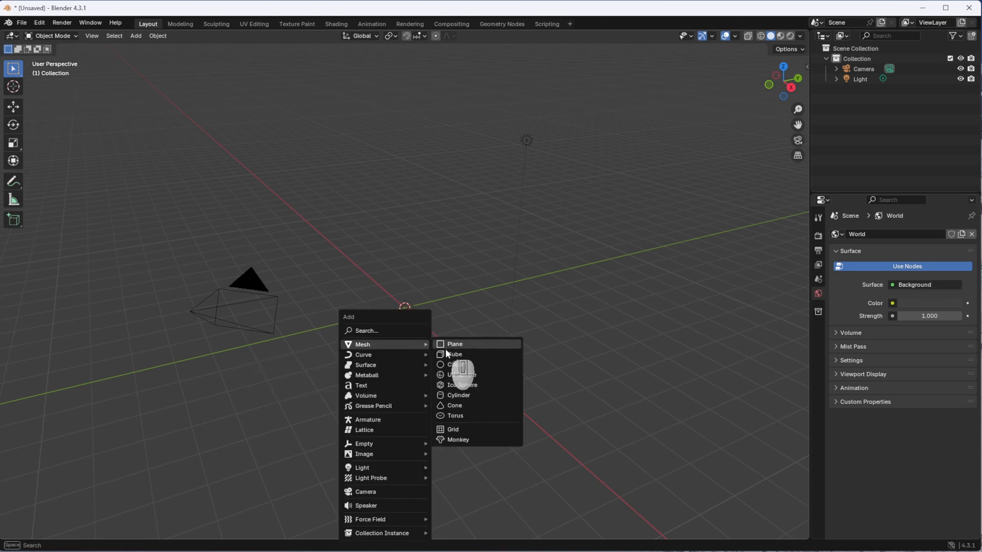
click(449, 376)
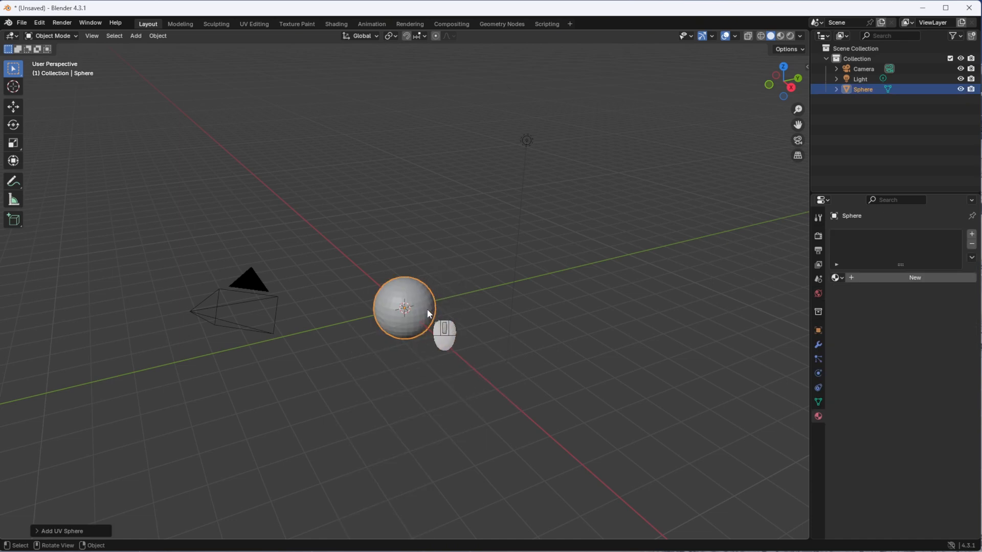
click(36, 532)
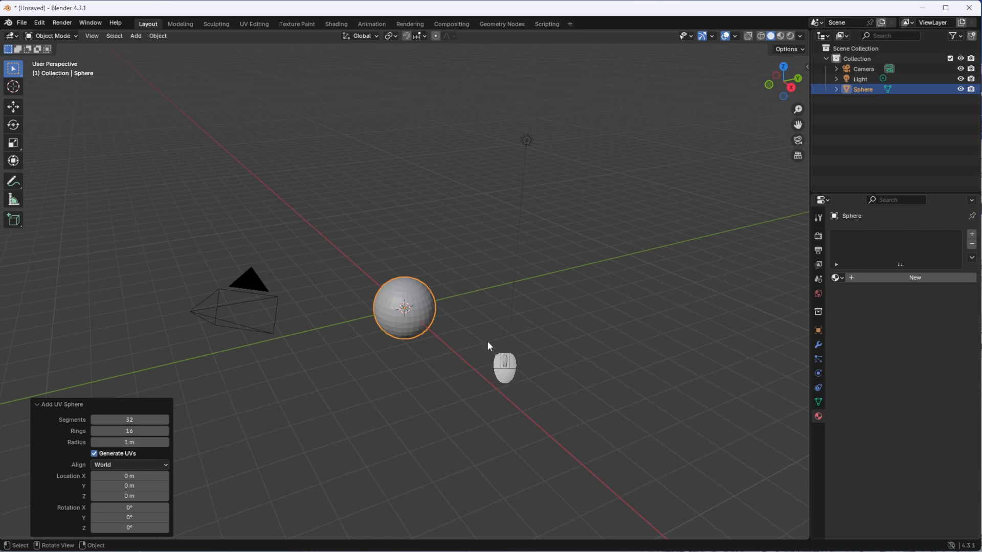
Step: Shade the sphere smooth and switch the viewport to Material Preview shading
scroll(493, 342, up, 4)
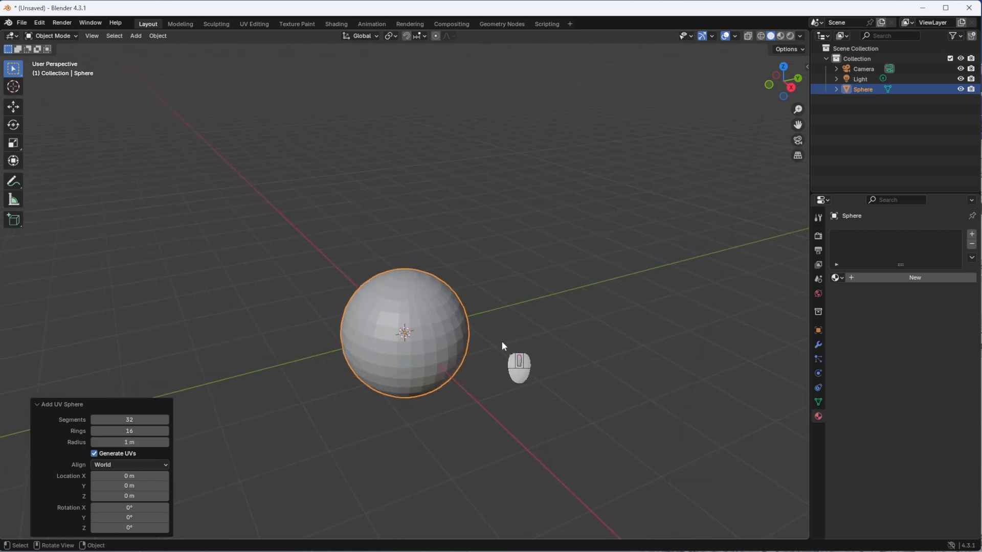
scroll(502, 345, up, 1)
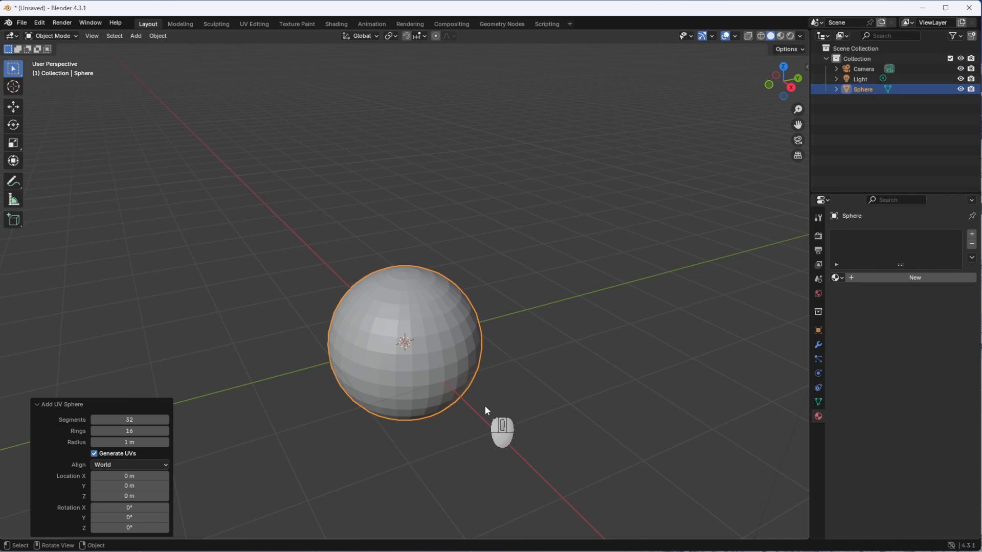
middle_drag(486, 408, 461, 417)
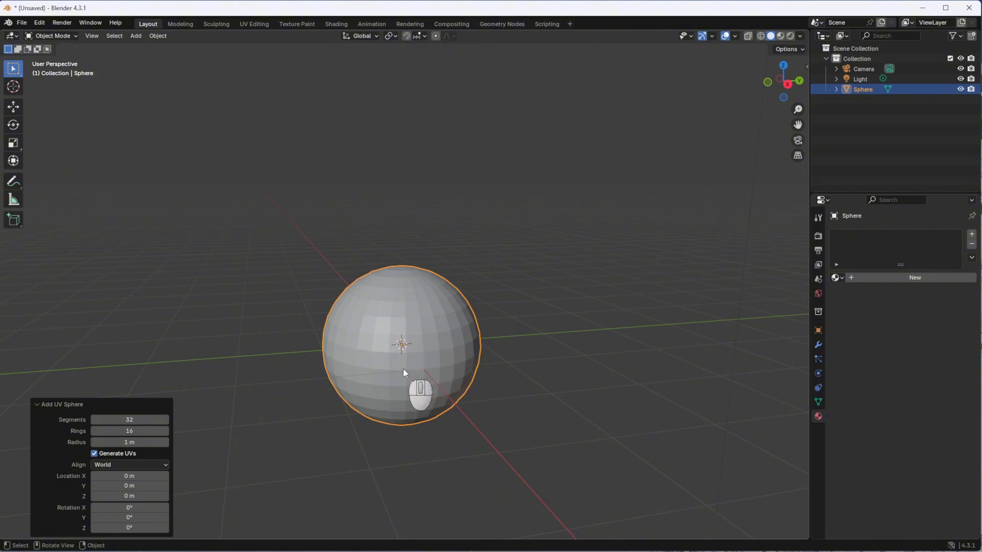
right_click(407, 353)
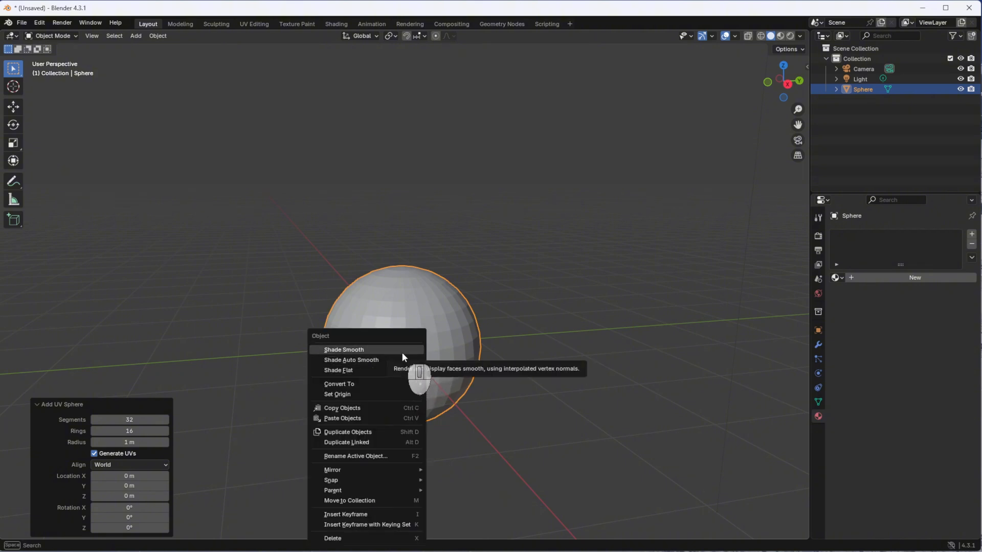
click(402, 353)
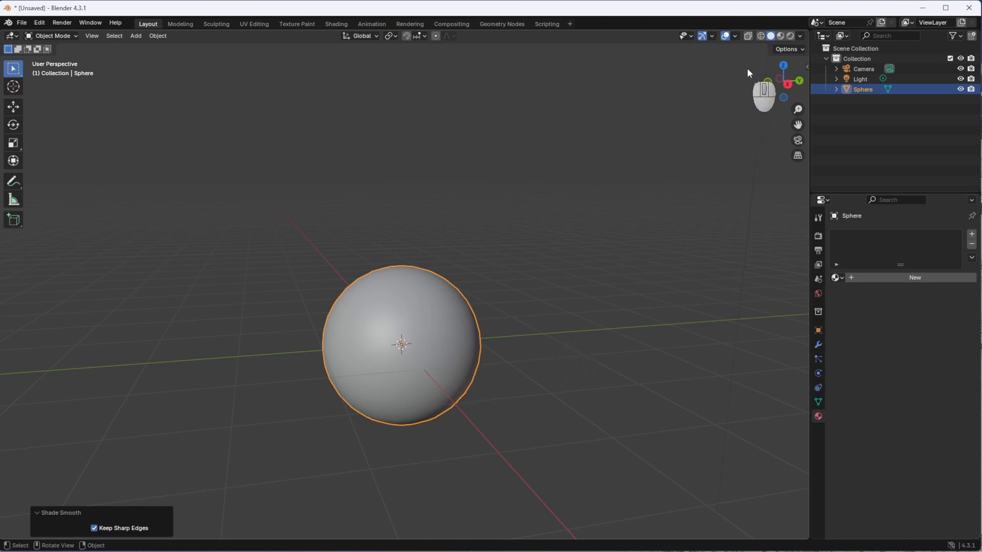
click(779, 37)
Step: Move the sphere up along the Z axis by about 0.83 m
mouse_move(554, 394)
middle_down()
mouse_move(601, 401)
mouse_move(578, 400)
middle_up()
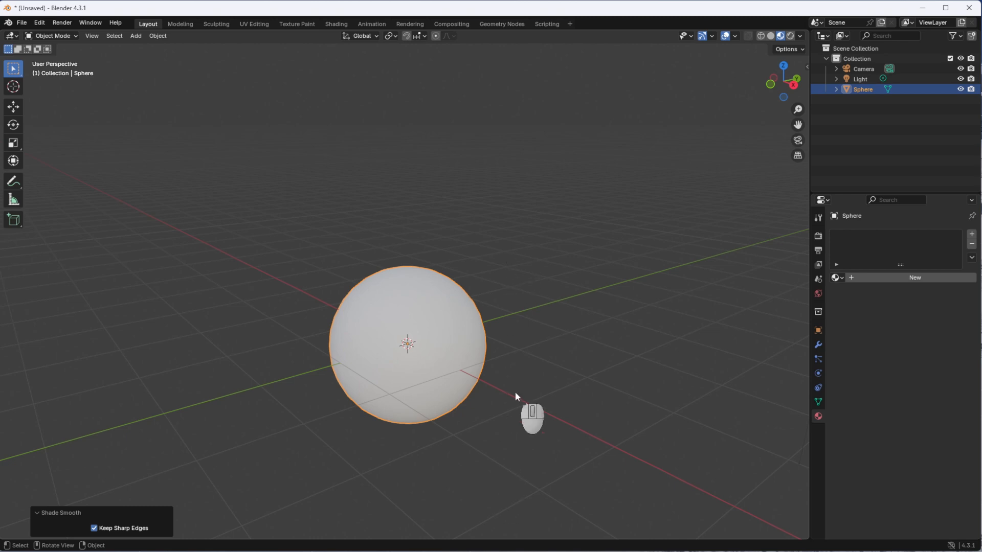
key(g)
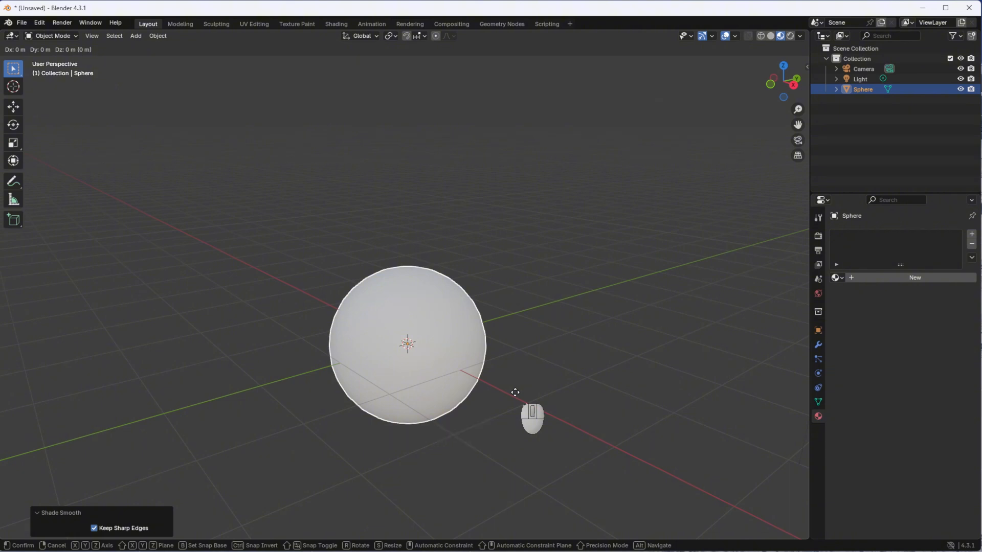
key(z)
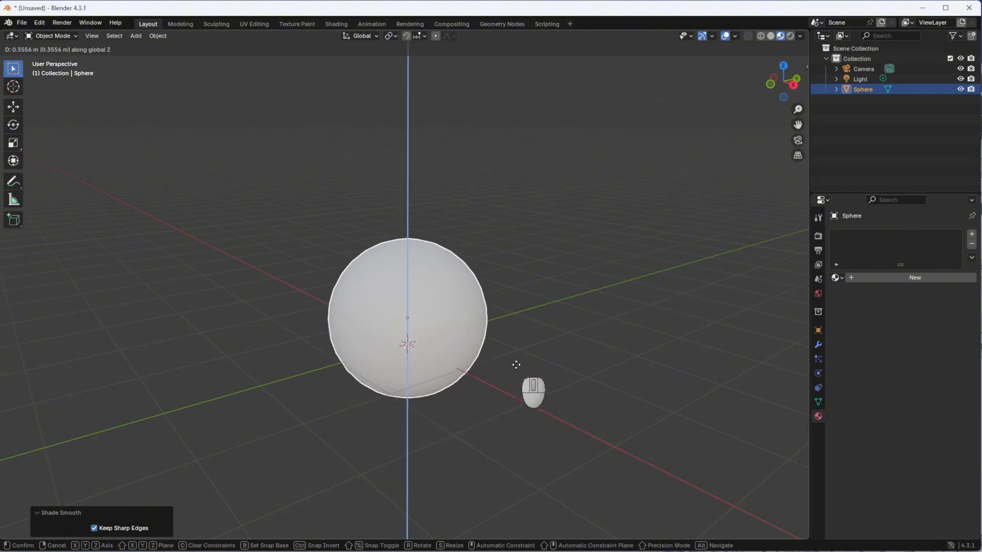
click(517, 333)
Step: Duplicate the sphere about 1.58 m upward along Z and scale the copy uniformly to about 0.76
middle_drag(528, 402, 491, 381)
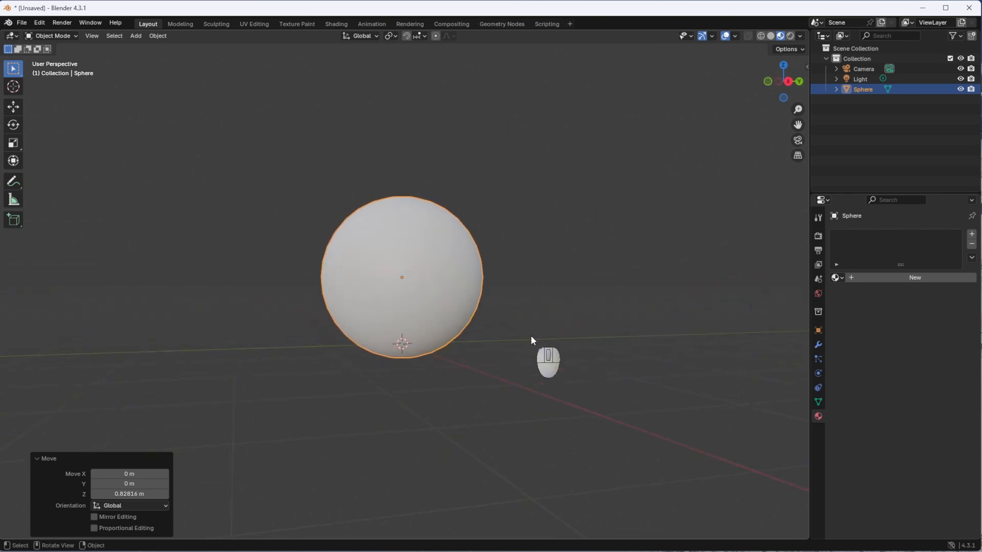
middle_drag(530, 337, 529, 398)
scroll(552, 356, down, 1)
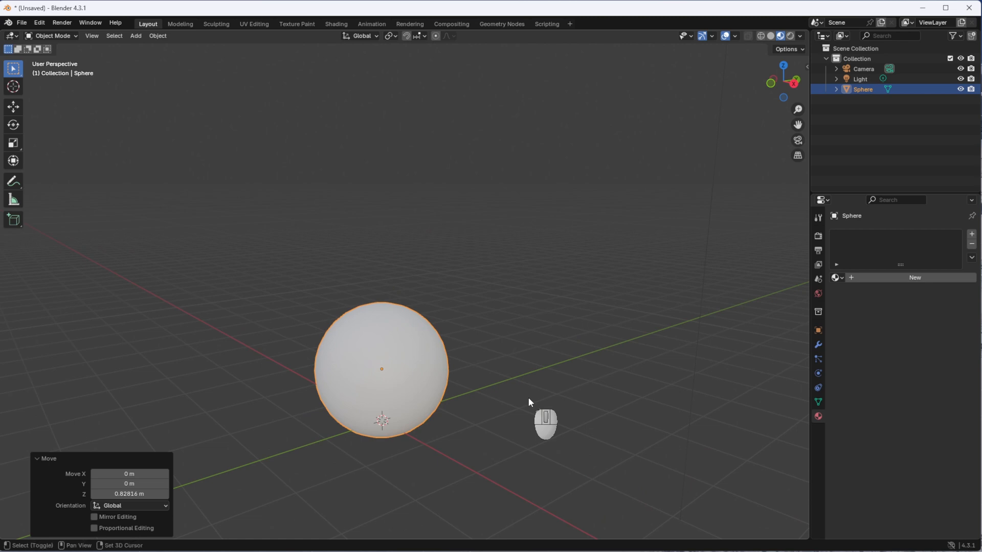
key(shift+d)
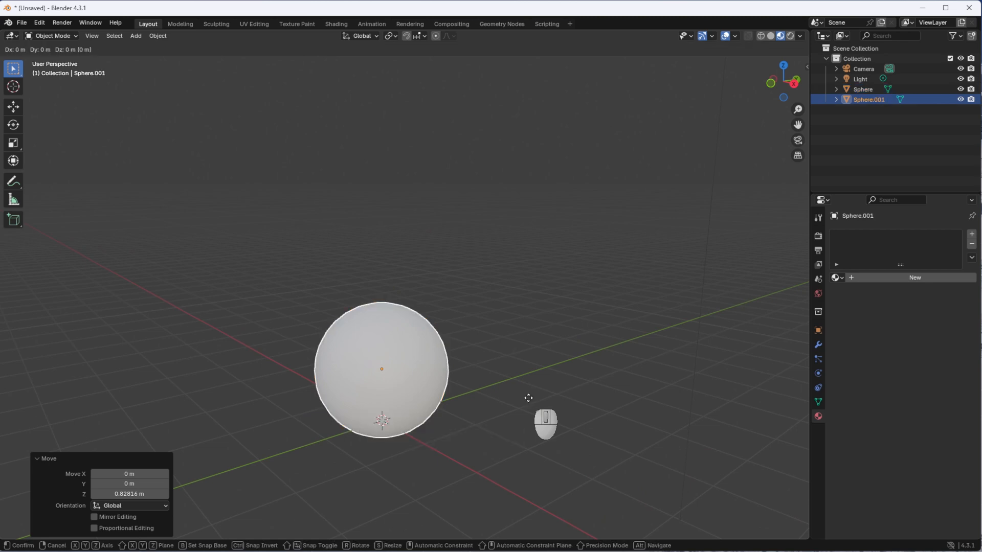
key(z)
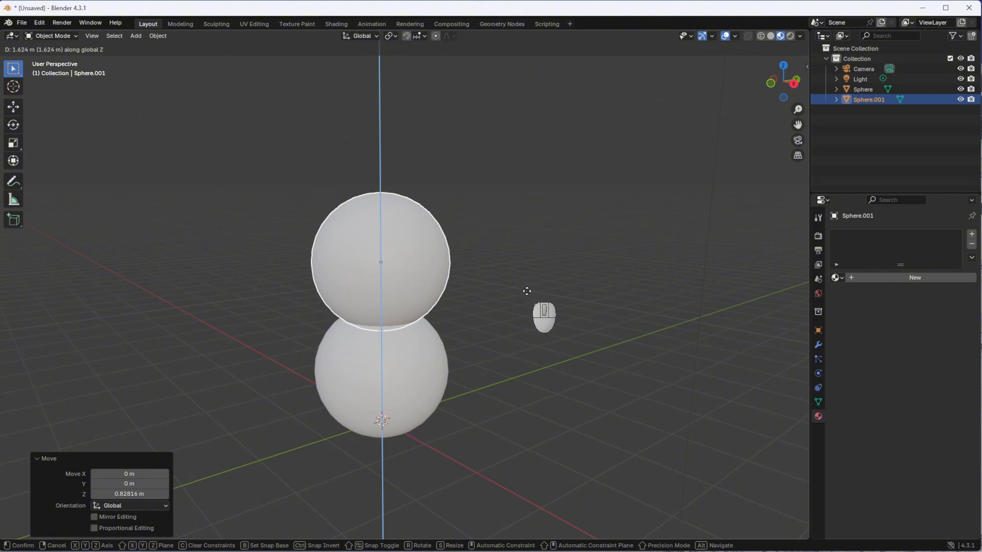
click(528, 296)
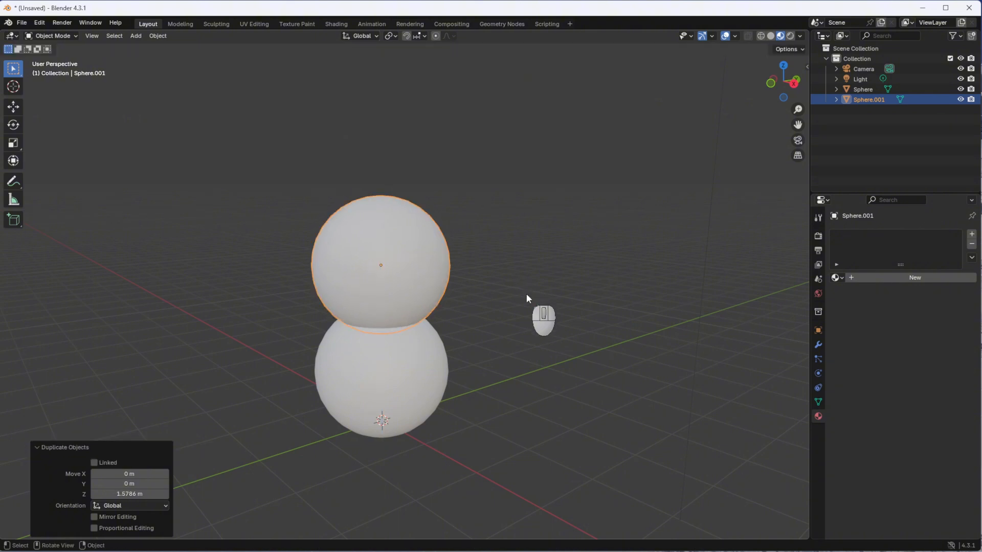
key(s)
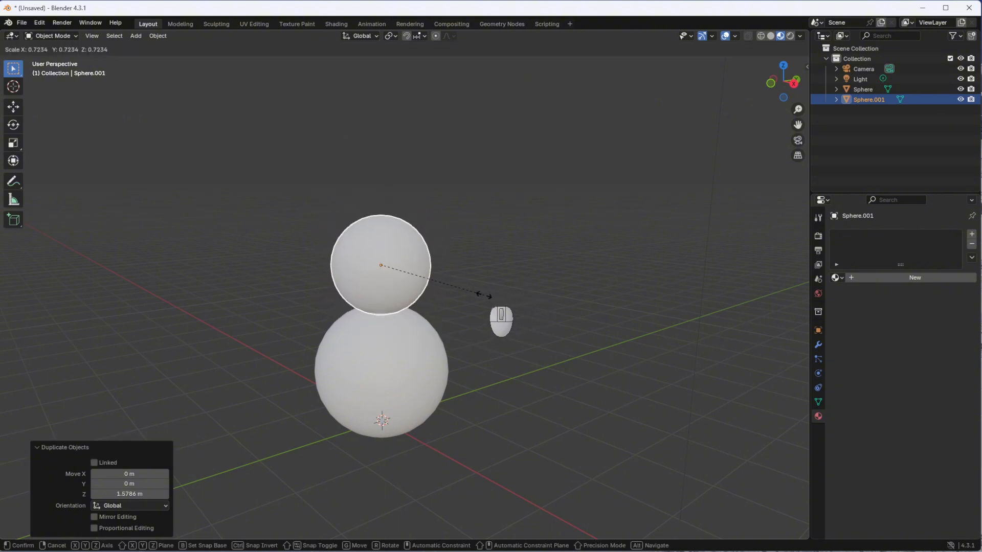
click(490, 298)
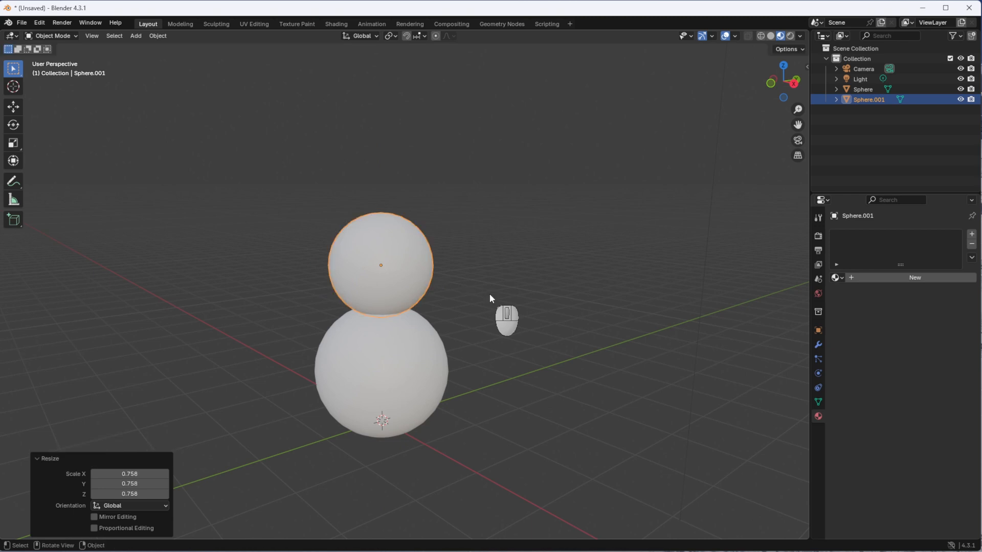
Step: Duplicate the upper sphere about 1.13 m upward along Z and scale the copy uniformly to about 0.68 as the head
key(shift+d)
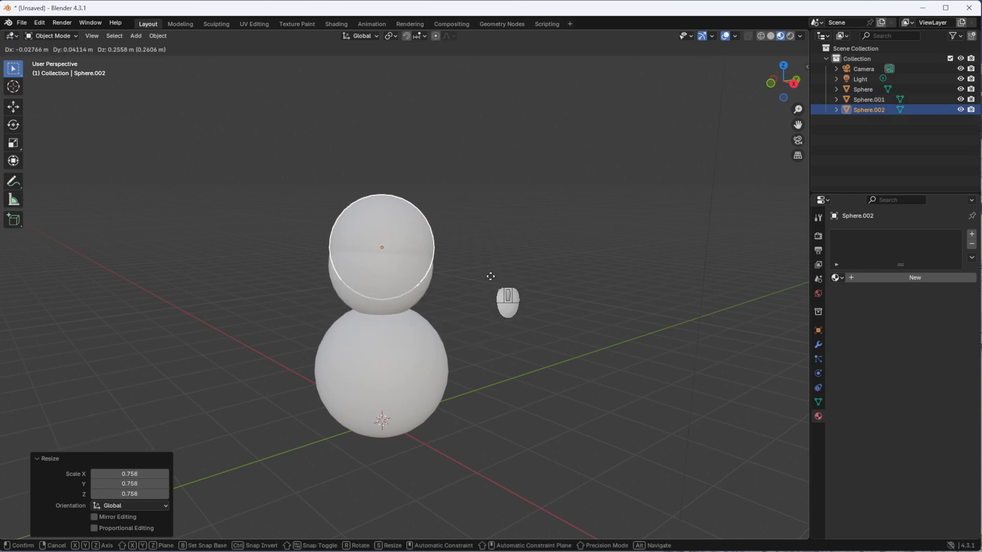
key(z)
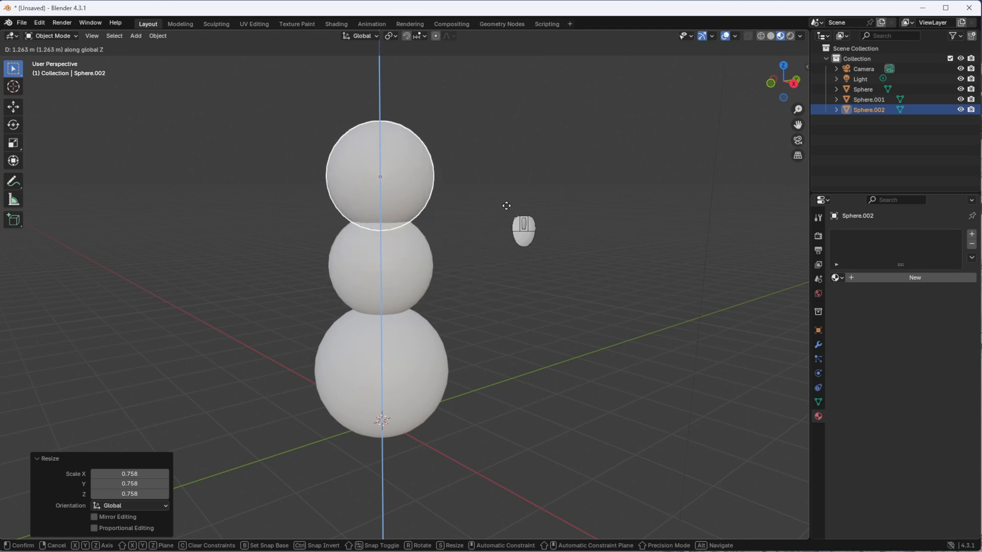
click(505, 216)
key(s)
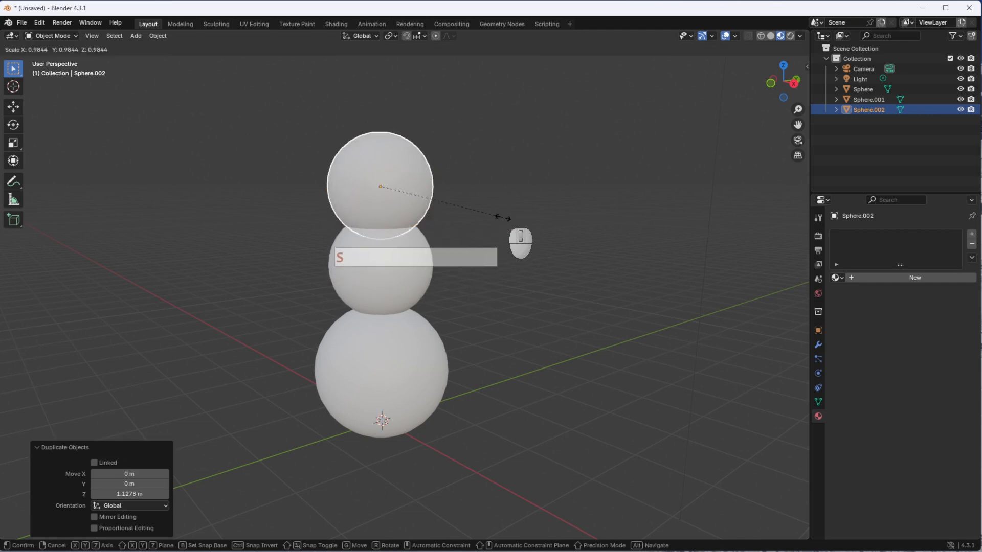
click(450, 241)
Step: Duplicate the middle sphere and move the copy about -0.94 m along the Y axis, to the side of the body
middle_drag(452, 245, 468, 296)
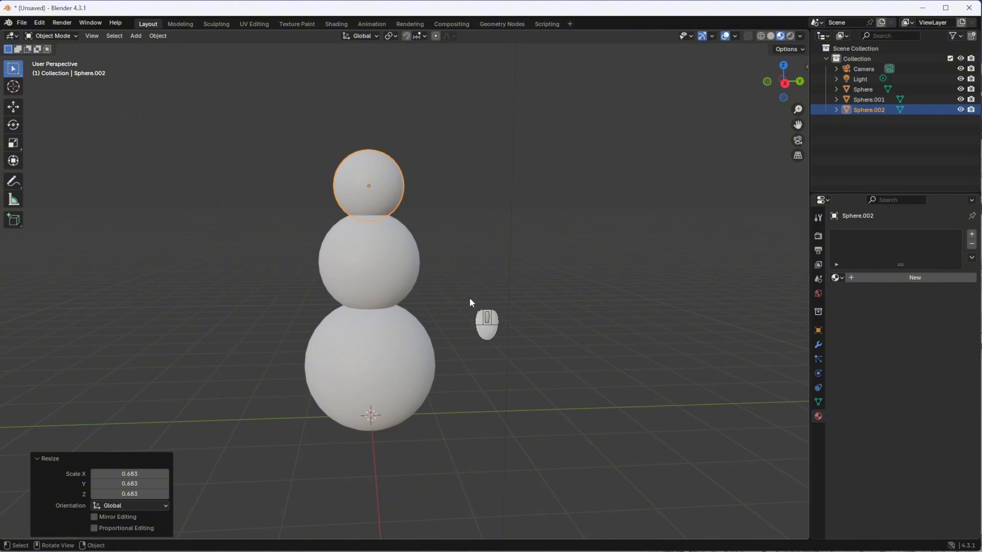
click(374, 263)
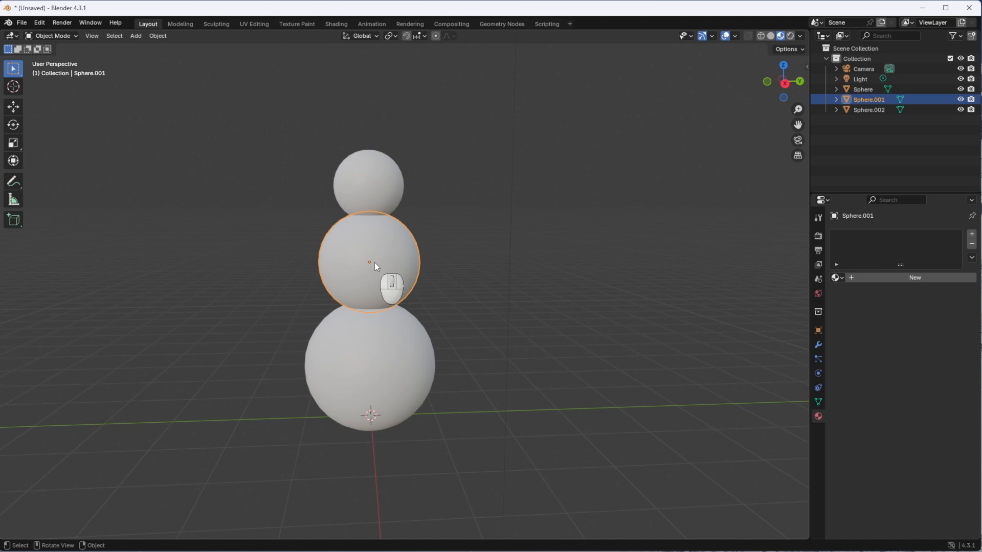
key(shift+d)
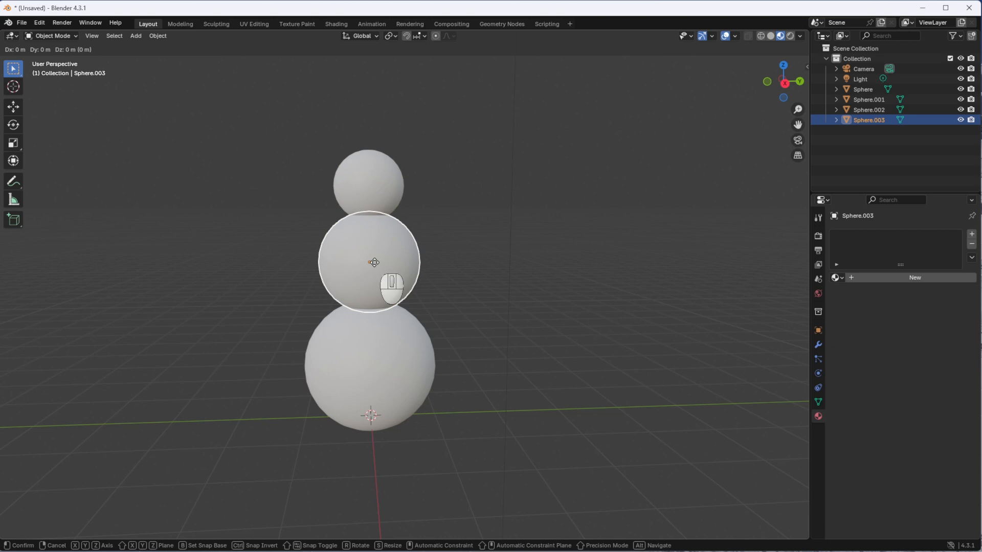
key(g)
key(y)
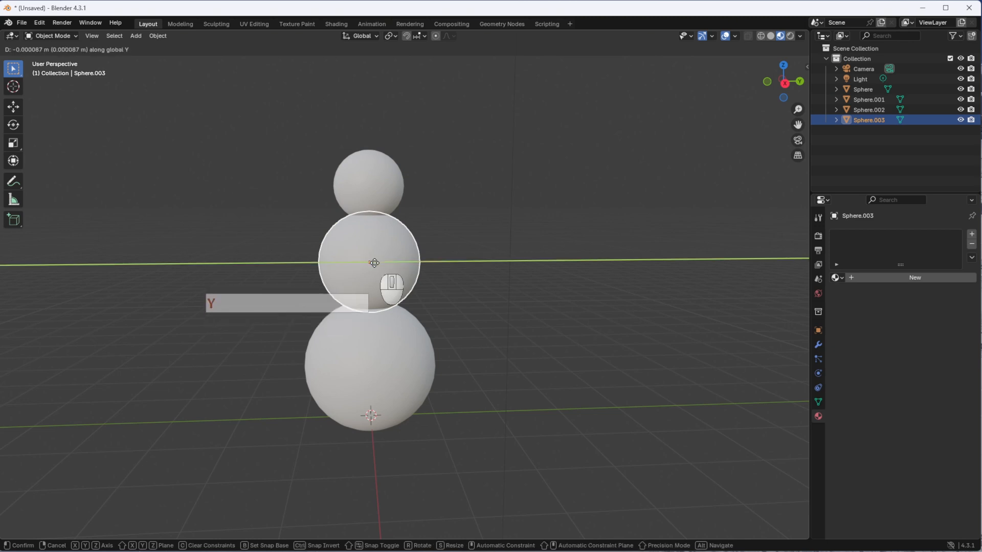
click(313, 275)
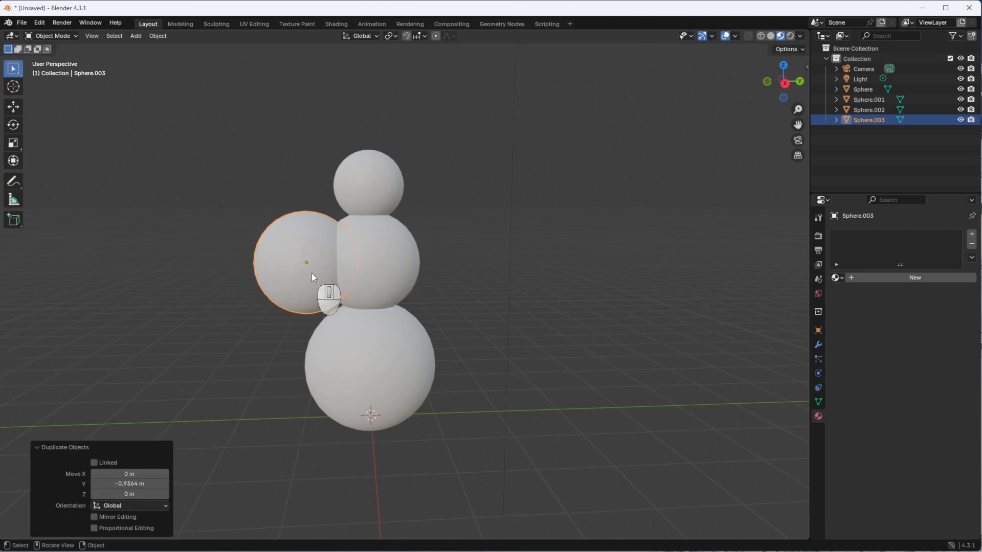
Step: Flatten the side sphere by scaling it to 0.3 along the Y axis
key(s)
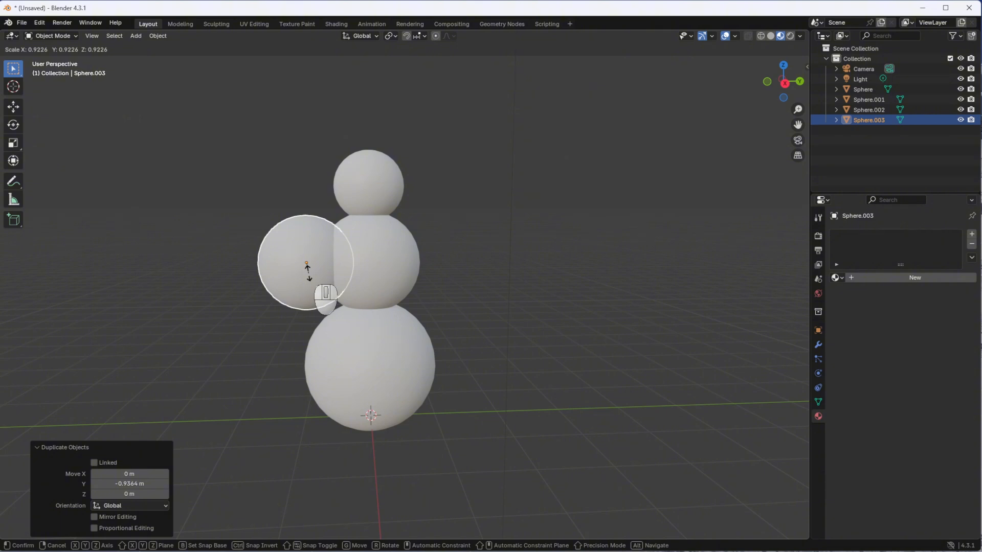
key(y)
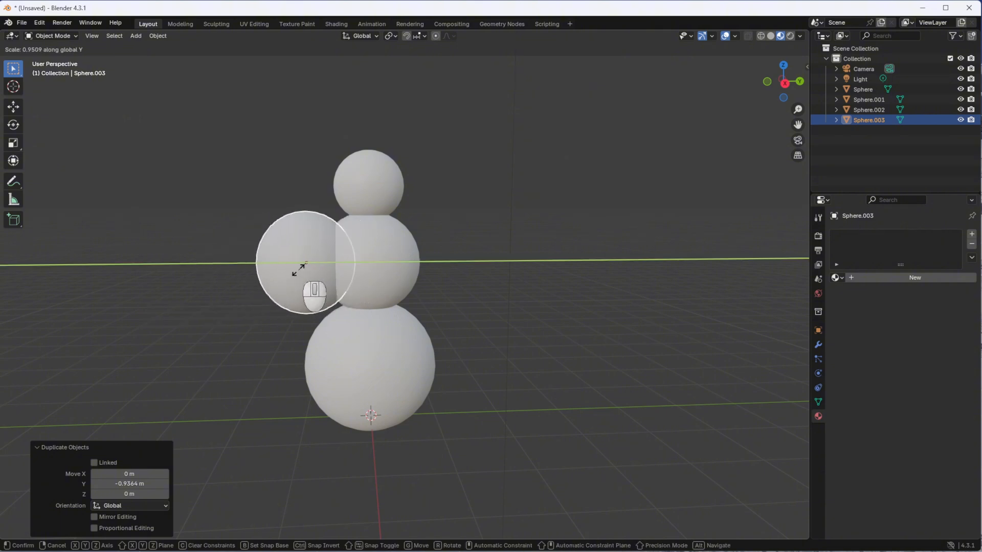
text(.3)
key(Return)
middle_drag(304, 268, 354, 290)
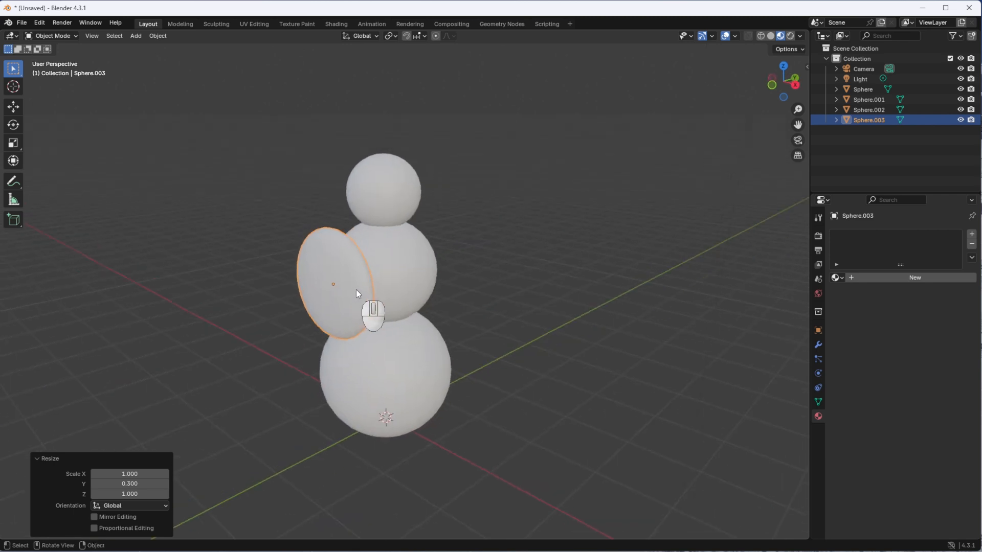
Step: Move the flattened side sphere about 0.05 m along X and scale it to 0.2 along the X axis
key(g)
key(x)
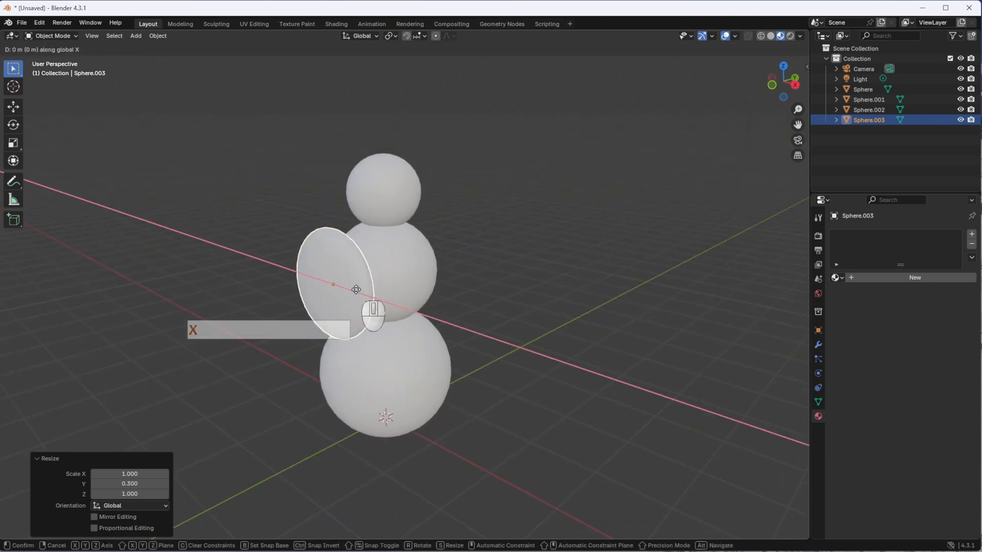
click(353, 301)
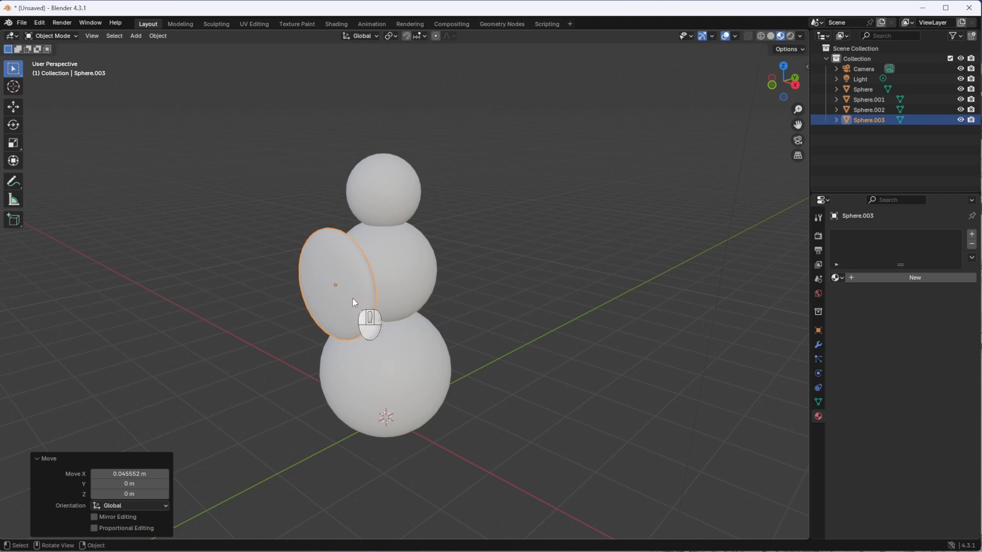
key(s)
text(x)
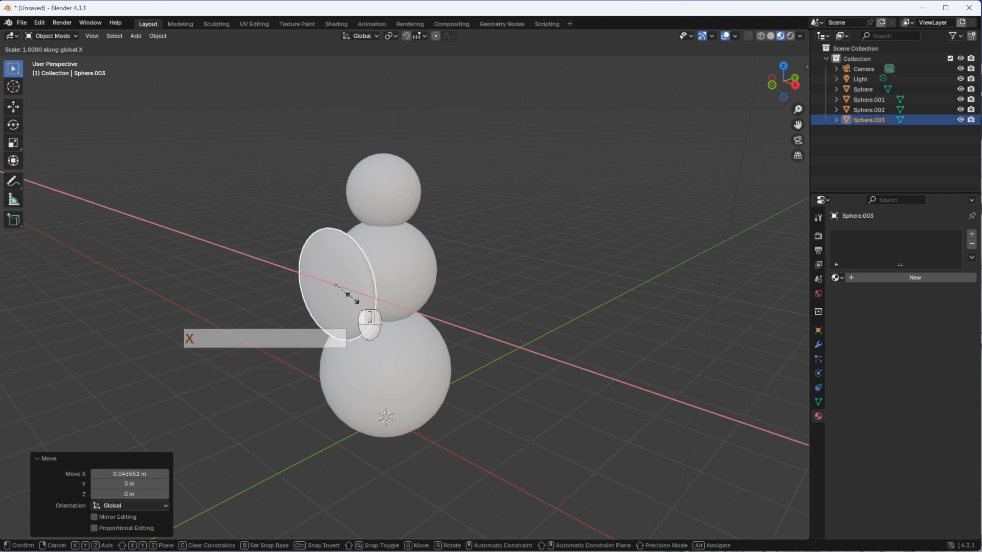
text(0.2)
key(Return)
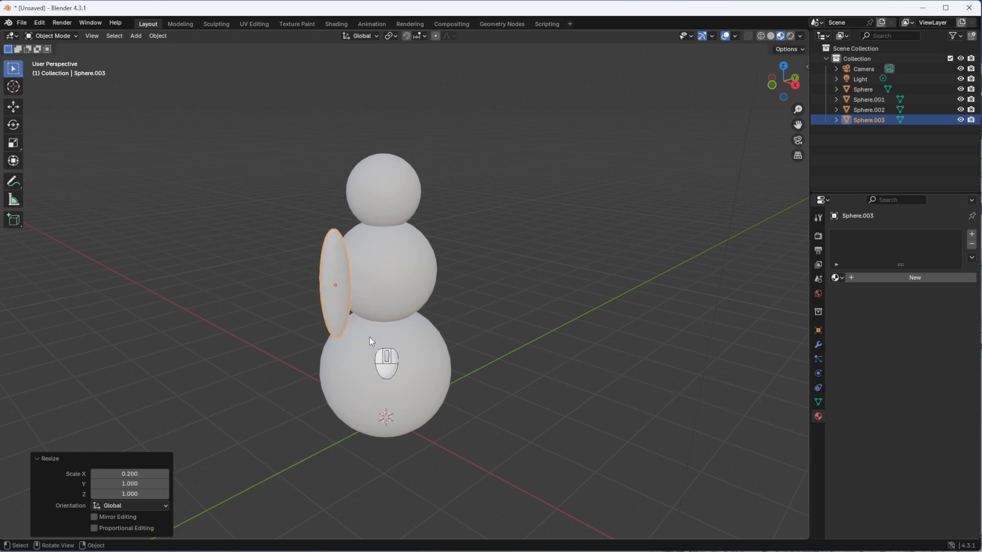
Step: Rotate the thin side sphere about -38.7° around the global X axis to slant it as an arm
mouse_move(370, 336)
middle_down()
mouse_move(369, 323)
mouse_move(344, 314)
mouse_move(356, 323)
middle_up()
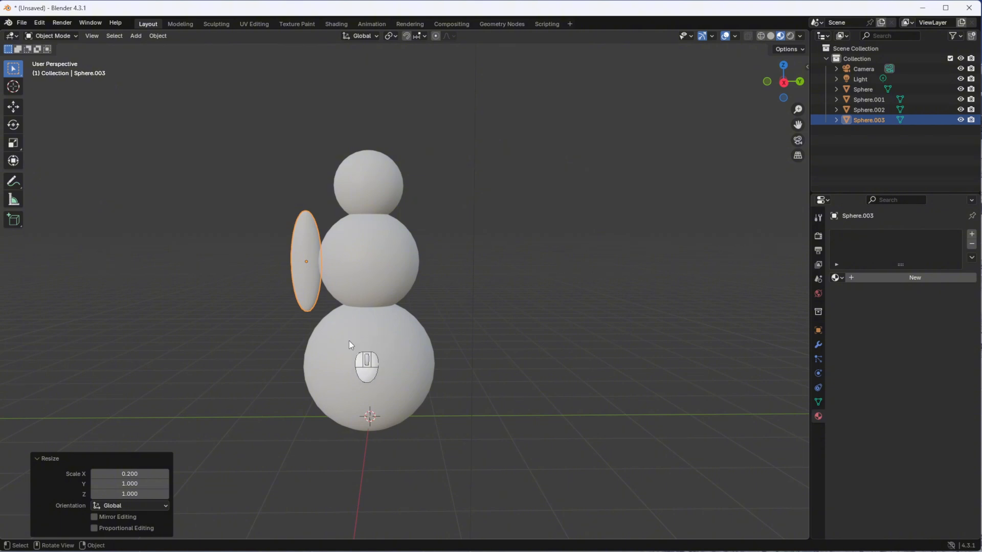
middle_drag(237, 353, 274, 363)
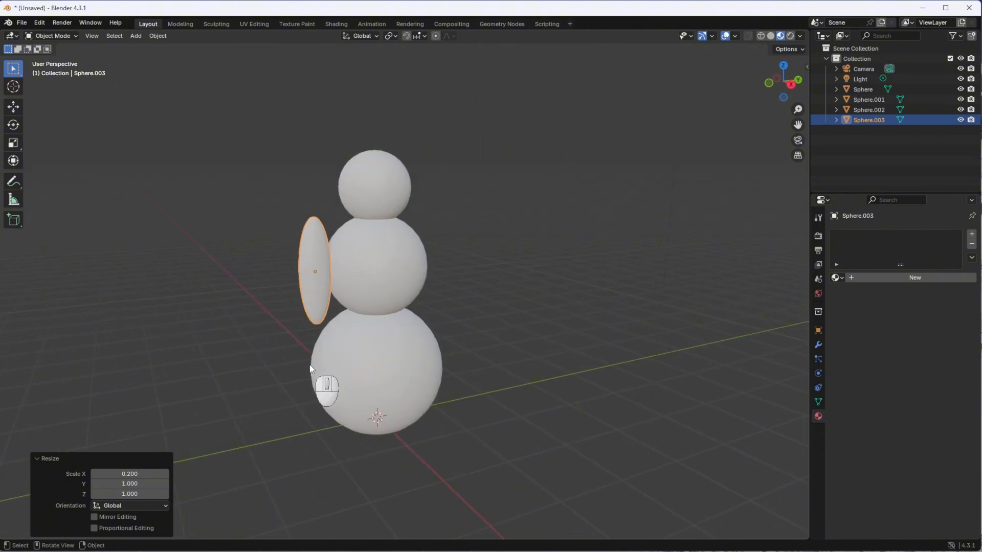
key(r)
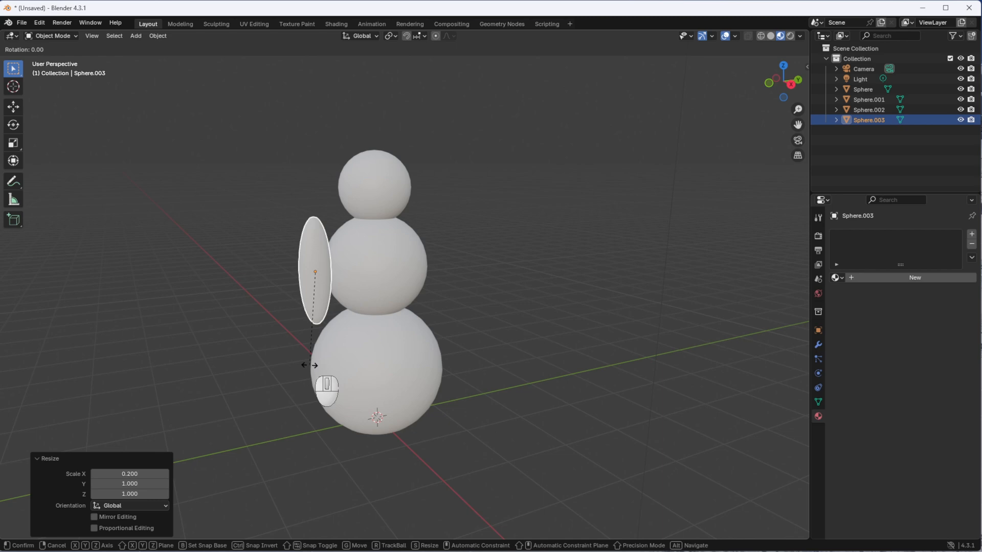
key(x)
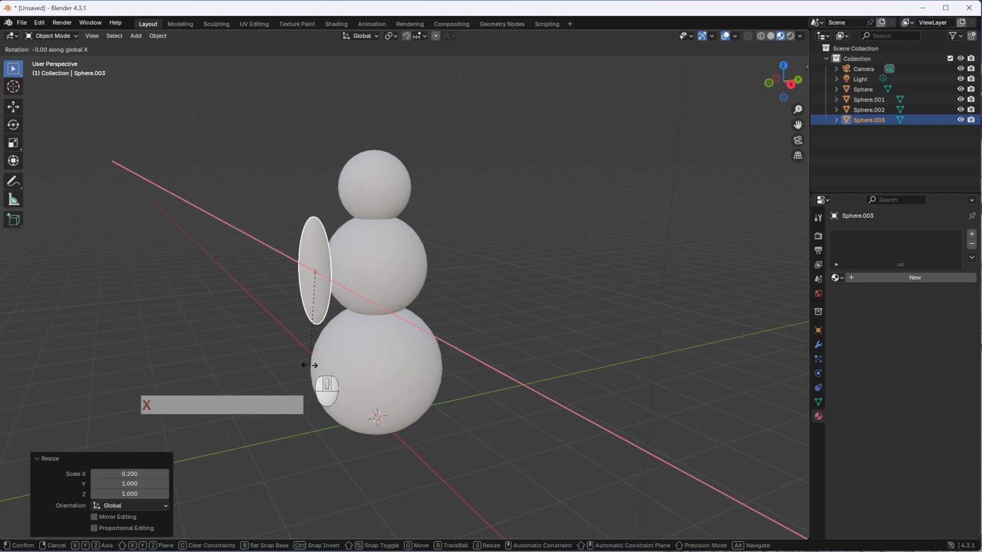
click(236, 358)
mouse_move(236, 358)
middle_down()
mouse_move(210, 351)
mouse_move(245, 358)
mouse_move(242, 366)
middle_up()
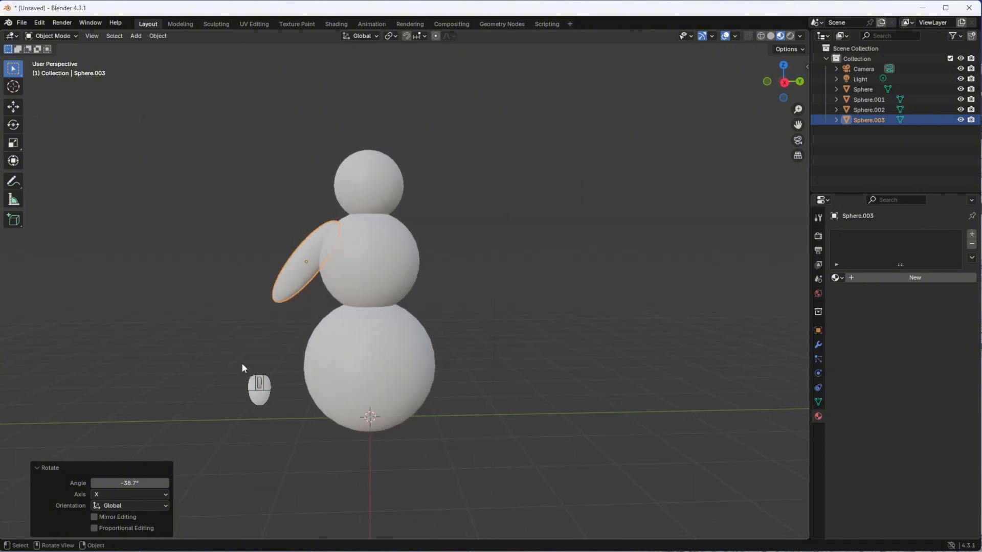
Step: Duplicate the arm to the body's other side, about 1.92 m along Y and 0.71 m up, and rotate the copy -30° around X
key(shift+d)
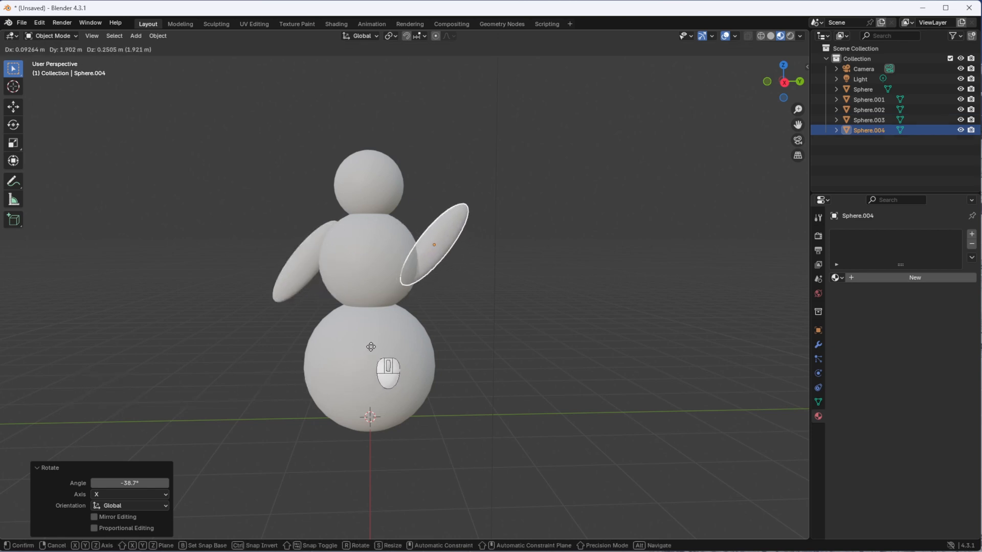
click(371, 317)
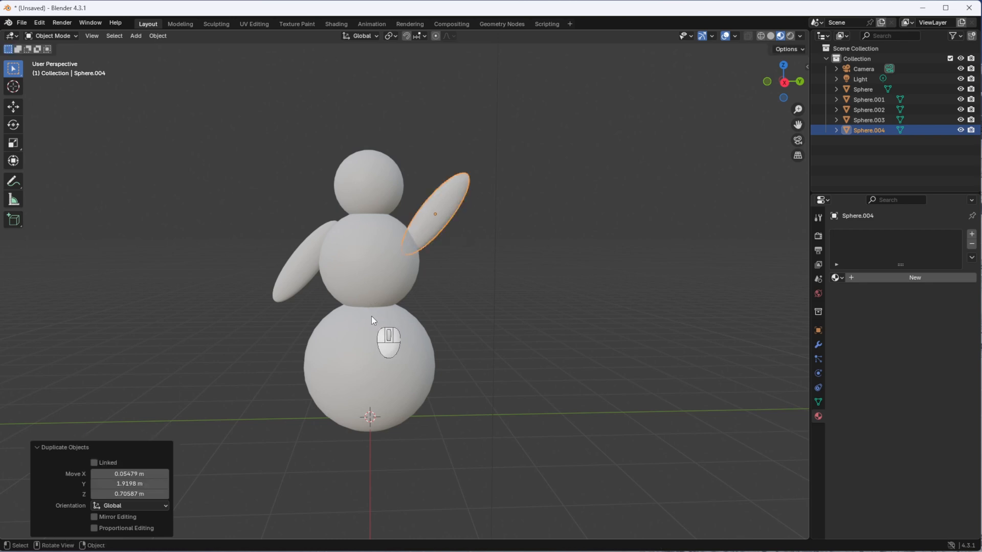
key(r)
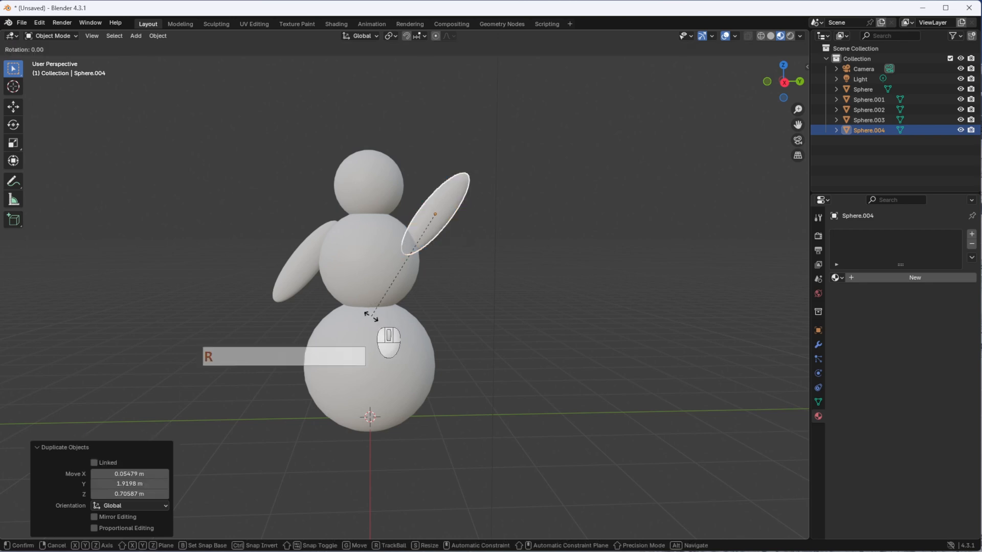
key(x)
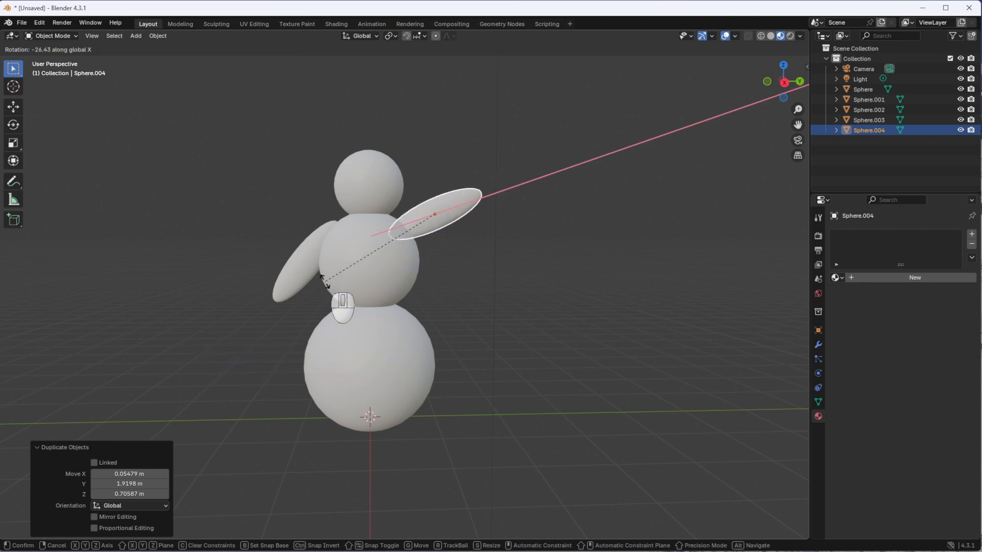
click(335, 305)
middle_drag(364, 382, 394, 384)
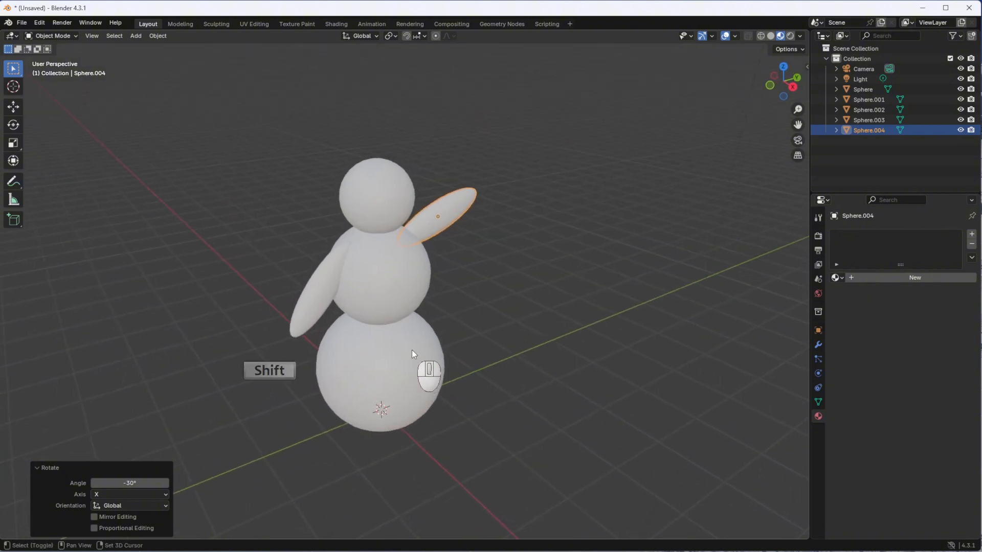
shift+middle_drag(412, 350, 426, 416)
scroll(437, 419, up, 1)
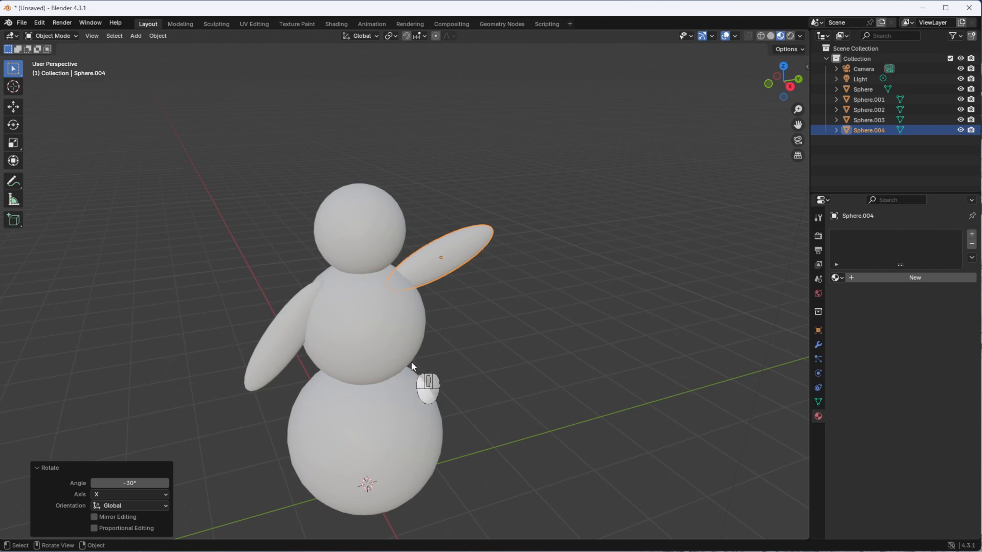
Step: Duplicate the head sphere about -0.52 m along Y beside the head and scale the copy uniformly to about 0.23 for an eye
click(470, 351)
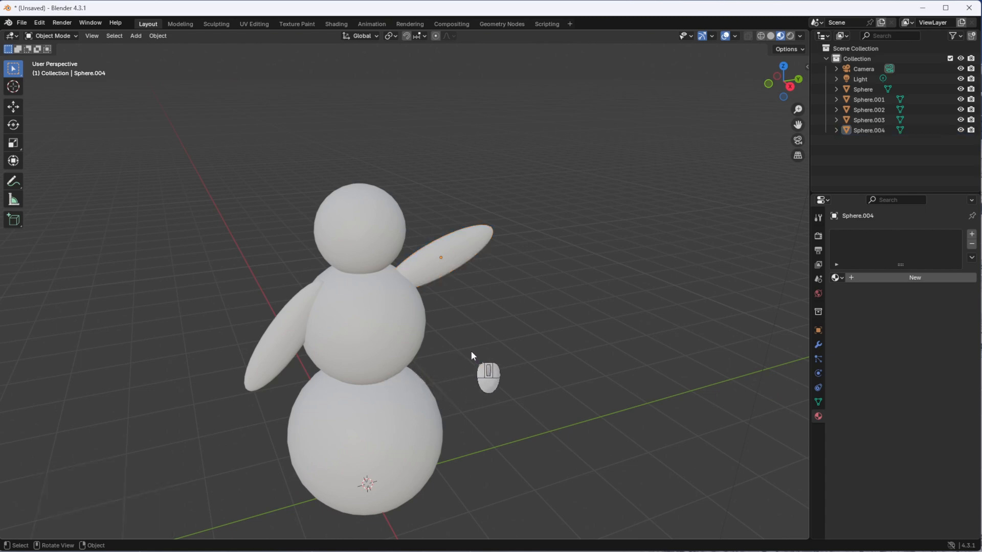
click(360, 238)
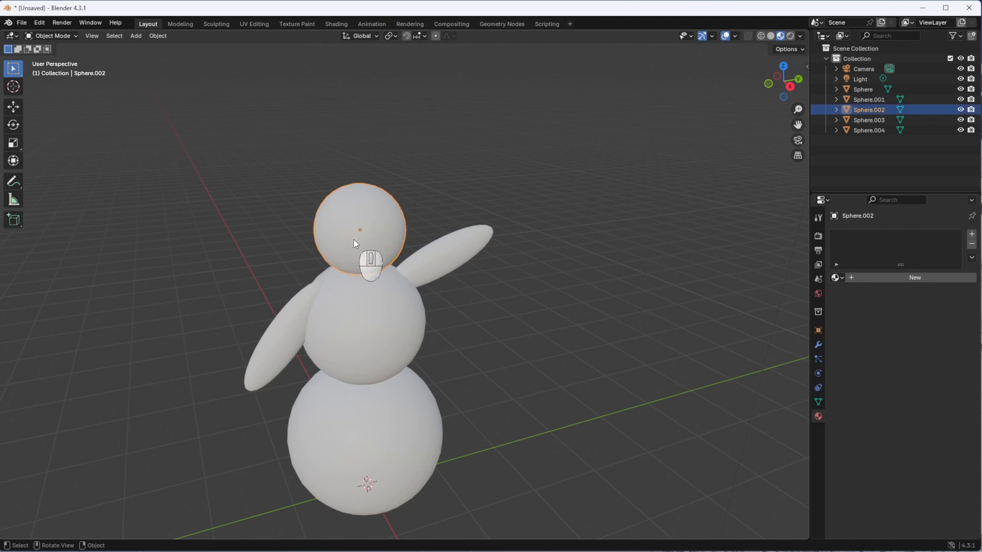
key(shift+d)
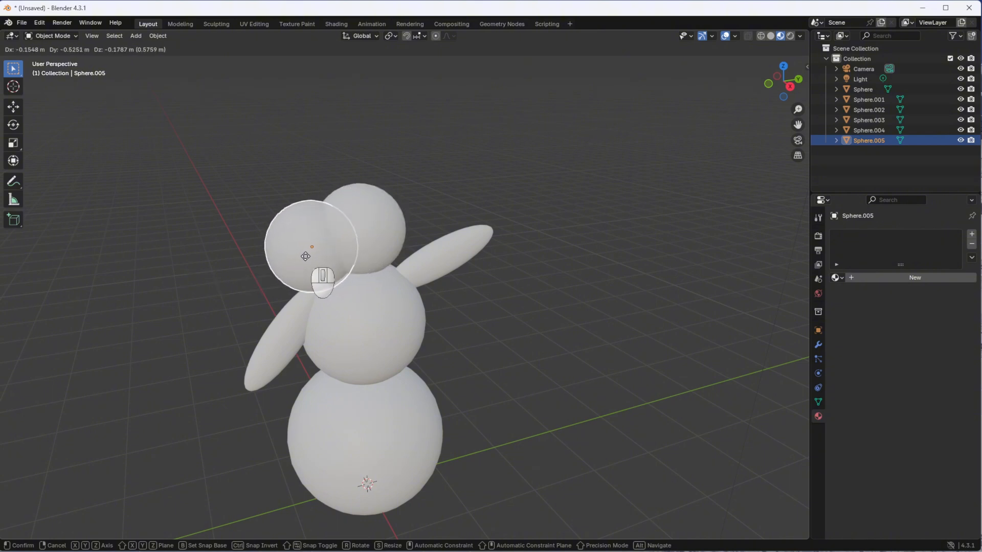
click(305, 256)
key(s)
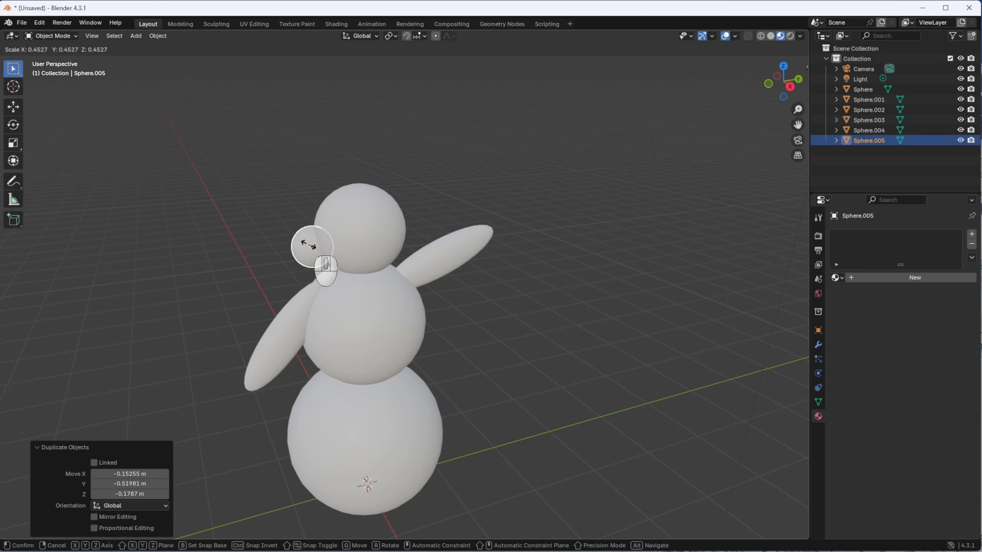
key(shift)
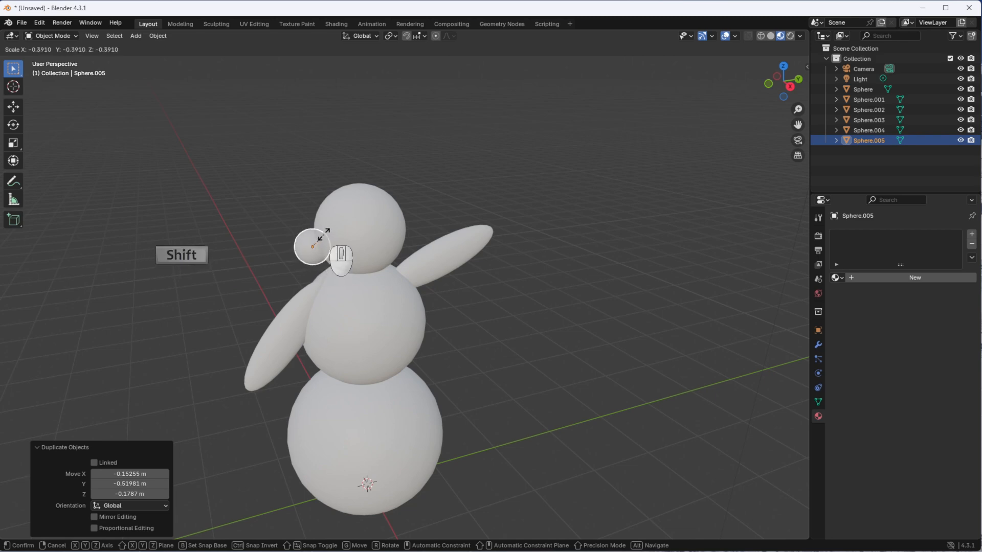
shift+click(328, 274)
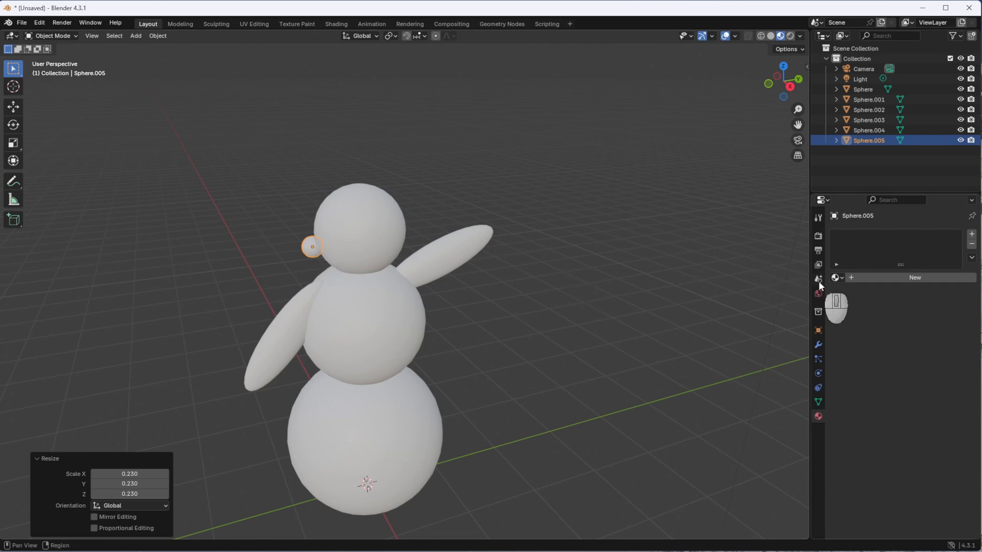
Step: Give the small eye sphere a new material with a black base color
click(852, 277)
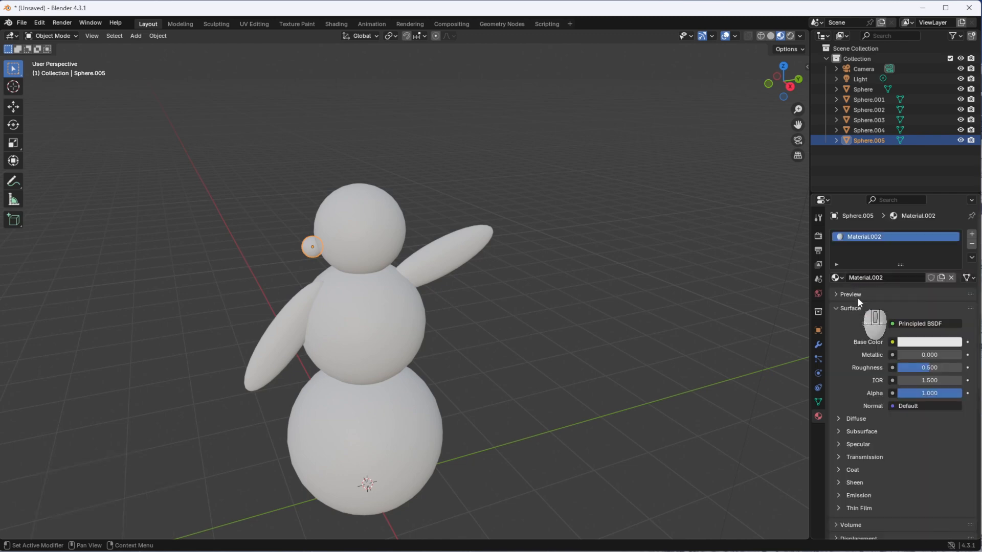
click(910, 343)
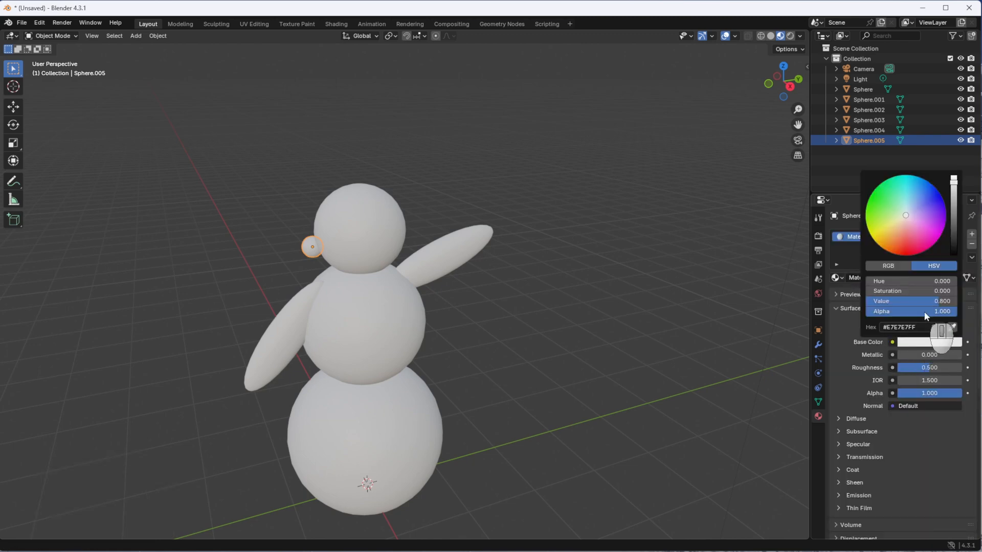
drag(953, 182, 954, 251)
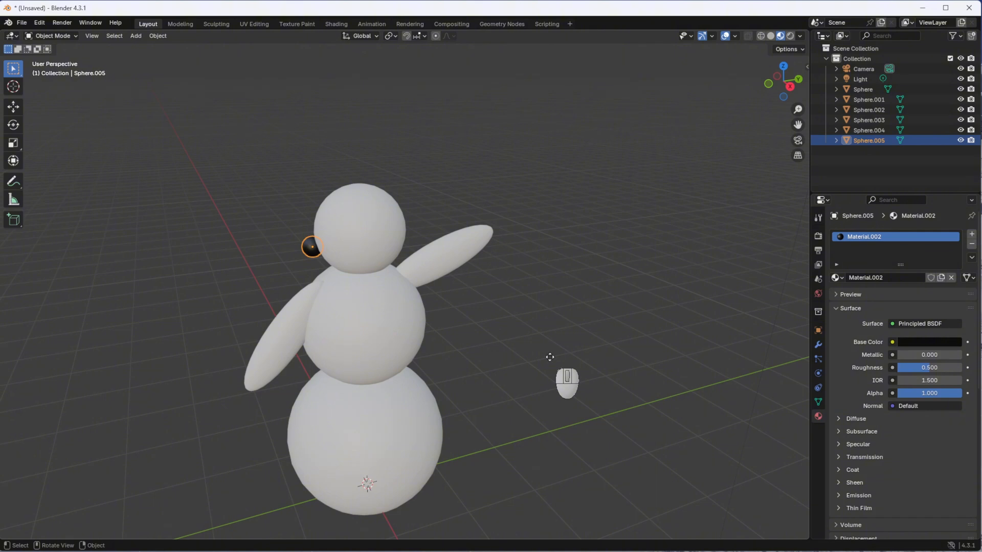
Step: Embed the eye in the front of the head by moving it about 0.47 m along X, 0.36 m along Z and 0.33 m along Y
key(g)
key(x)
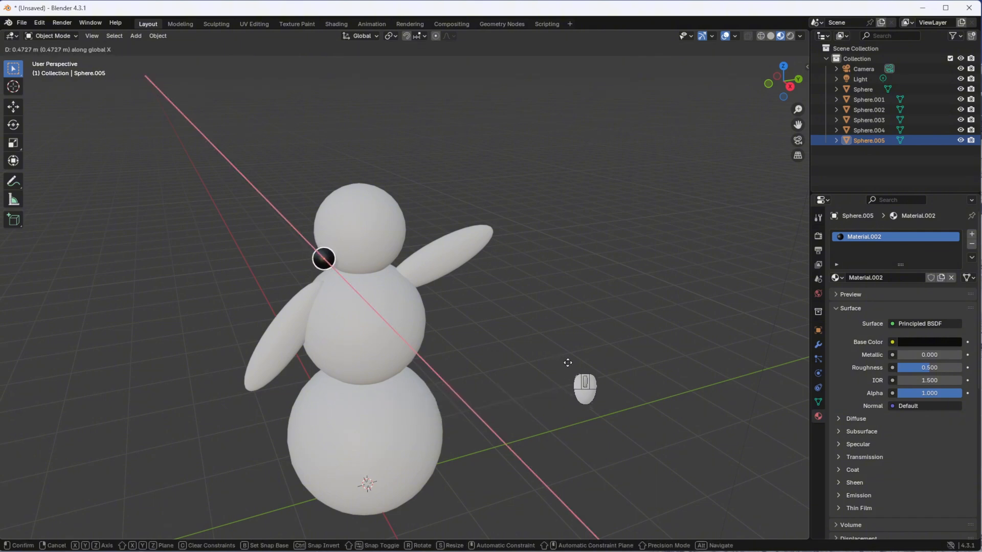
click(567, 366)
key(g)
key(z)
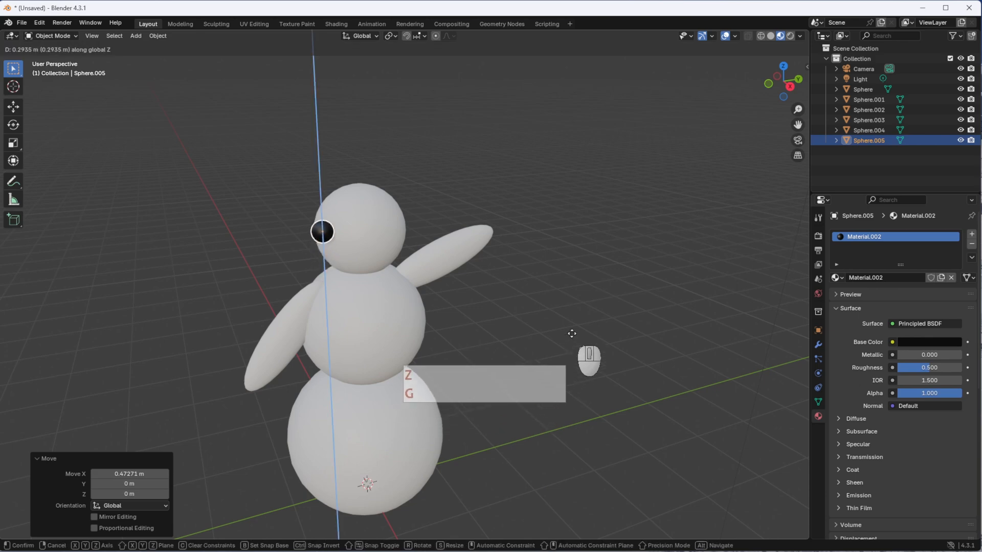
click(572, 333)
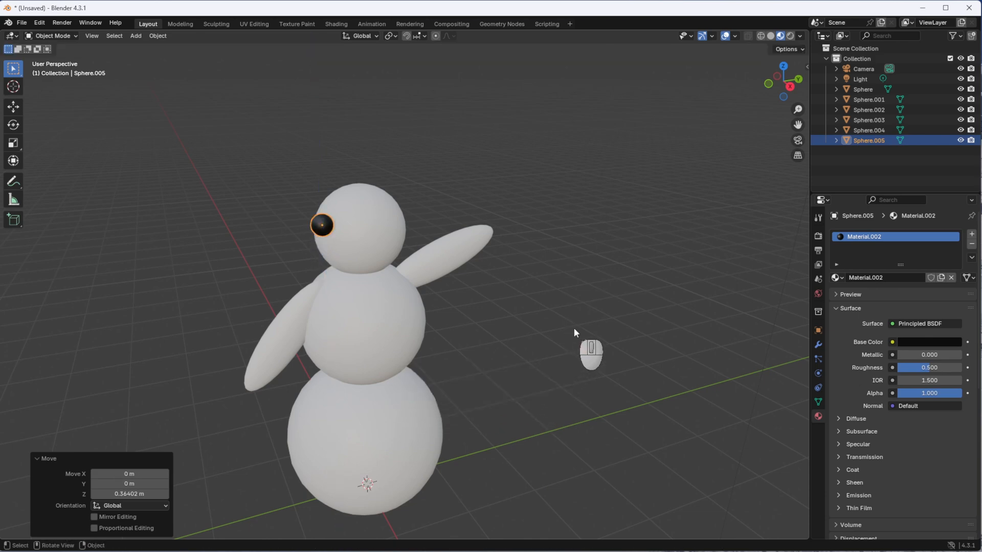
key(g)
key(y)
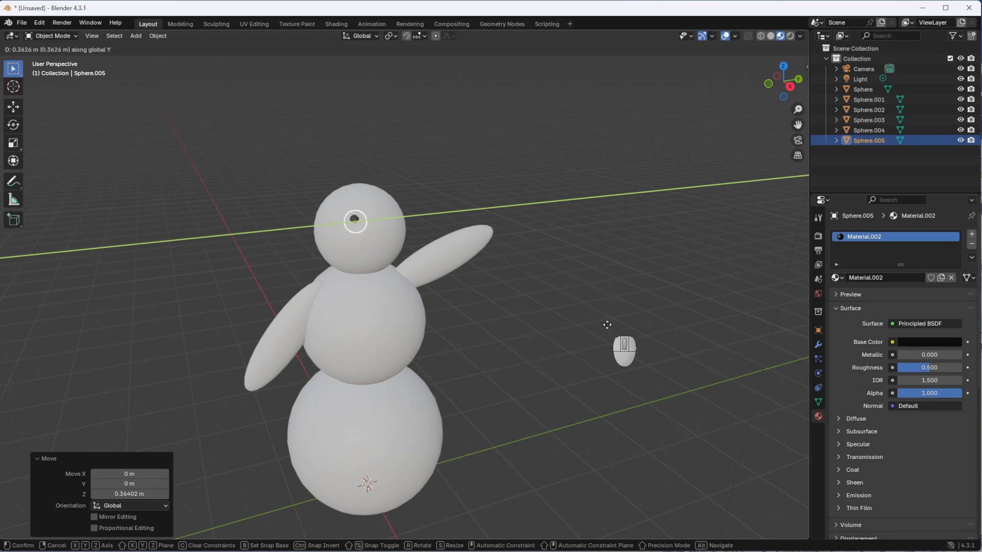
click(604, 326)
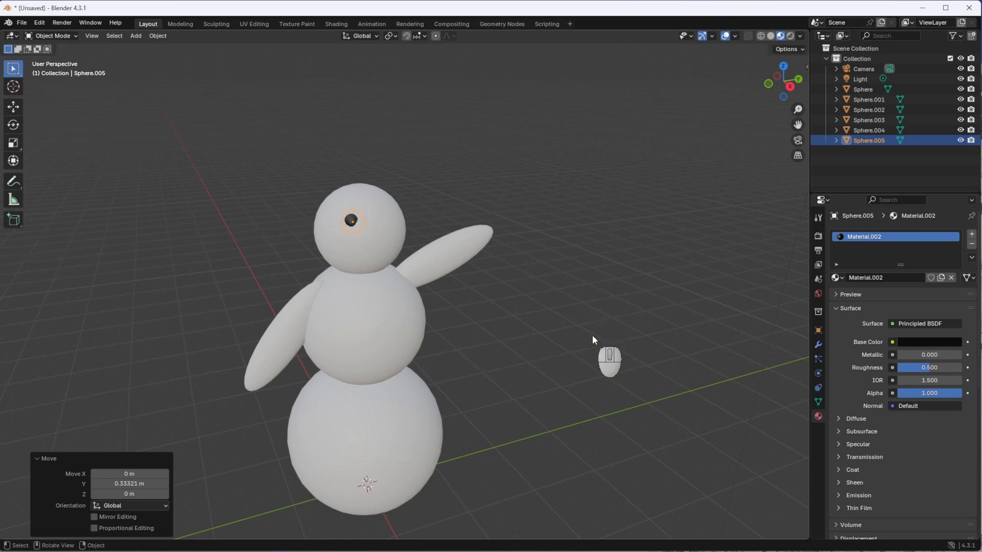
Step: Duplicate the eye about 0.40 m along Y for the second eye and shift the copy about -0.03 m along Y
key(shift+d)
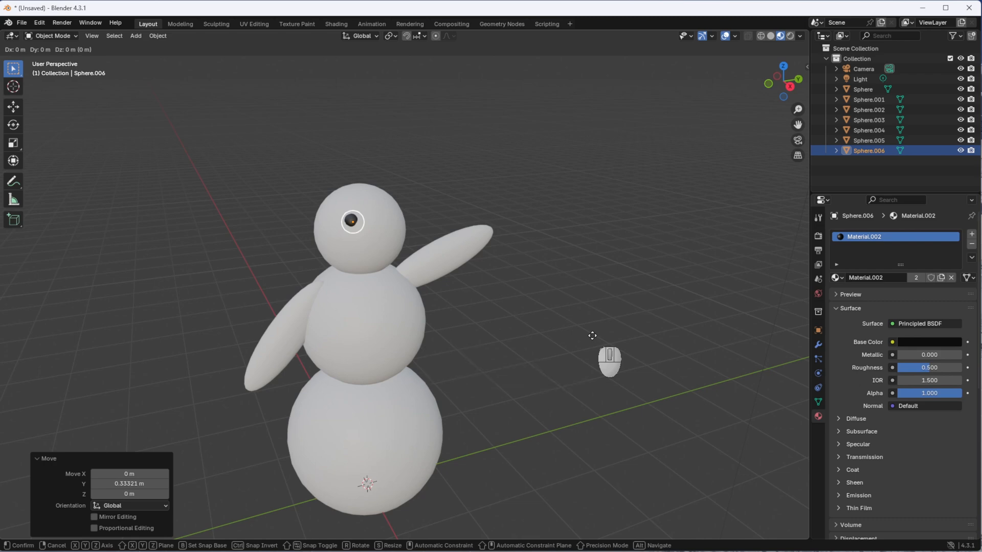
key(y)
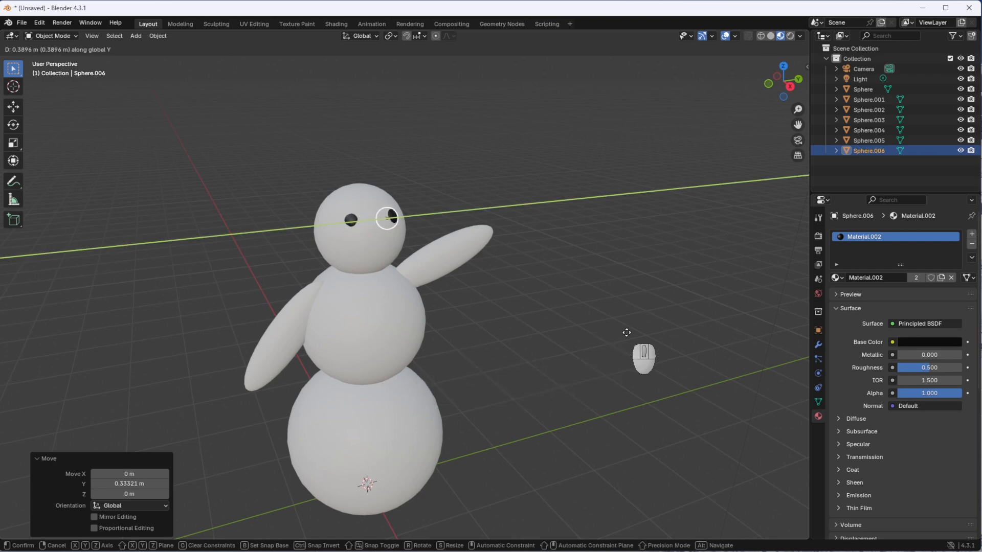
click(627, 333)
middle_drag(627, 332, 584, 349)
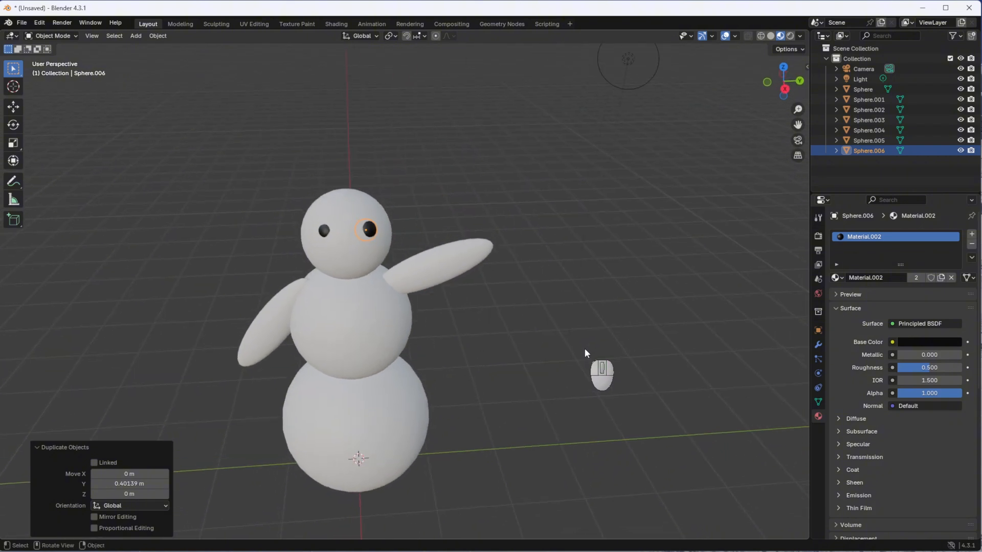
key(g)
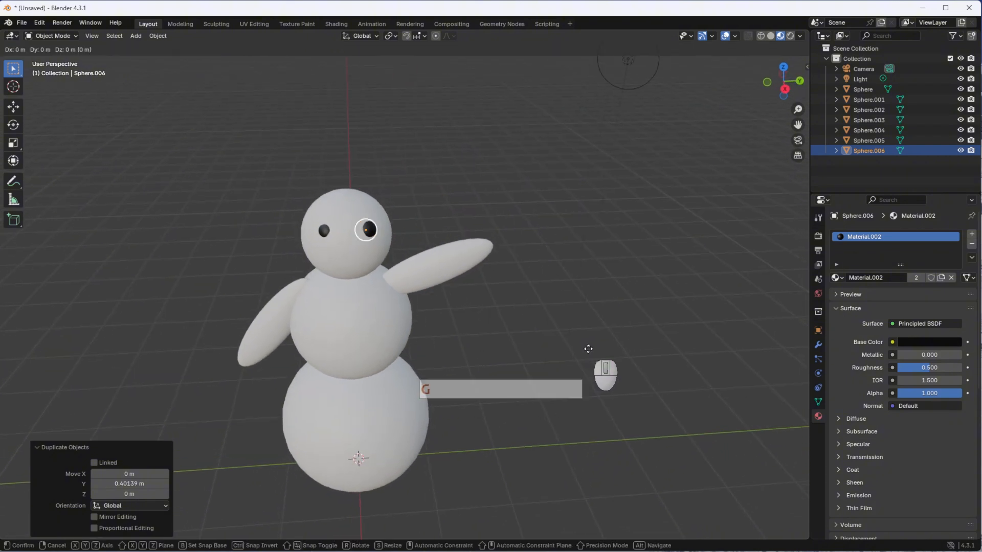
key(y)
click(585, 349)
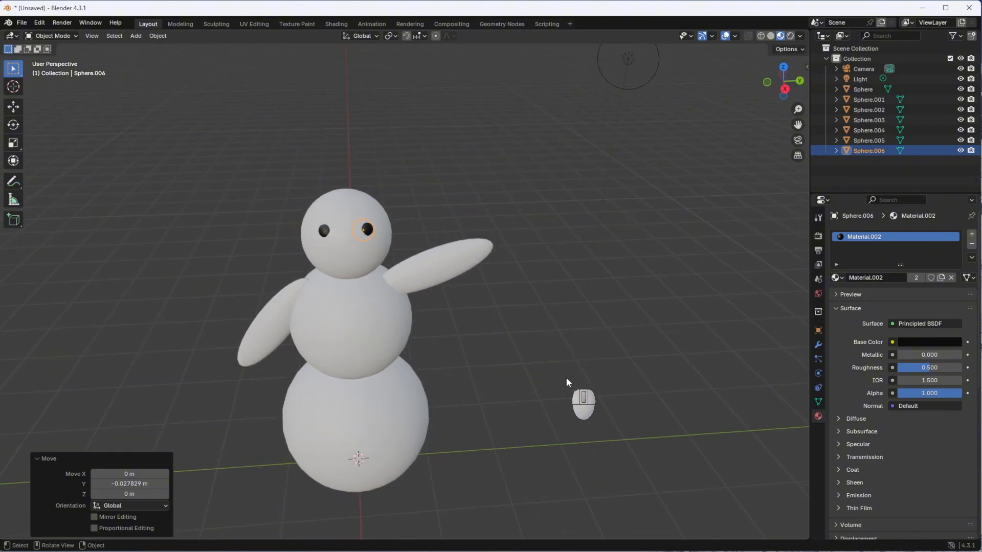
middle_drag(565, 378, 546, 375)
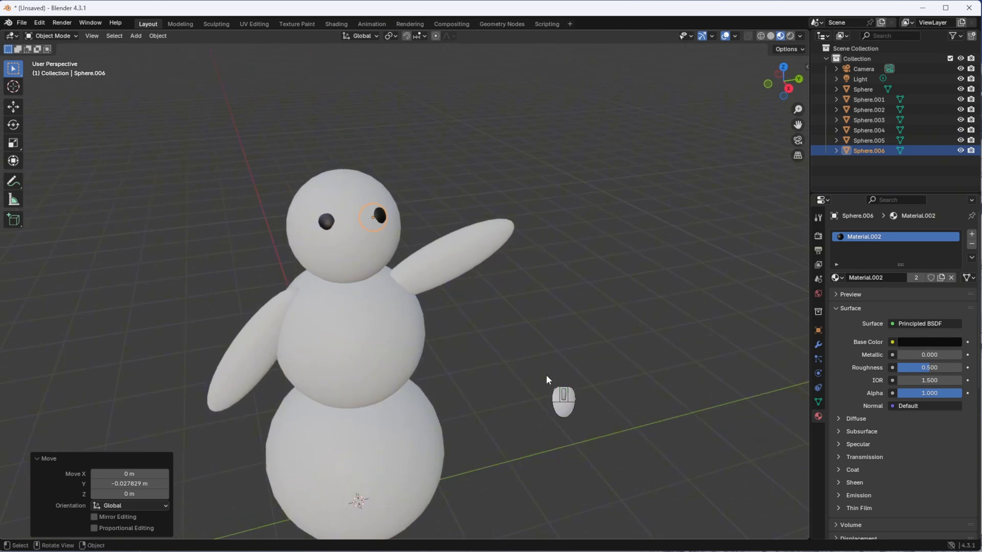
Step: Duplicate the eye on the -Y side to the lower face, offset about 0.18 m along X and -0.32 m along Z
click(329, 225)
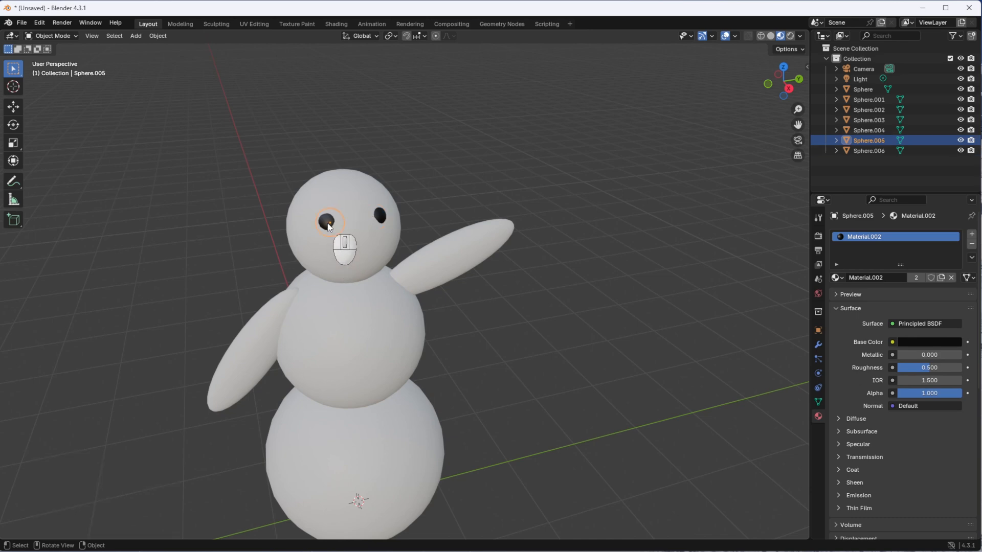
key(shift+d)
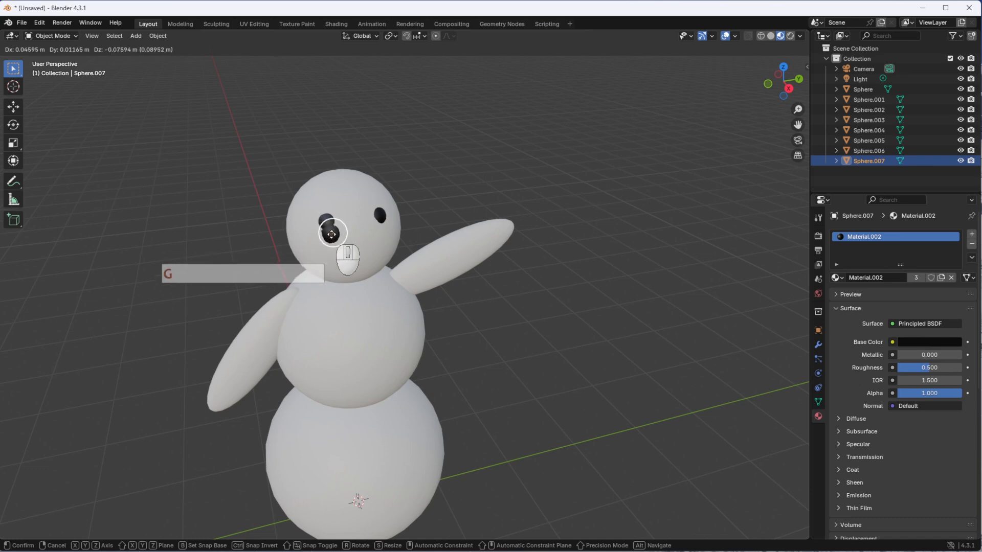
click(335, 267)
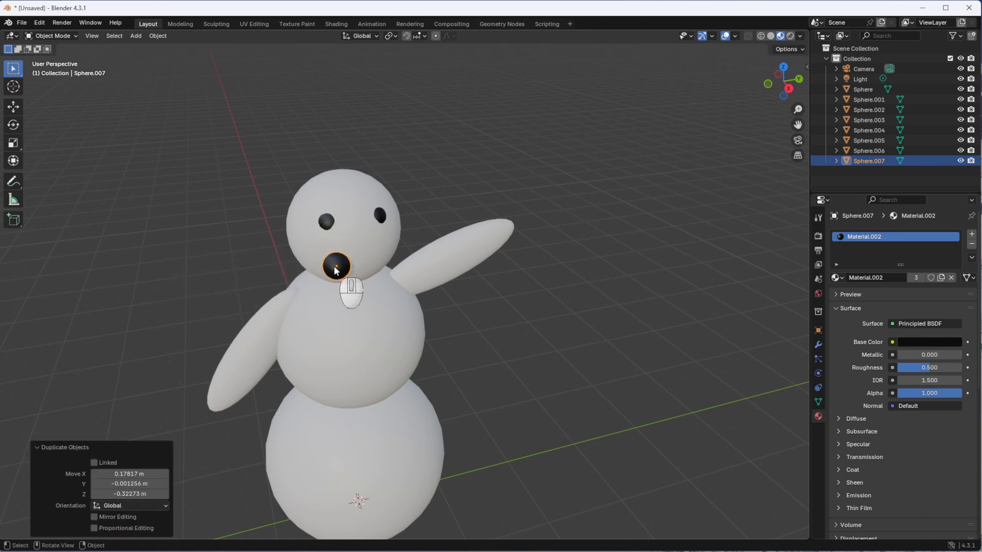
Step: Push the new mouth sphere about -0.10 m along X into the head and scale it uniformly to about 0.64
key(g)
key(y)
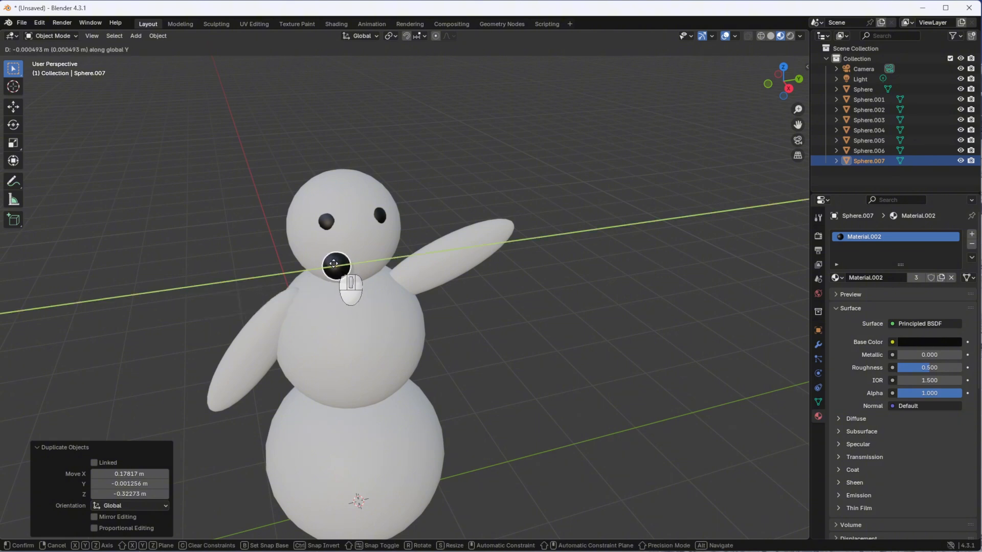
key(g)
key(x)
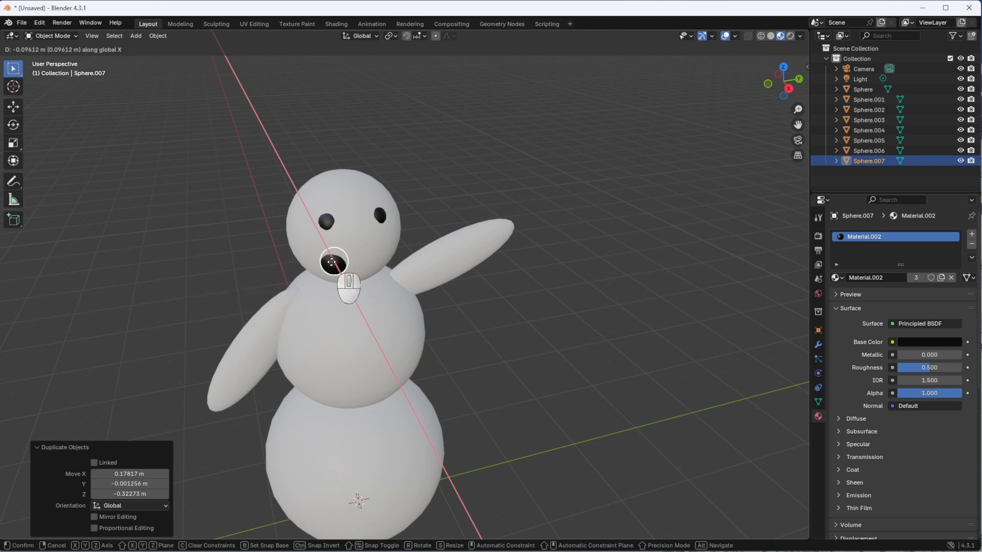
click(331, 263)
key(s)
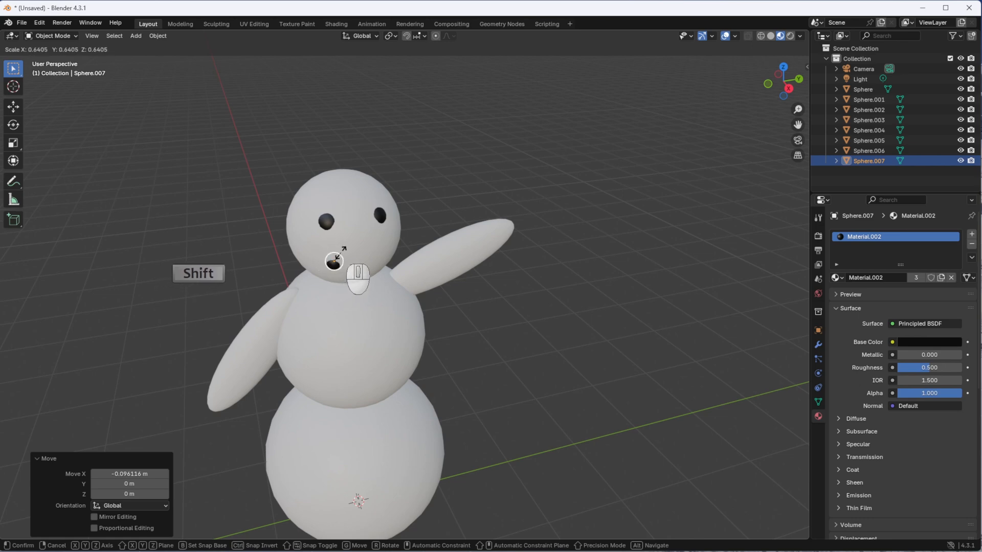
click(340, 253)
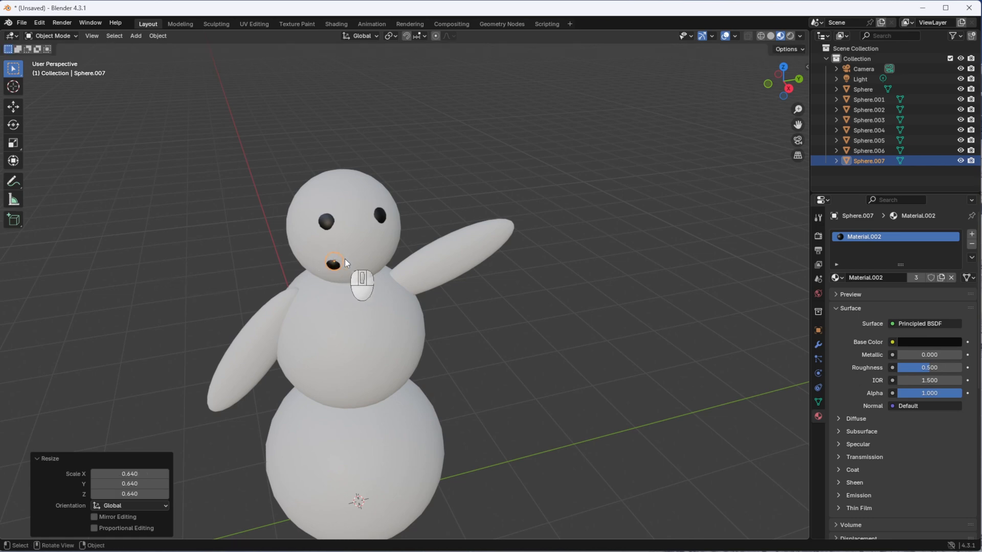
Step: Duplicate the mouth sphere three times in a rising row, stepping each copy about 0.12 to 0.14 m along Y
key(shift+d)
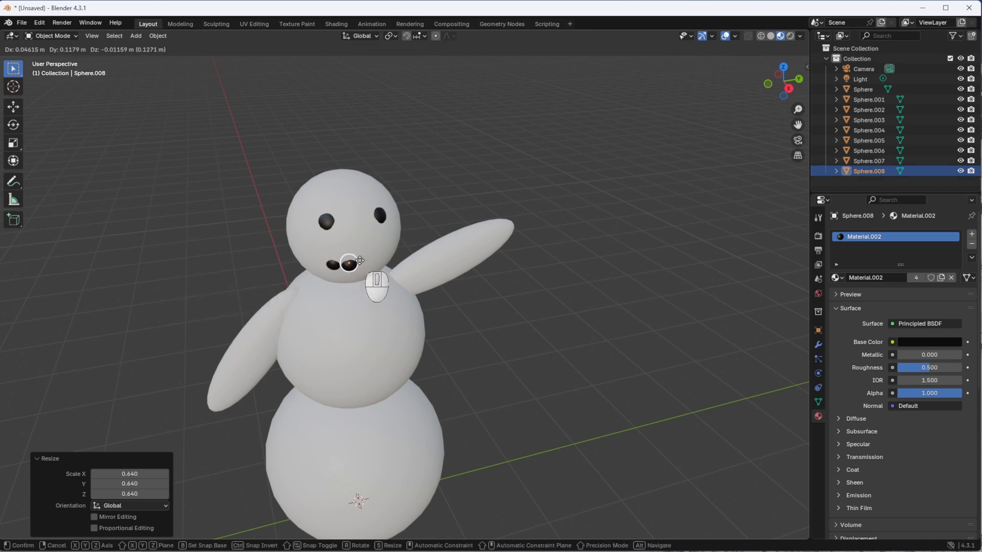
click(361, 264)
key(shift+d)
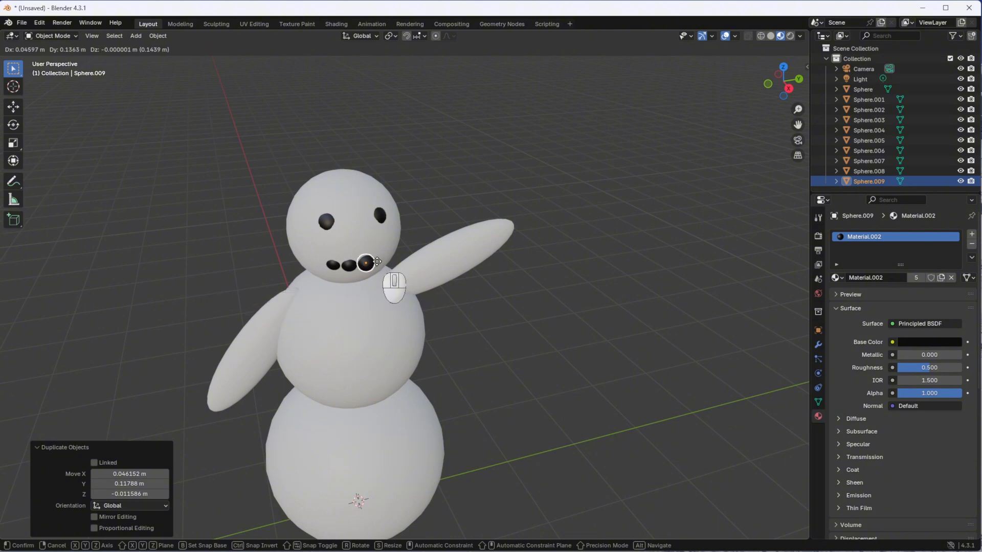
click(378, 259)
key(shift+d)
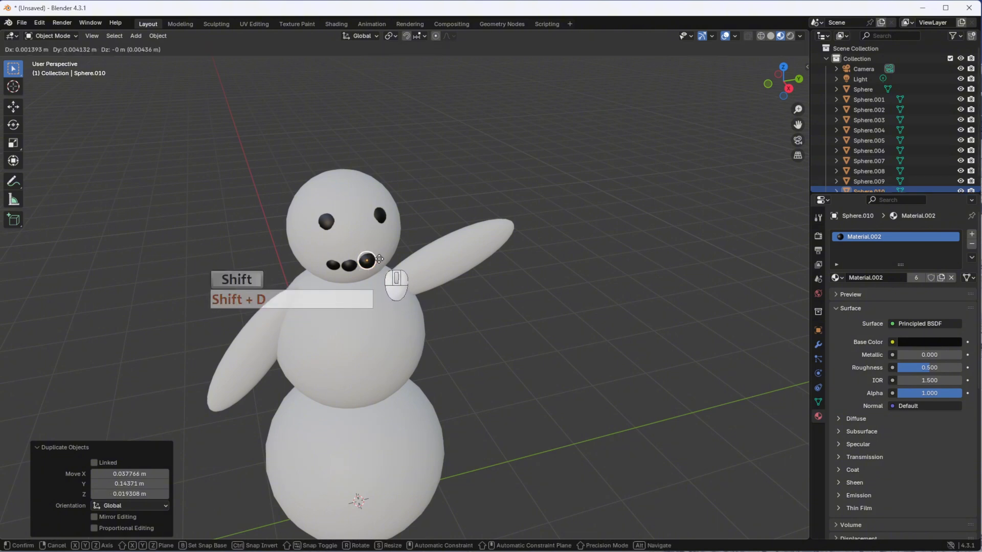
click(396, 254)
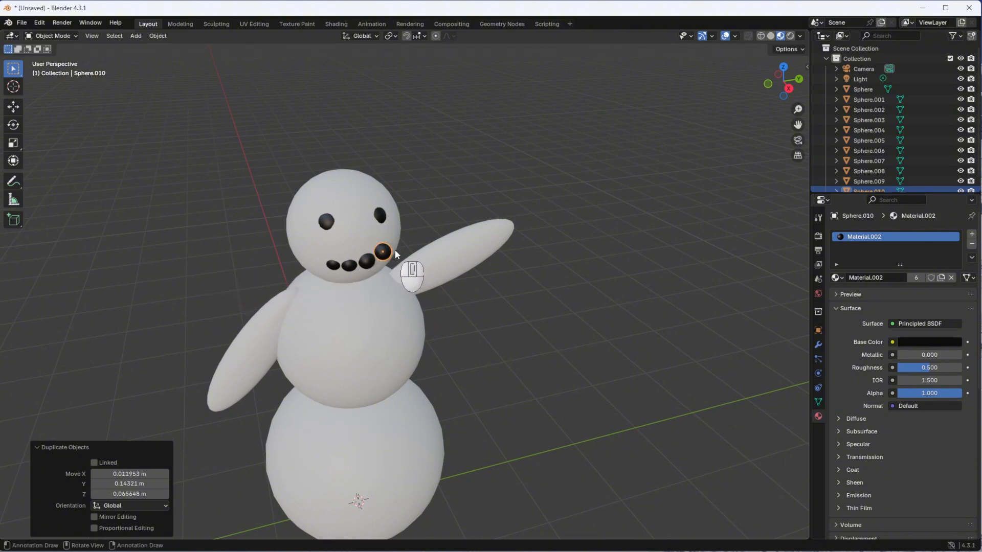
Step: Embed the last mouth sphere about -0.06 m along X and its neighbour about -0.03 m along X in the head
key(g)
key(y)
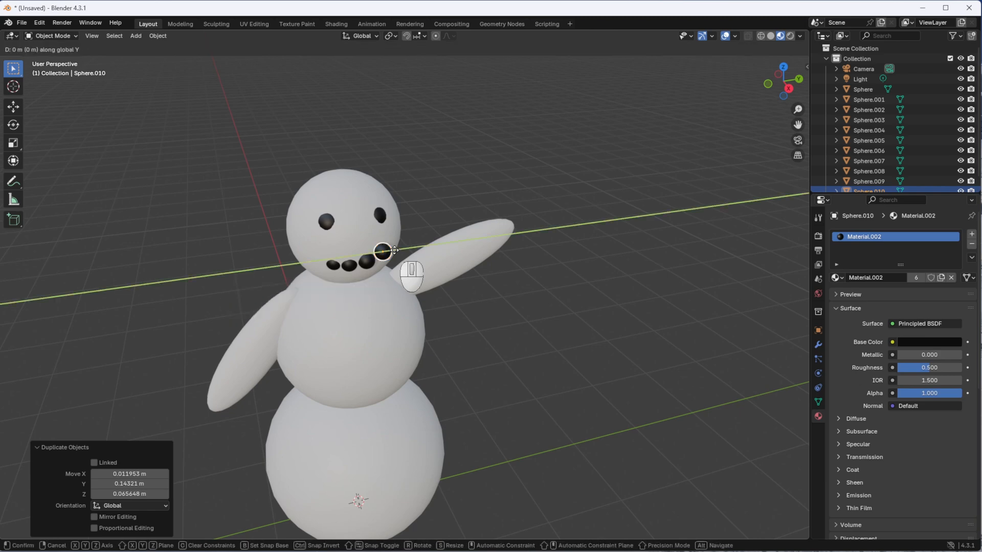
key(x)
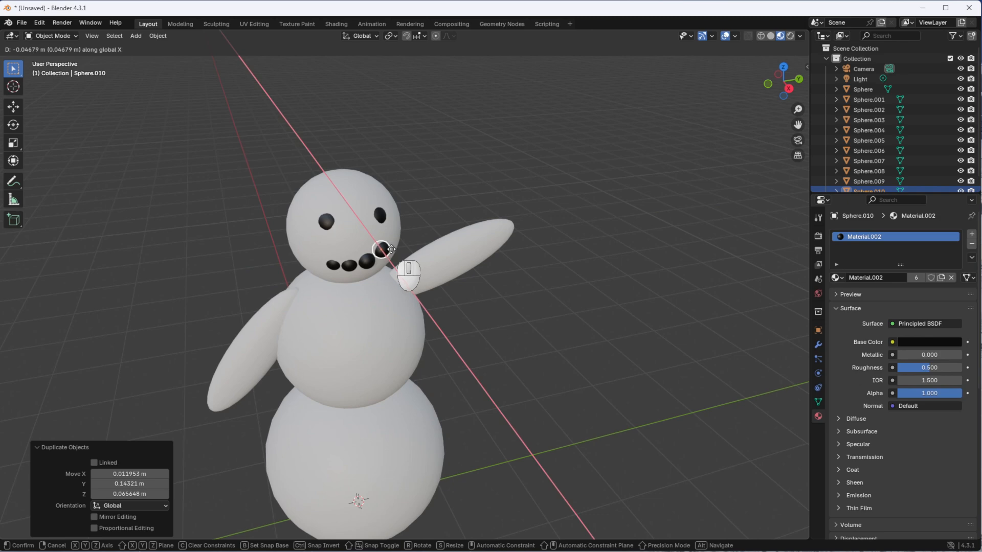
click(389, 249)
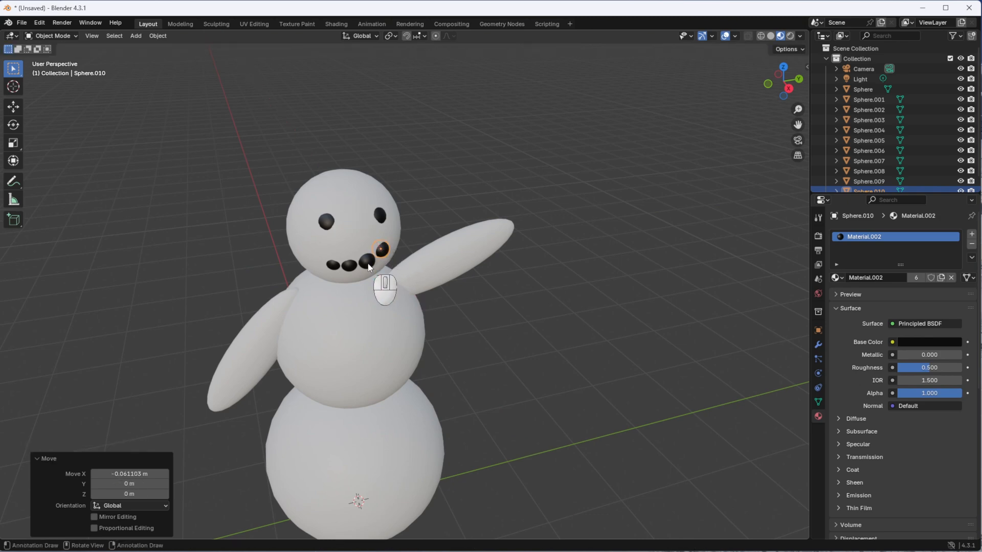
click(367, 263)
key(g)
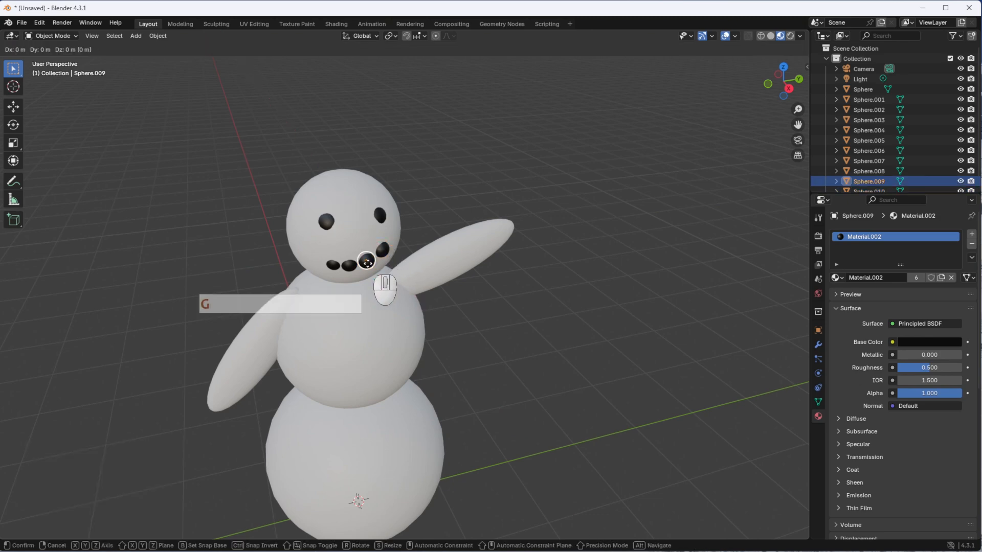
key(x)
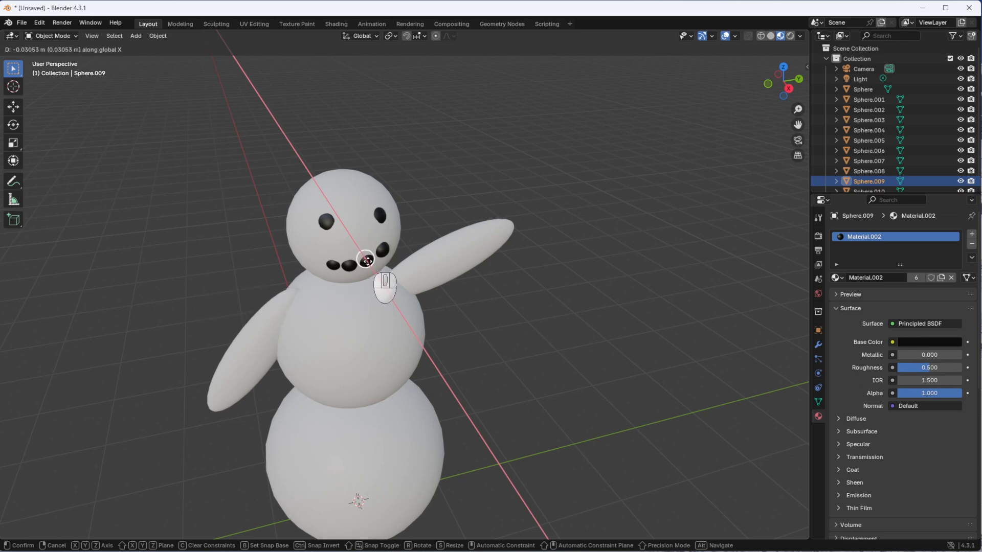
click(366, 261)
Step: Lower the last mouth sphere on the +Y side about -0.04 m along Z
middle_drag(366, 261, 379, 231)
click(372, 236)
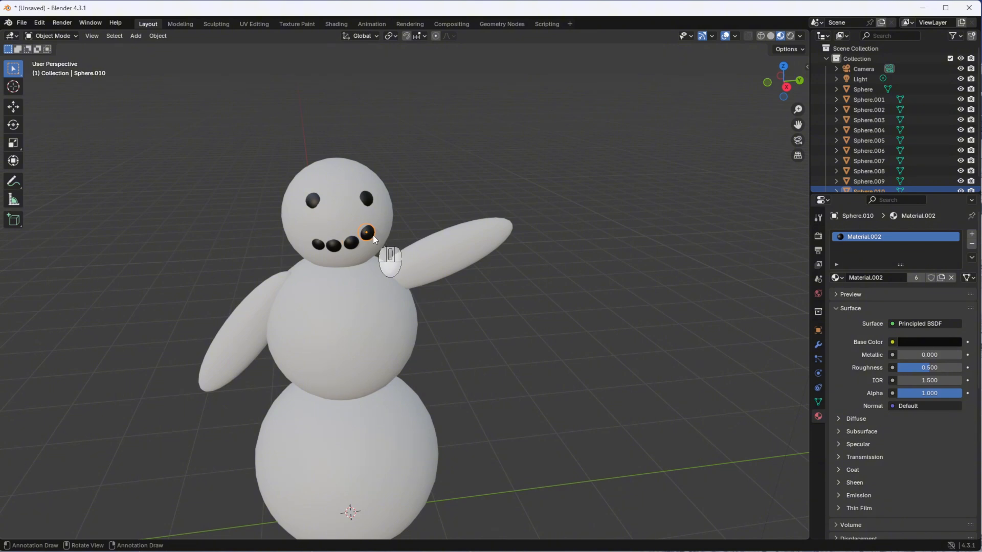
key(g)
key(z)
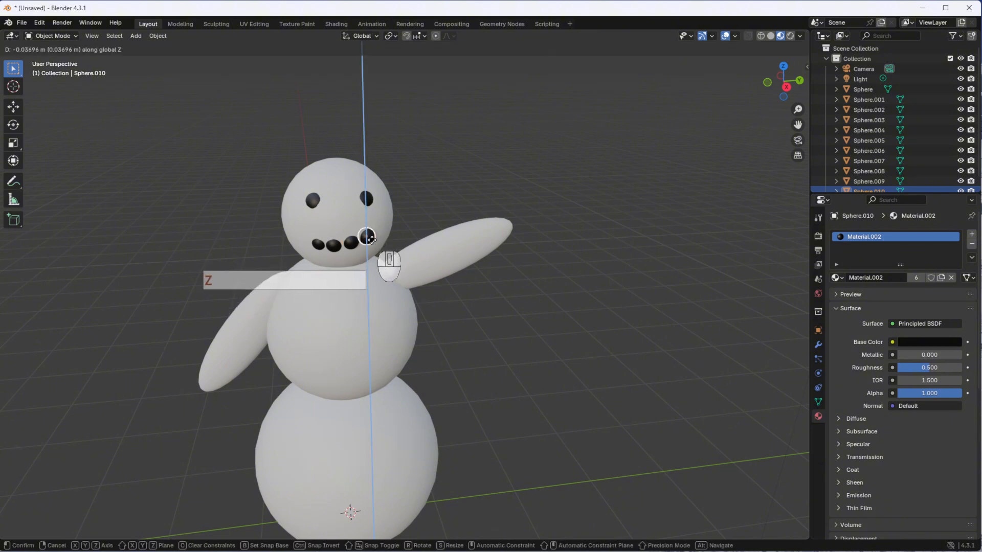
click(367, 237)
Step: Raise the first mouth sphere about 0.05 m along Z and bring it about 0.05 m forward along X
click(318, 244)
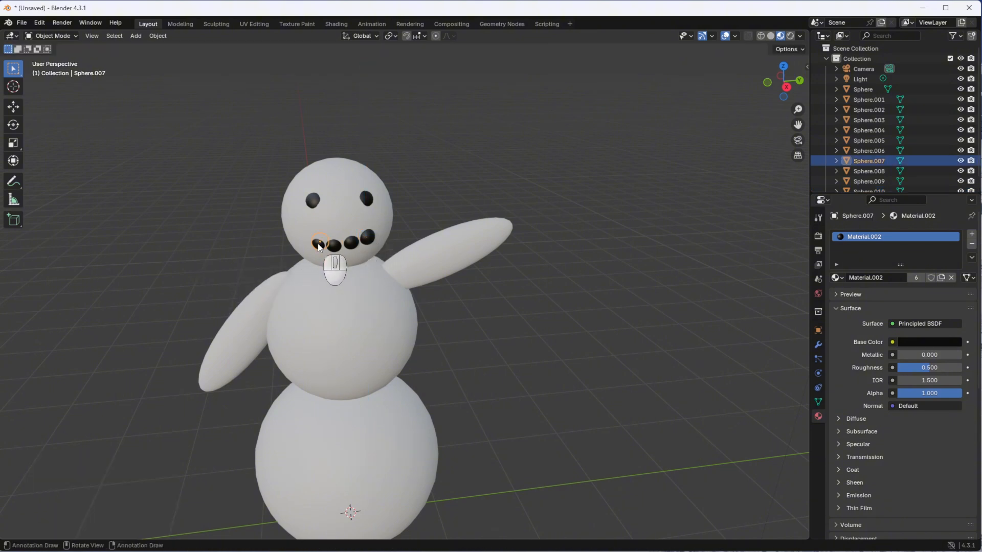
key(g)
key(z)
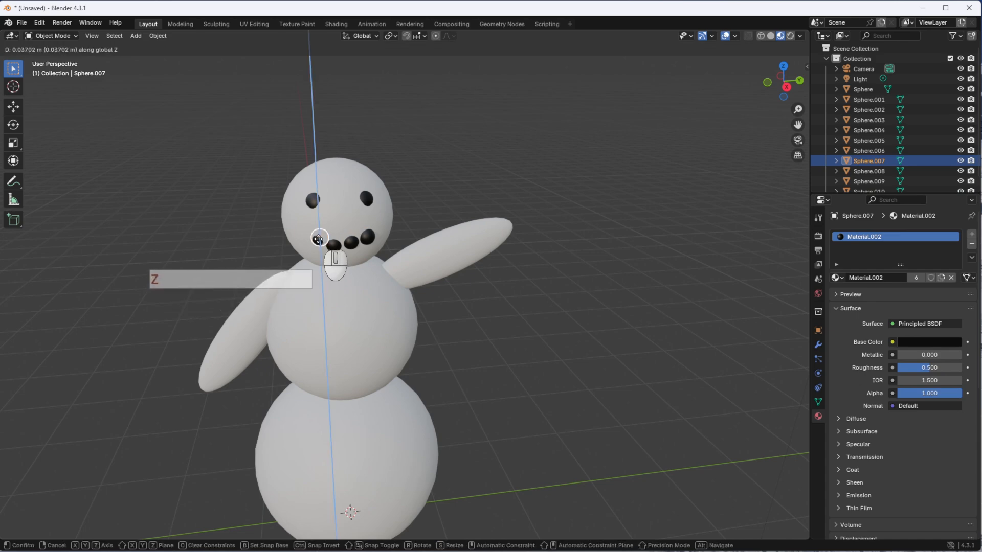
click(318, 239)
key(g)
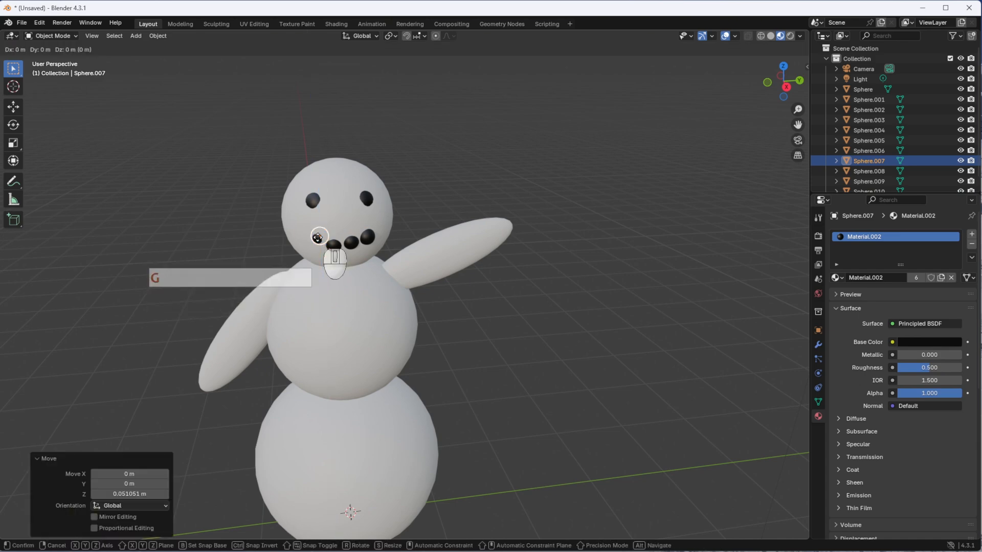
key(x)
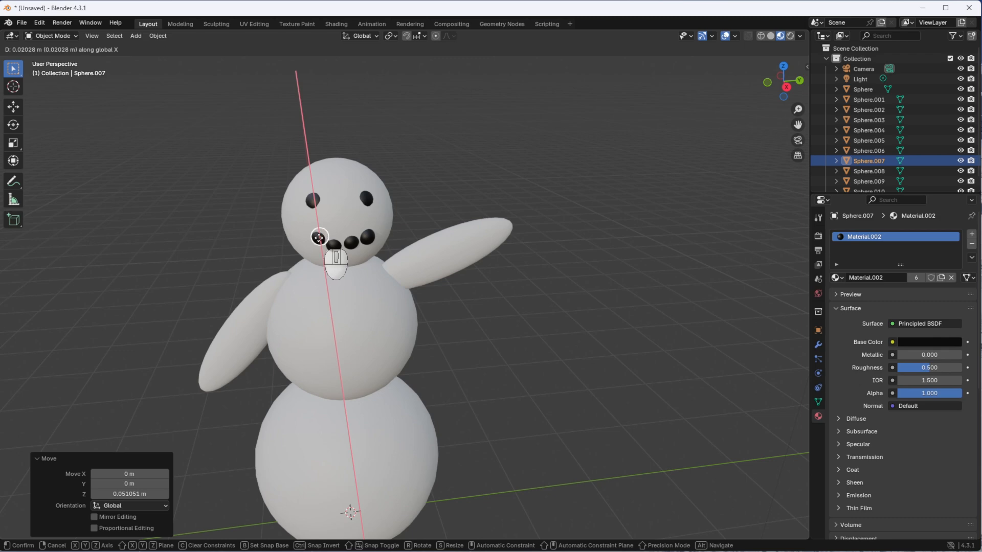
click(318, 238)
mouse_move(406, 290)
middle_down()
mouse_move(355, 286)
mouse_move(352, 296)
mouse_move(423, 312)
mouse_move(402, 307)
mouse_move(424, 289)
middle_up()
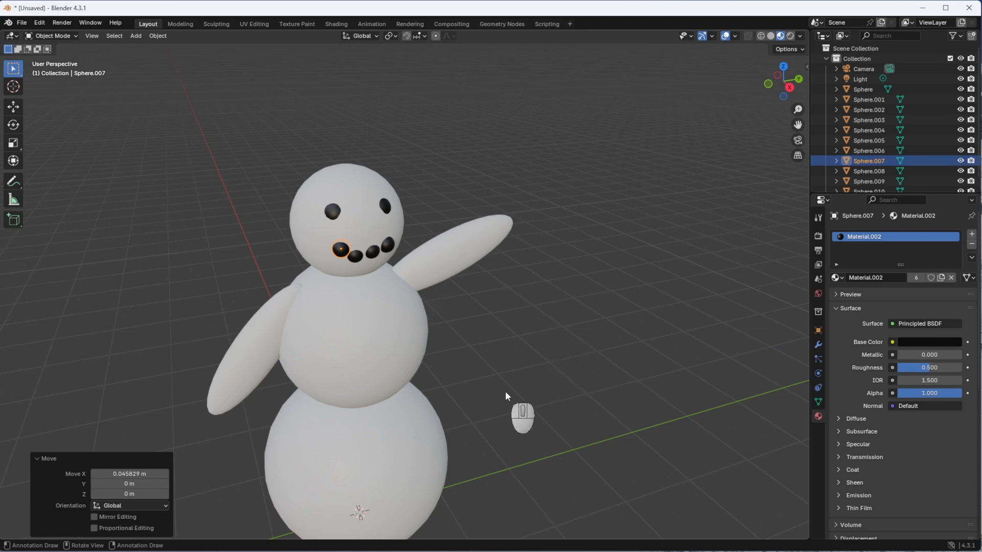
Step: Add a cone mesh and raise it about 5.01 m along Z to the snowman's head
key(shift+a)
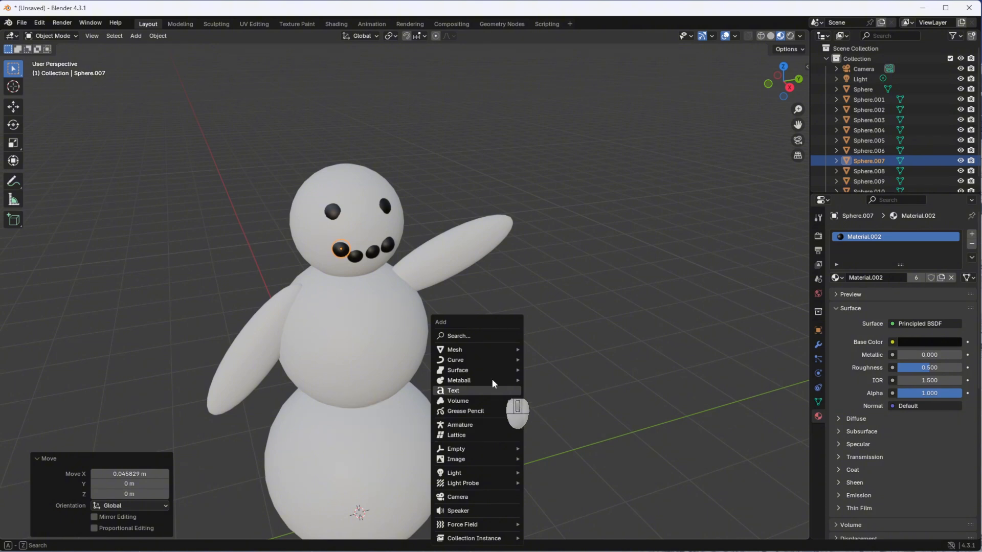
key(shift)
key(shift+a)
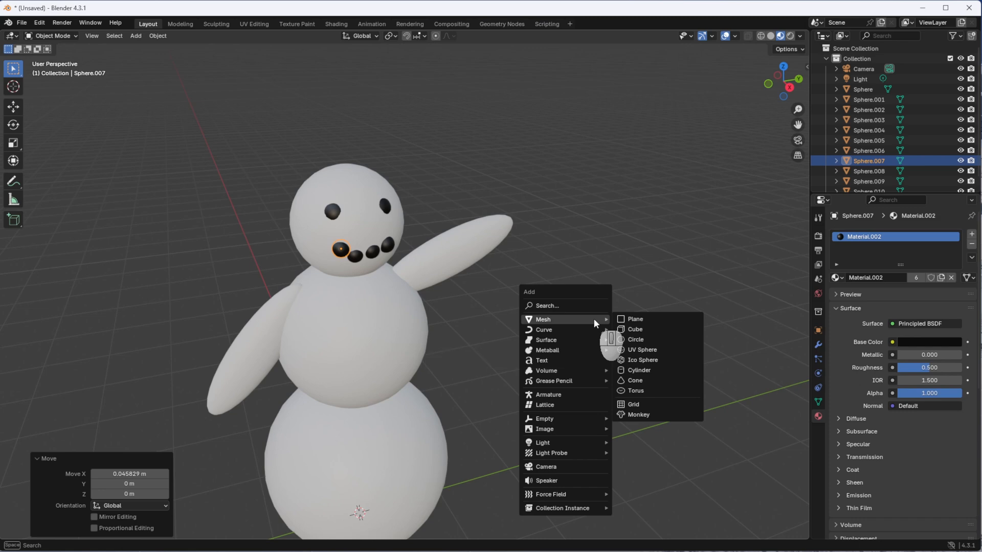
click(623, 380)
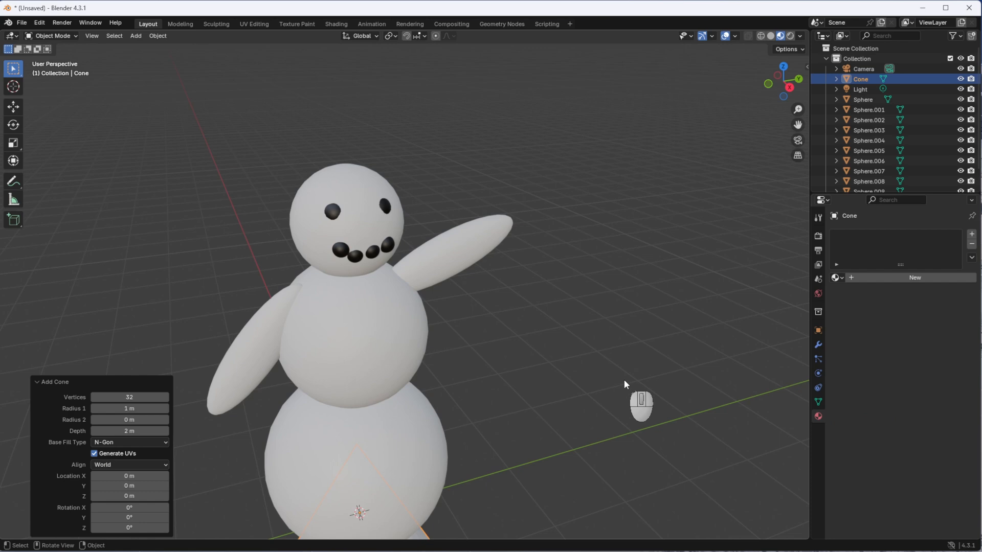
key(g)
key(z)
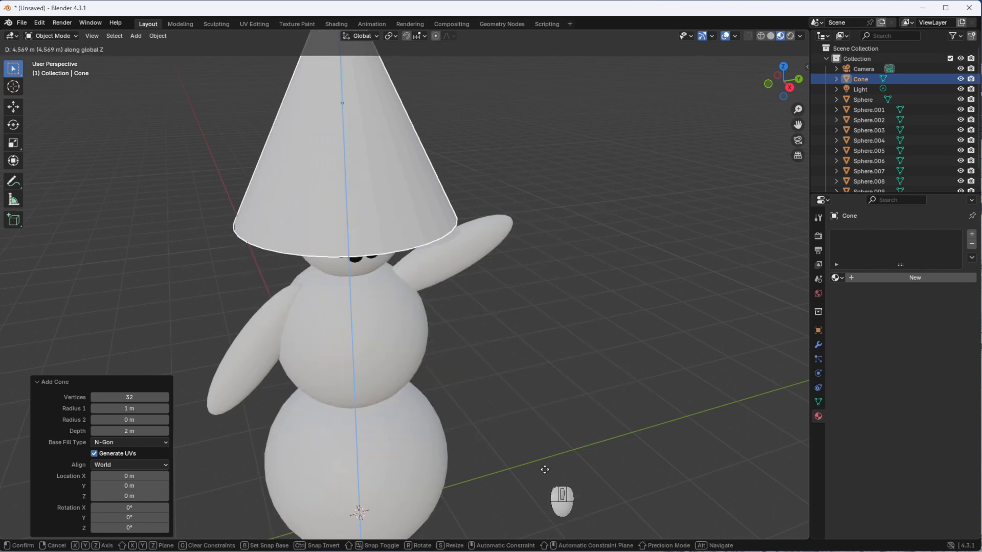
click(536, 420)
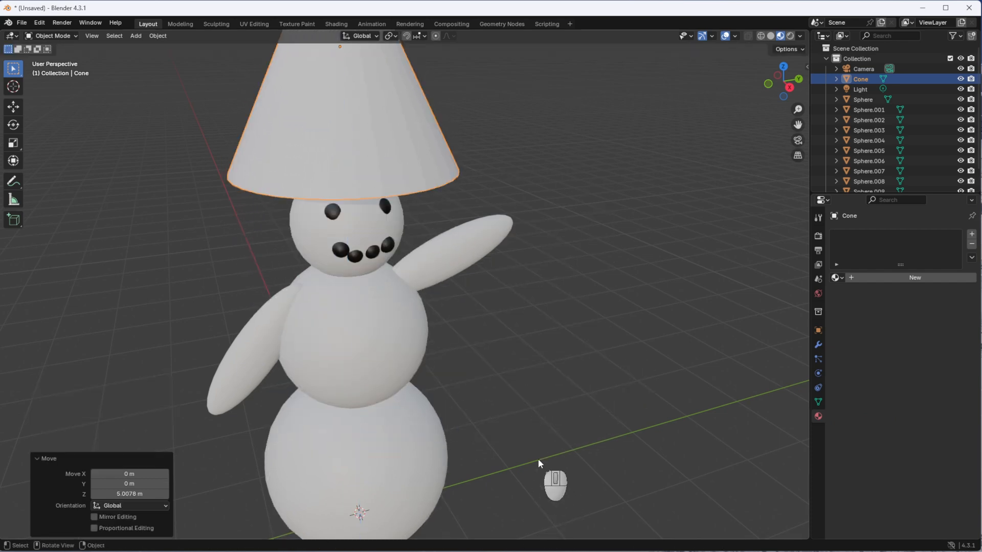
Step: Apply smooth shading to the cone
scroll(541, 439, down, 4)
middle_drag(535, 418, 564, 450)
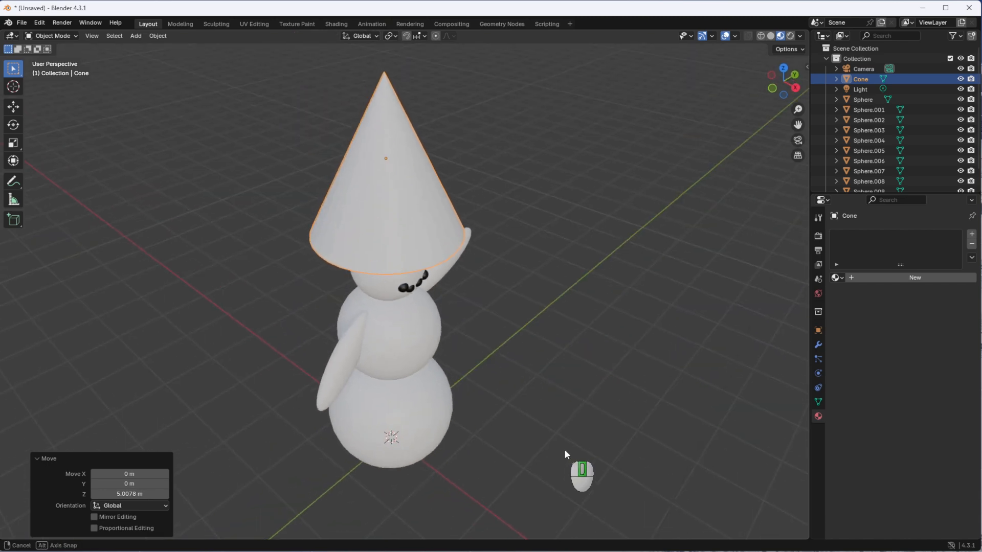
right_click(388, 219)
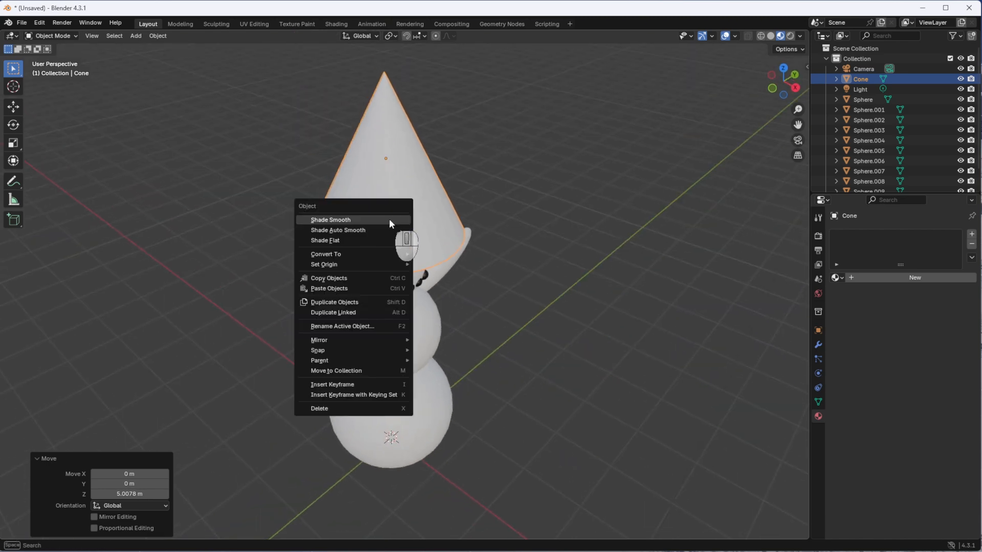
click(389, 219)
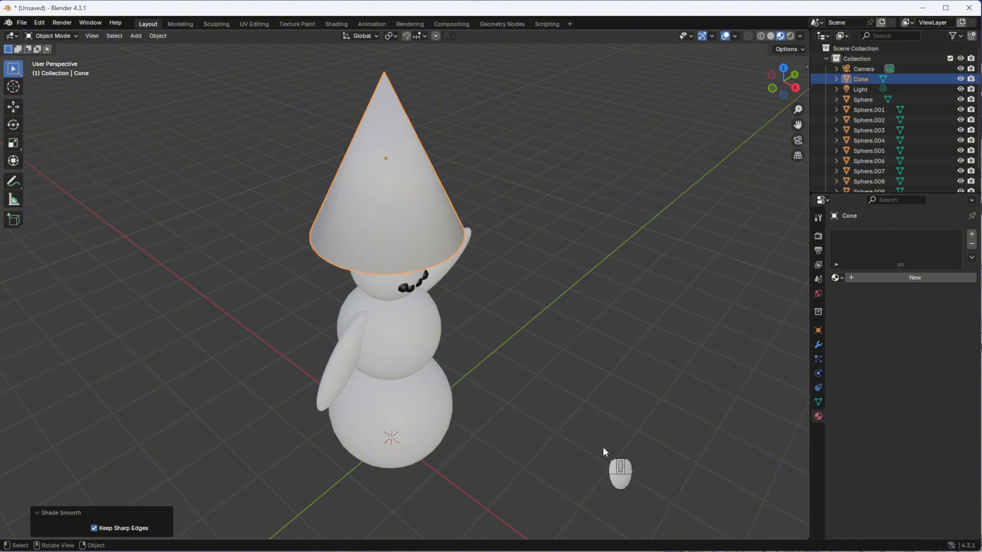
Step: Give the cone a new material with an orange base color and scale it uniformly to about 0.145
click(851, 279)
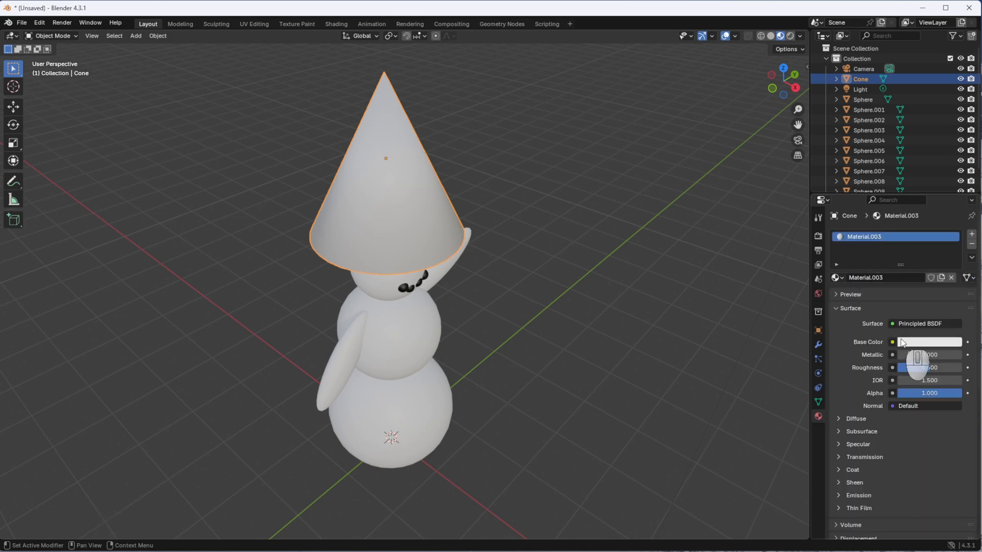
click(908, 342)
drag(897, 233, 891, 249)
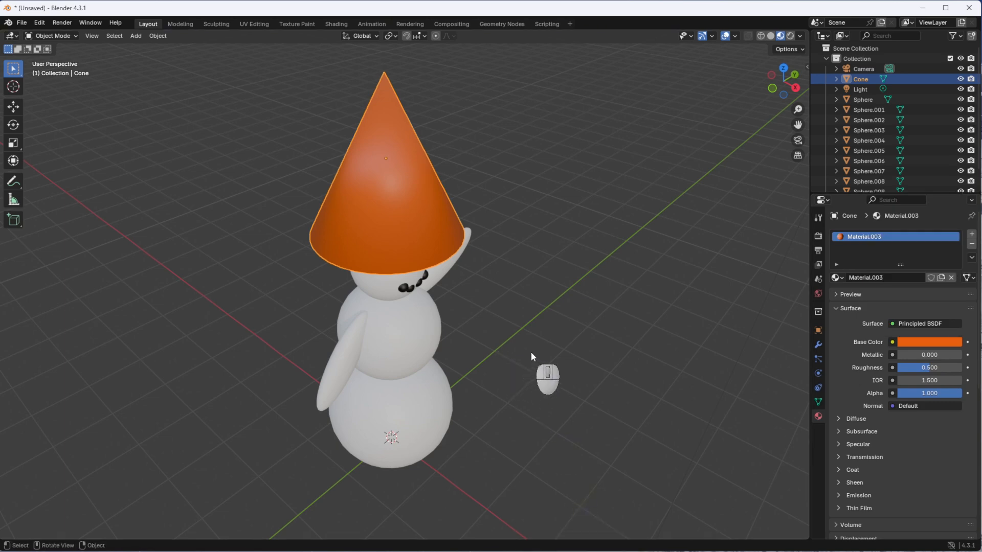
key(s)
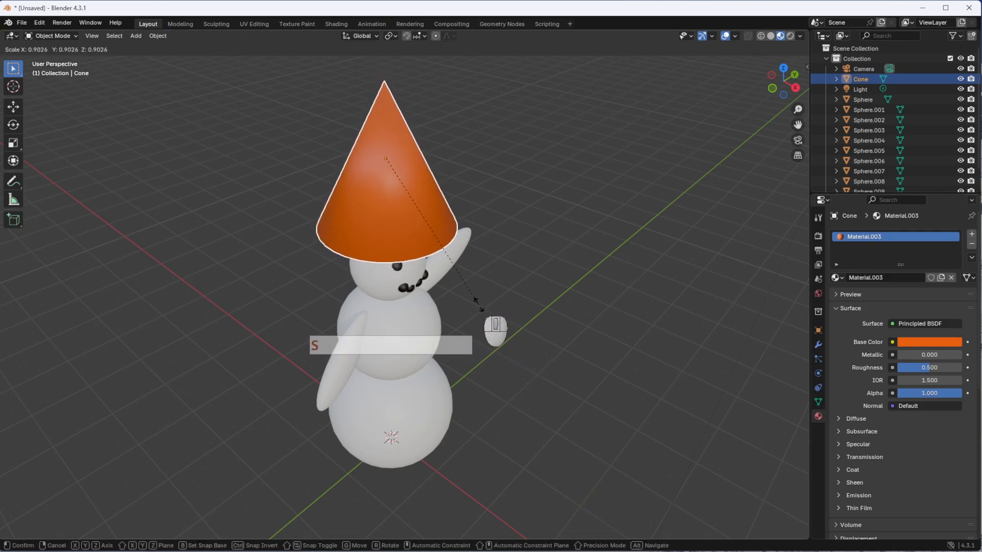
click(383, 185)
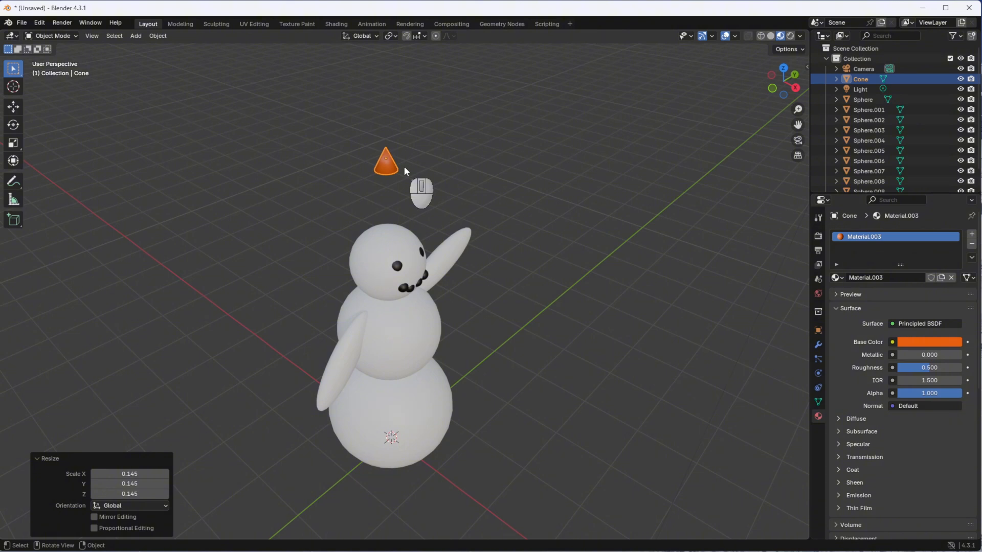
Step: Stretch the orange cone along Z by about 2.135 and move it down in front of the snowman's head
key(s)
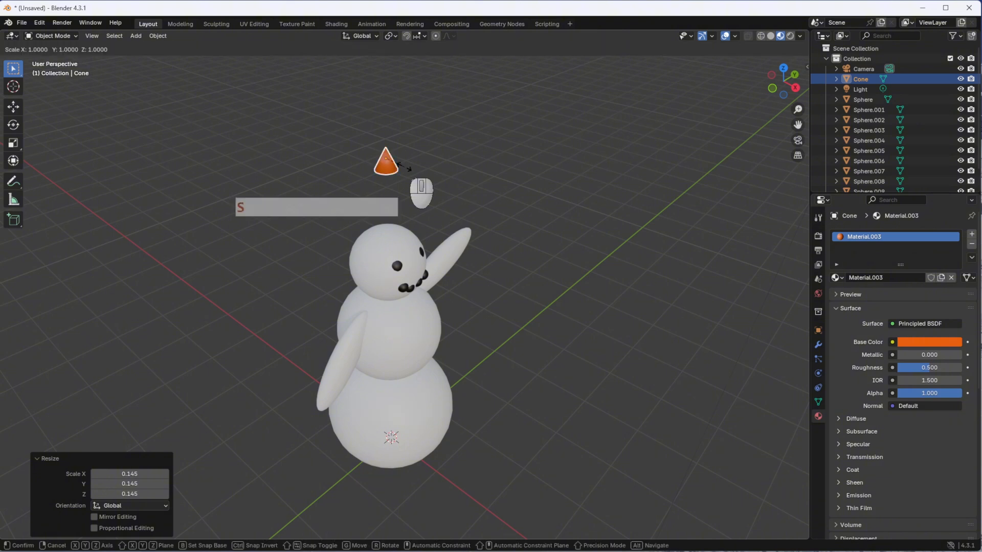
key(z)
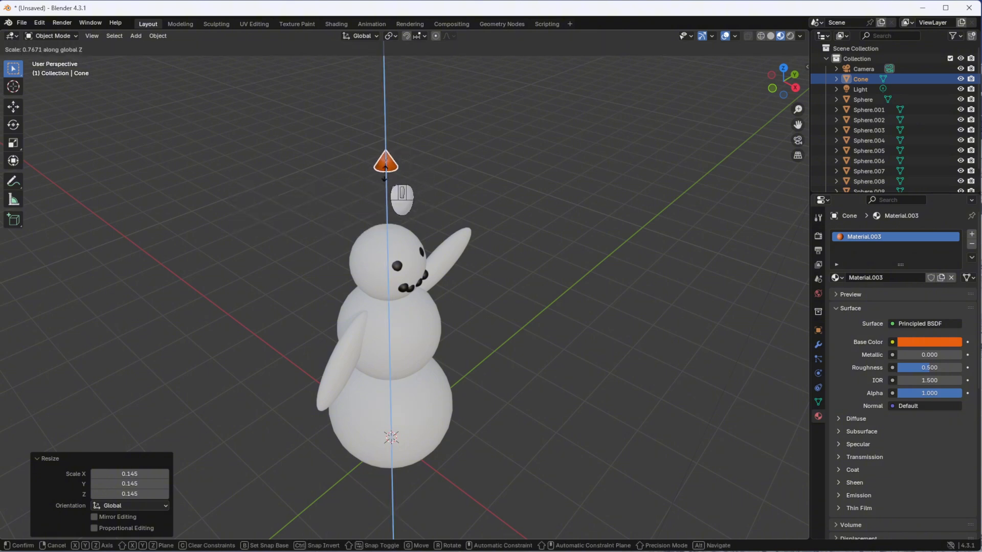
click(387, 200)
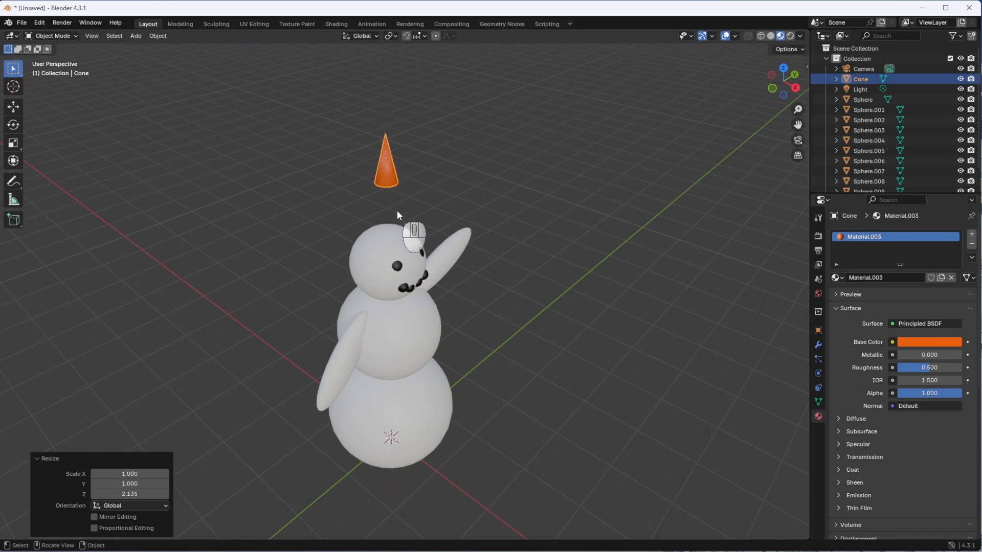
key(g)
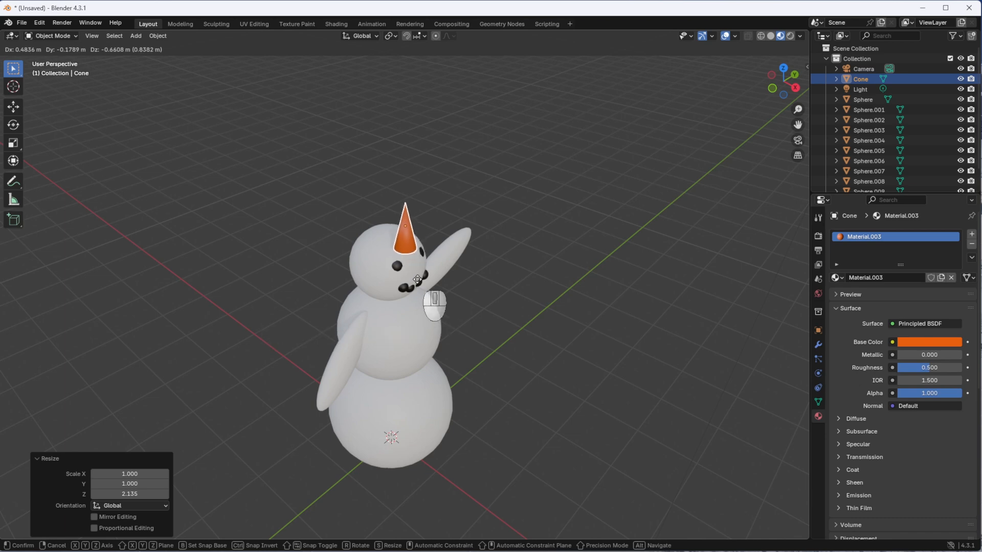
click(429, 282)
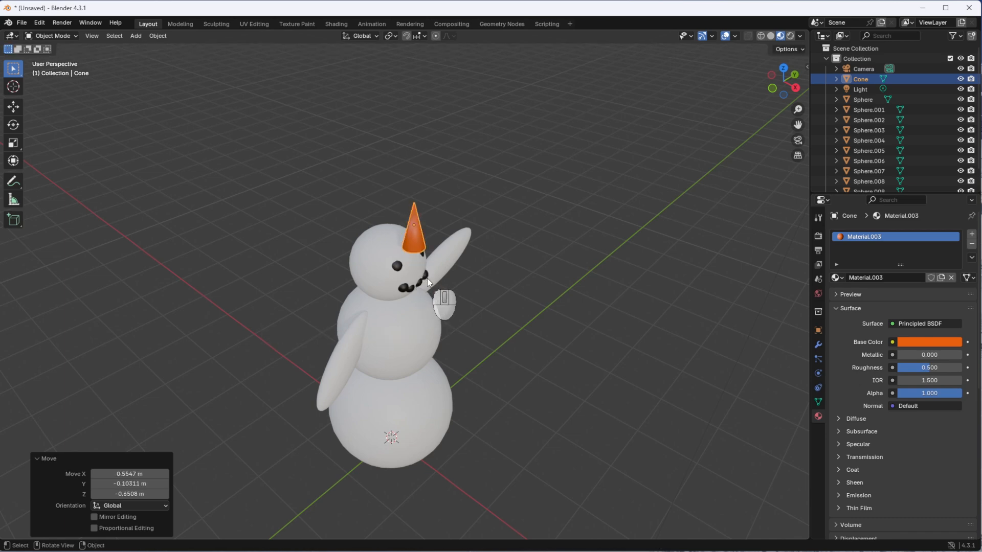
Step: Rotate the cone about 88° around the global Y axis and move it down to nose height on the face
key(r)
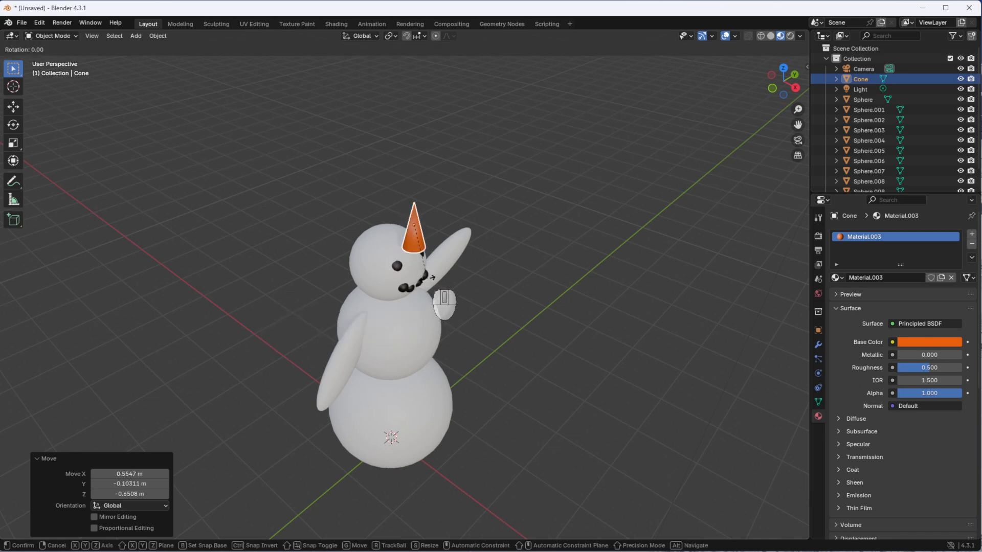
key(y)
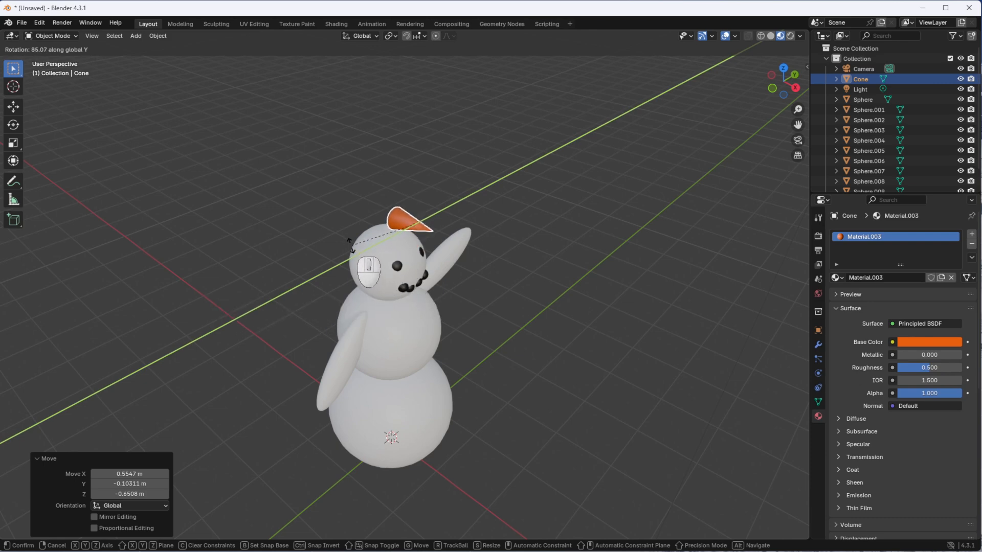
click(351, 246)
key(g)
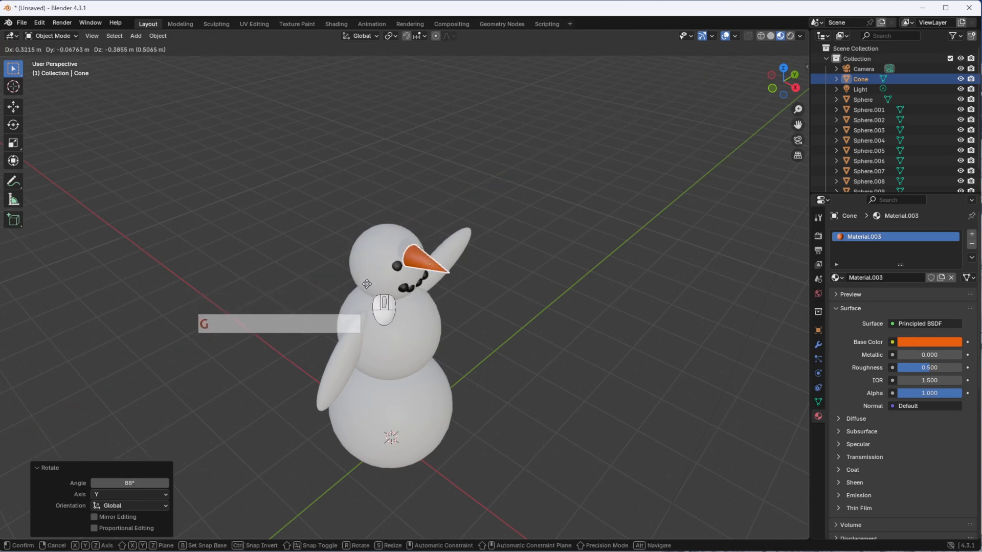
click(367, 305)
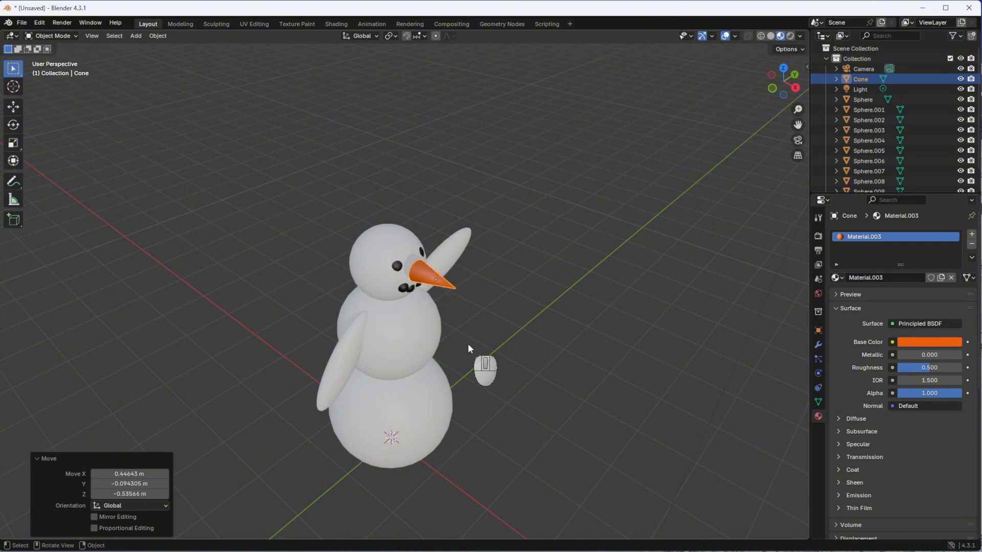
Step: Move the cone nose about 0.47 m back along X into the head and about 0.17 m along Y
mouse_move(468, 344)
middle_down()
mouse_move(484, 323)
mouse_move(476, 325)
mouse_move(515, 328)
mouse_move(479, 335)
middle_up()
scroll(477, 325, down, 3)
scroll(491, 321, up, 6)
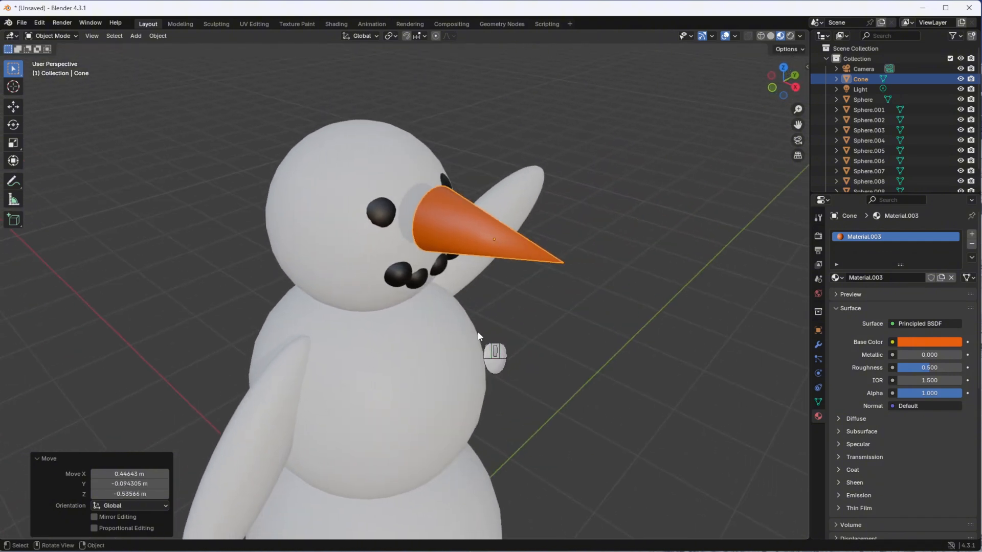
key(g)
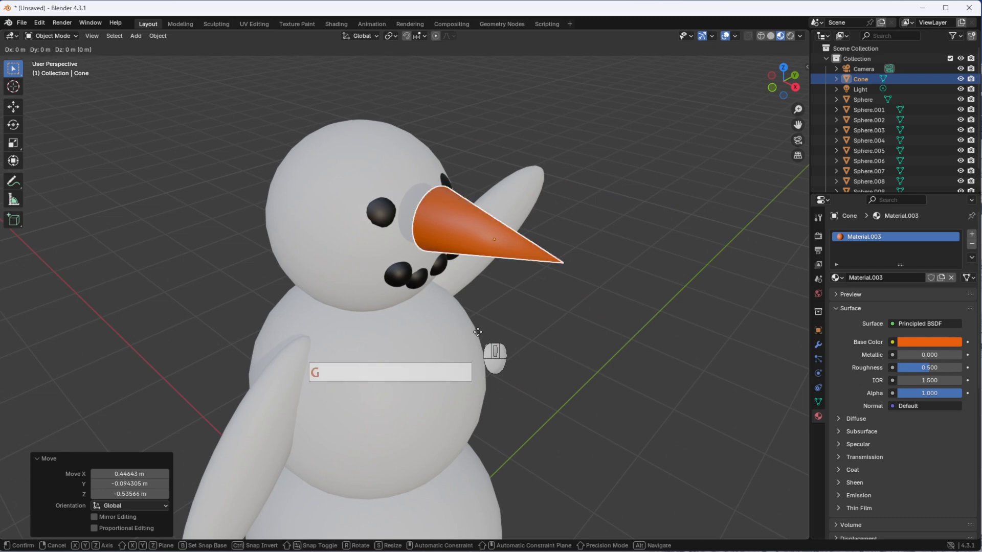
key(x)
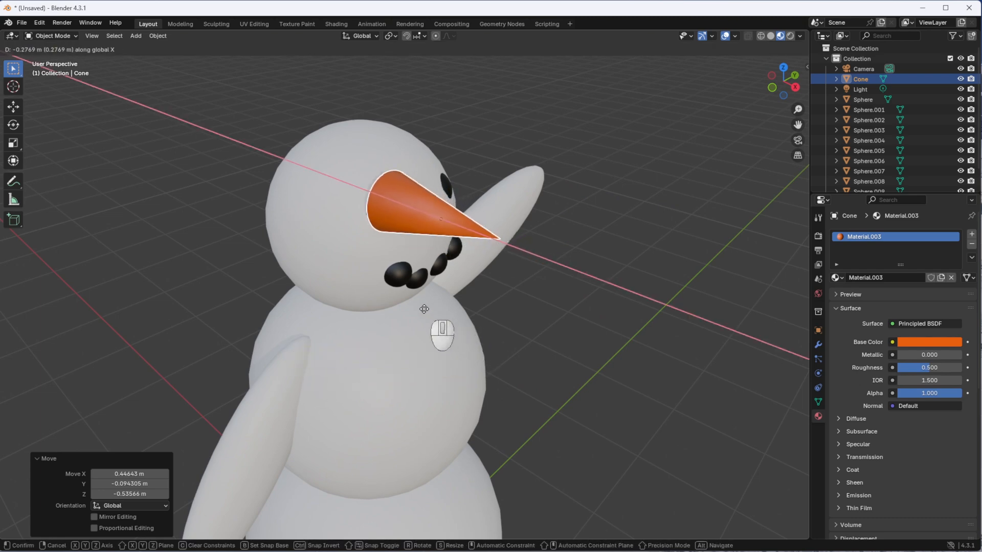
click(393, 299)
key(g)
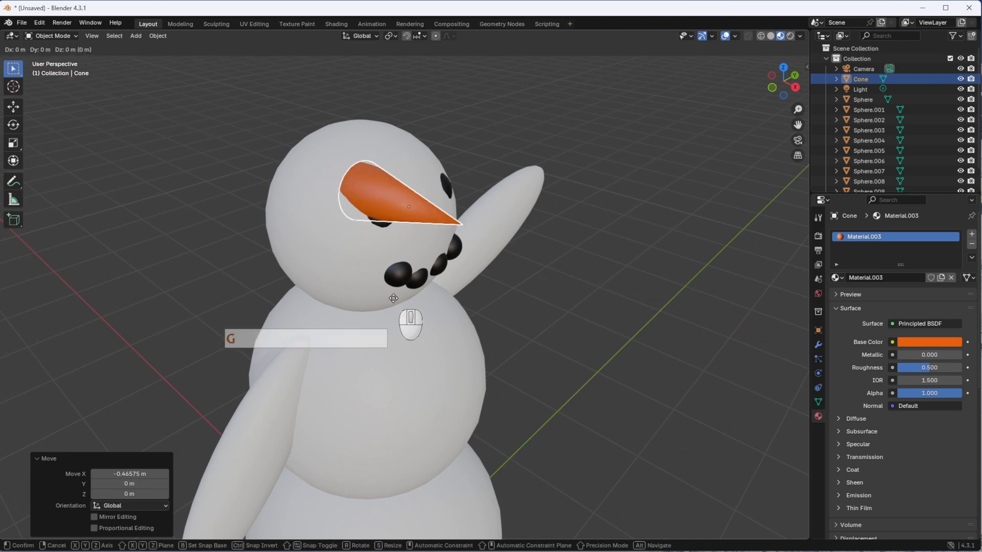
key(y)
click(422, 299)
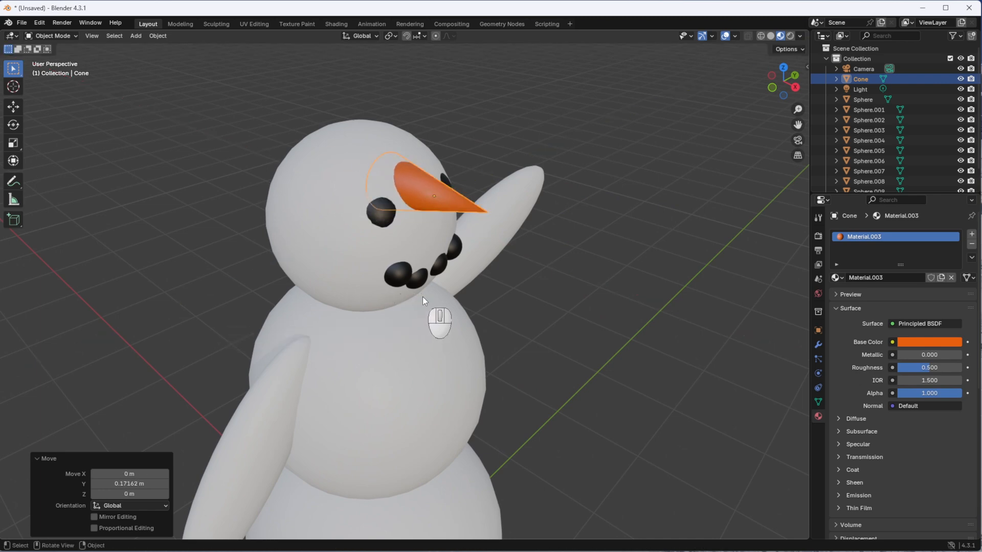
Step: Lower the cone nose about 0.2 m along Z to sit between the eyes and mouth, and deselect it
key(g)
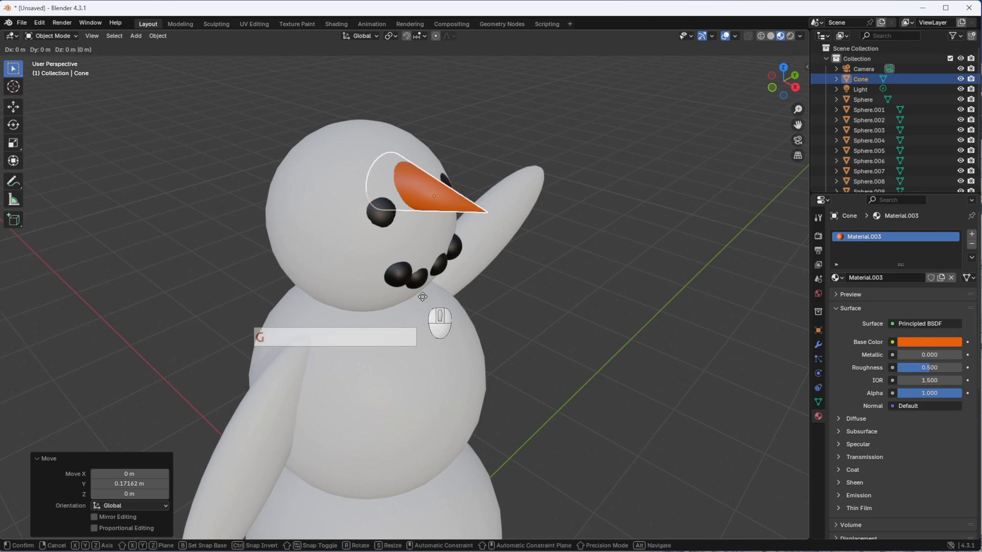
key(z)
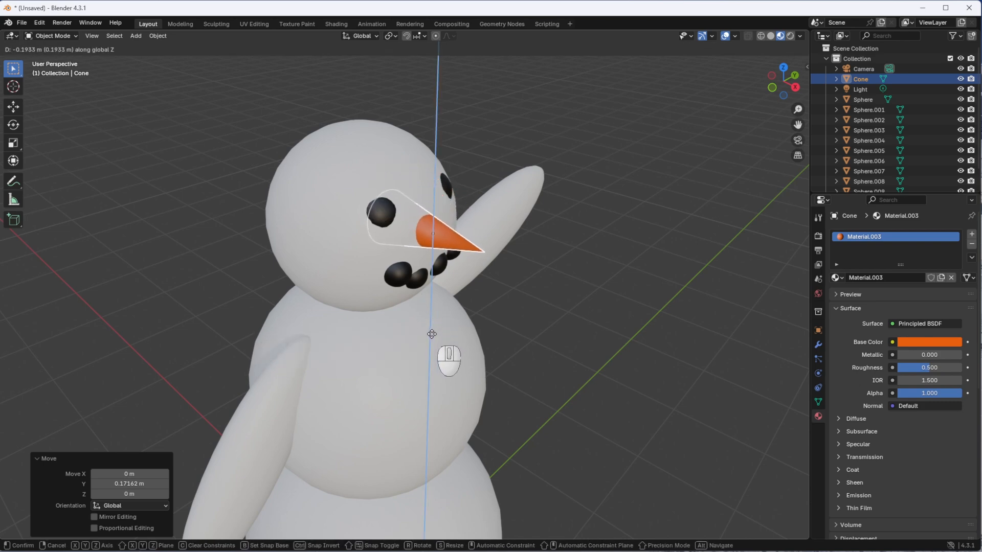
click(433, 337)
middle_drag(432, 333, 499, 351)
scroll(494, 338, down, 4)
click(499, 350)
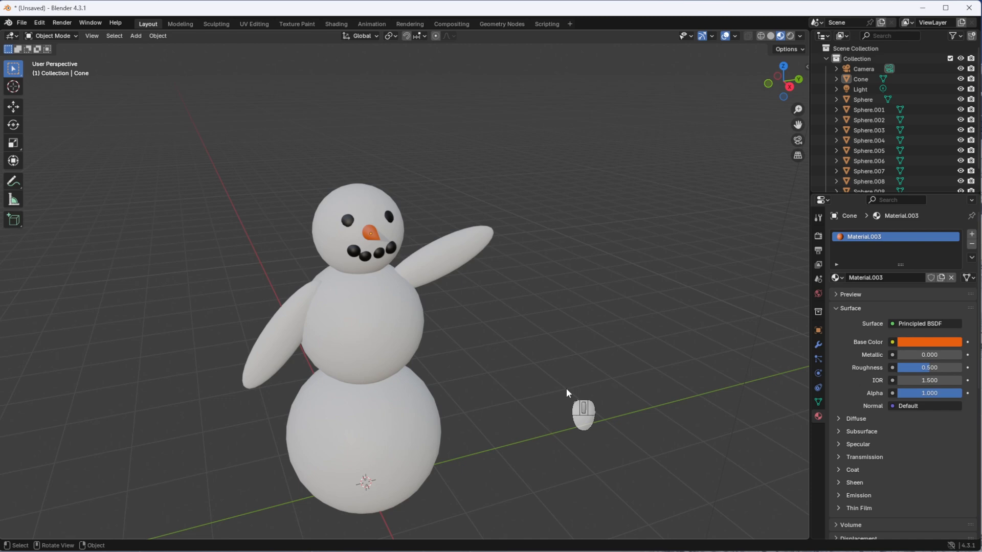
Step: Add a cylinder mesh and raise it about 4.66 m along Z above the snowman
key(shift+a)
mouse_move(483, 351)
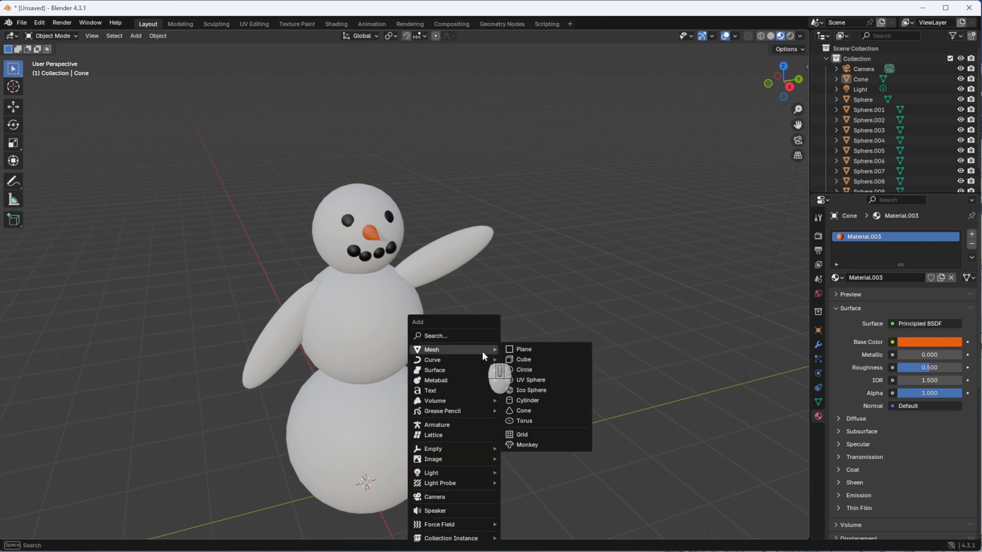
click(520, 400)
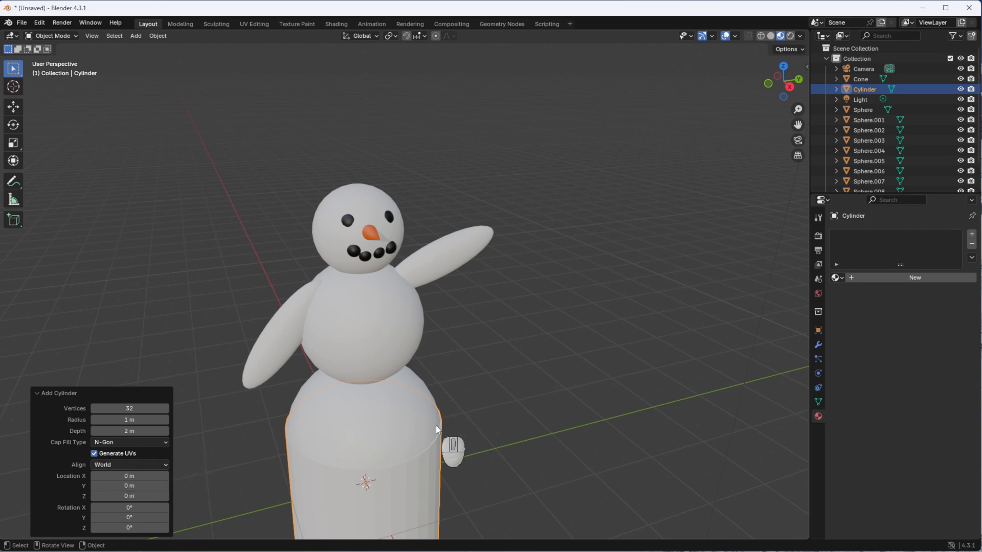
key(g)
key(z)
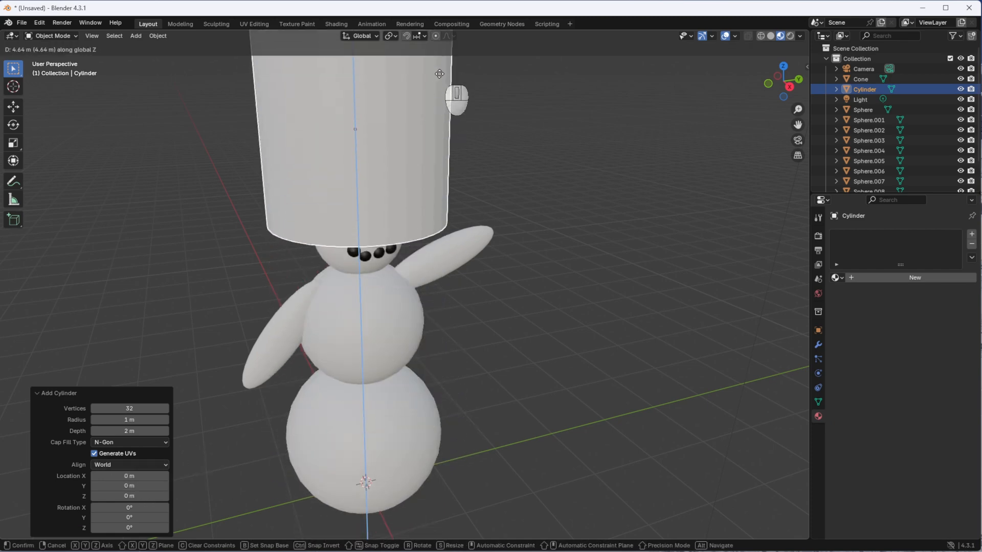
click(439, 73)
Step: Apply smooth shading to the cylinder and scale it uniformly to about 0.357
right_click(397, 135)
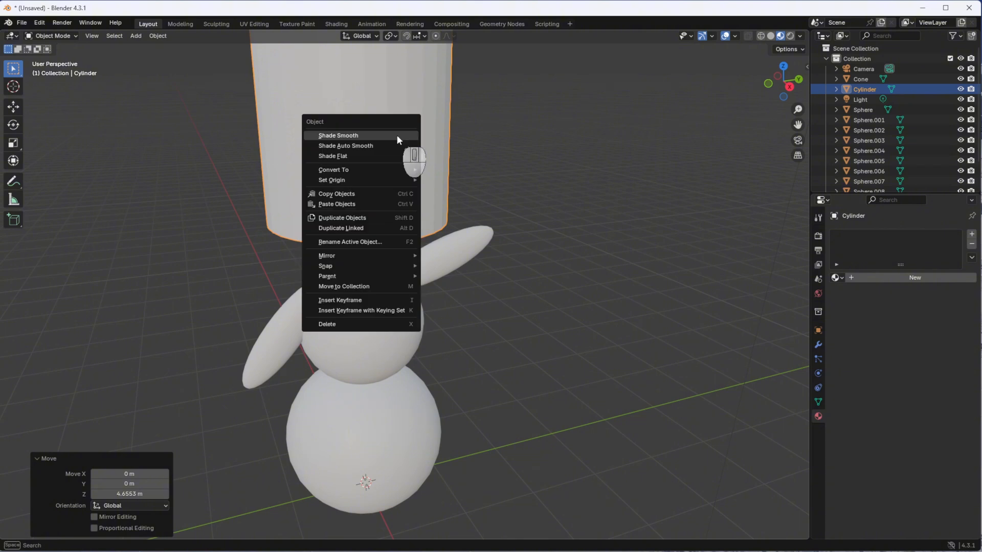
click(378, 134)
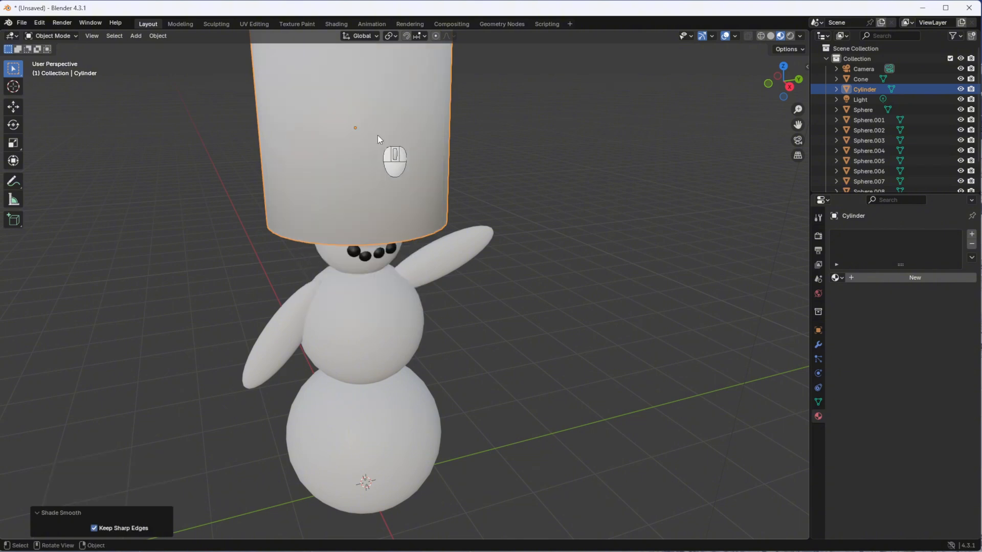
key(s)
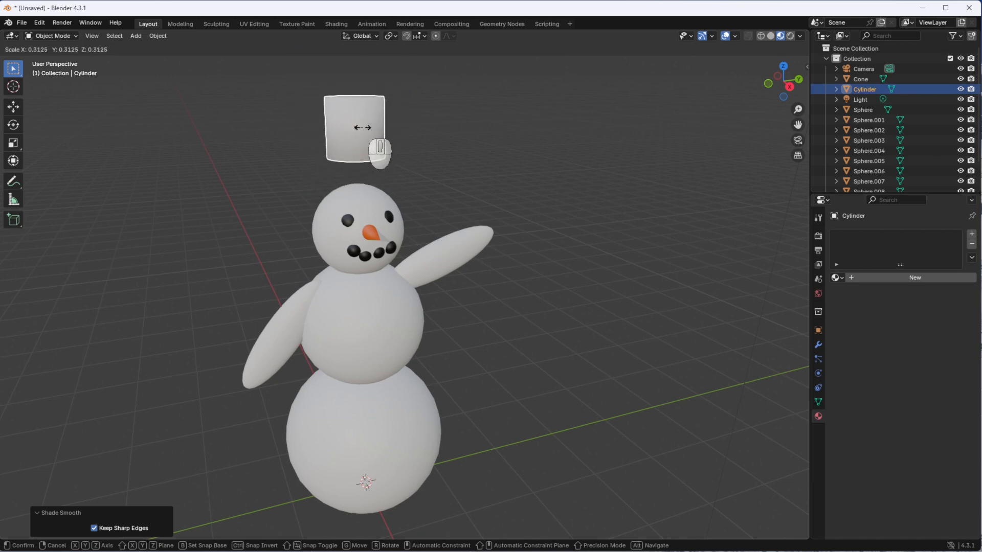
click(363, 127)
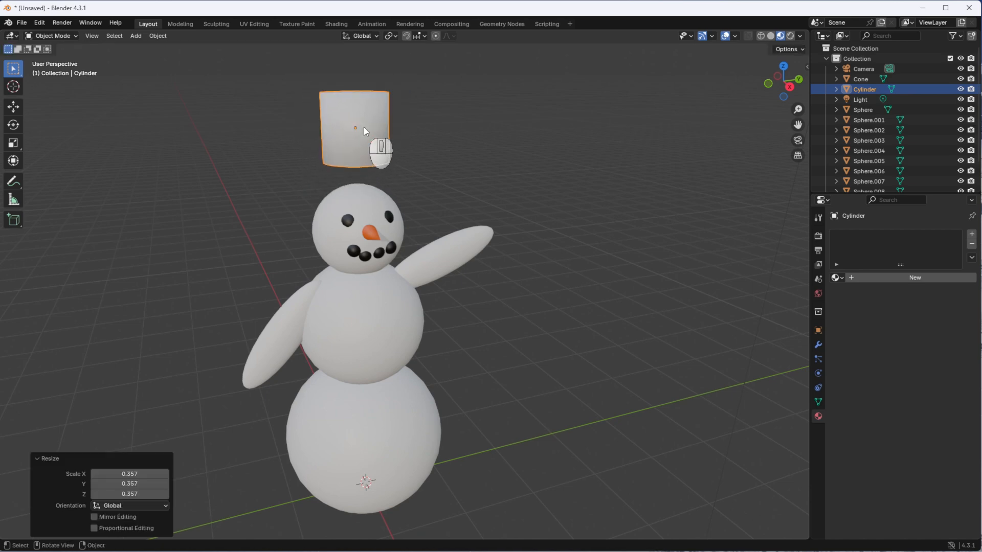
Step: Lower the cylinder about 0.38 m along Z so it rests on the snowman's head as a hat
key(g)
key(z)
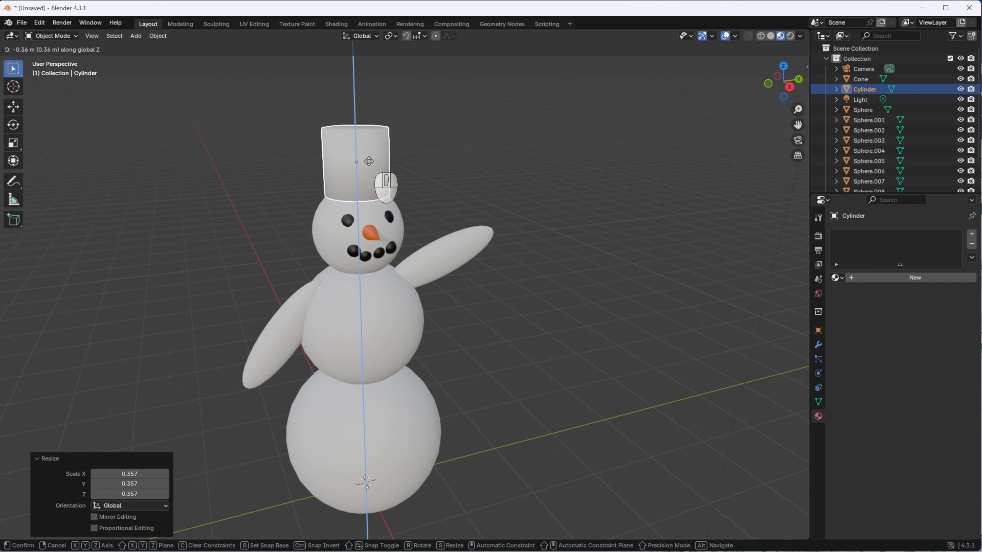
click(368, 163)
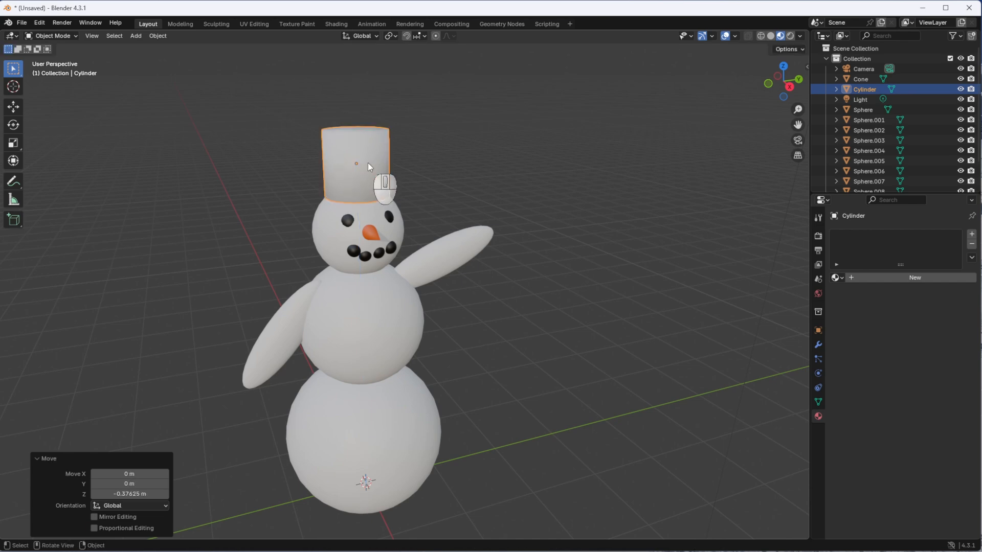
Step: Give the hat cylinder a new material with a black base color and a roughness of 0.287
click(854, 278)
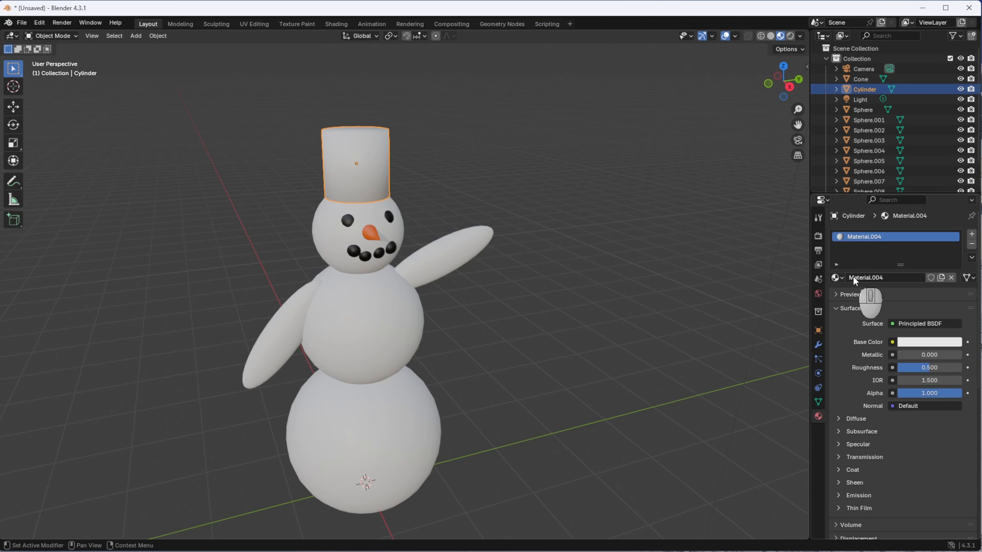
click(908, 343)
drag(954, 182, 954, 238)
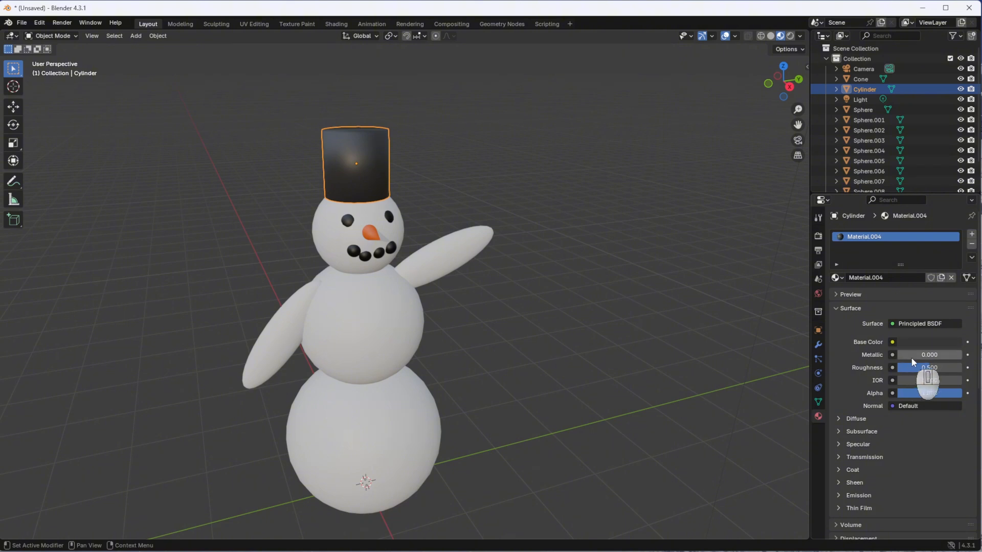
mouse_move(915, 366)
mouse_down()
mouse_move(892, 367)
mouse_move(916, 367)
mouse_up()
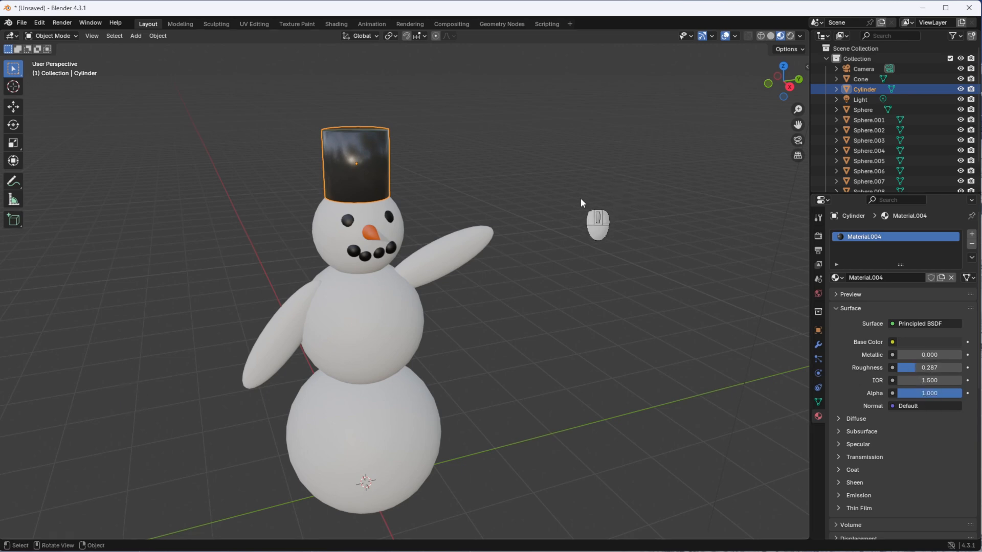
Step: Duplicate the hat cylinder in place and flatten the copy to about 0.18 along Z
middle_drag(581, 198, 546, 213)
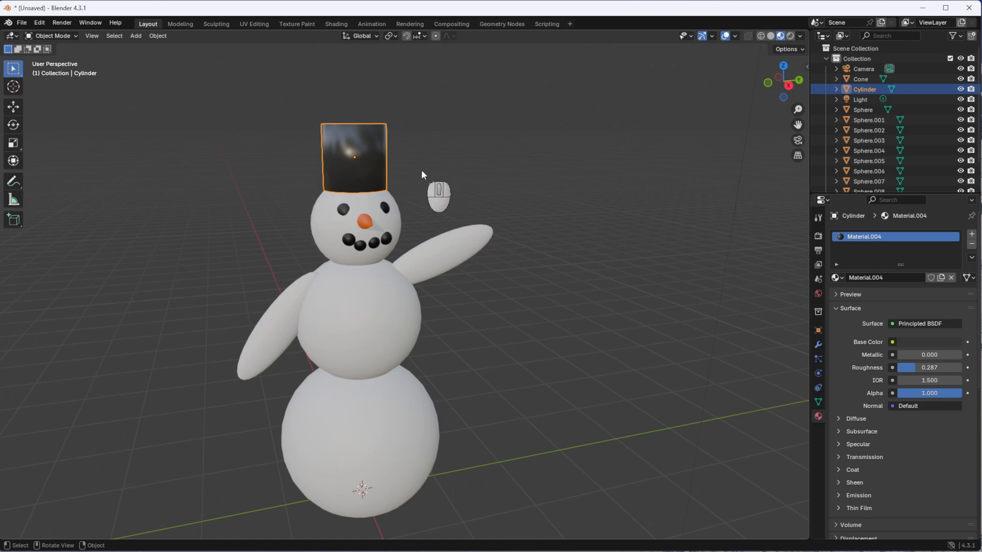
key(shift+d)
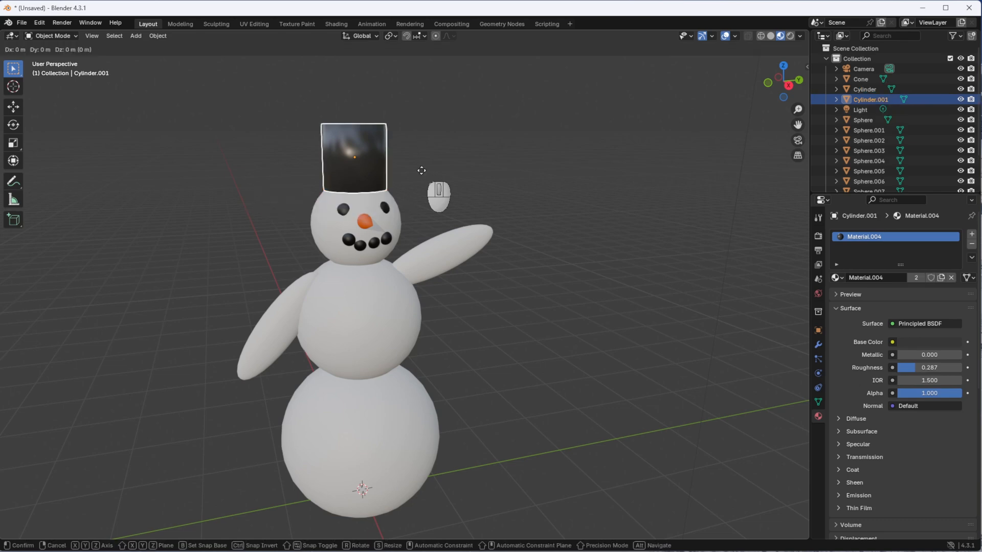
key(z)
key(s)
key(z)
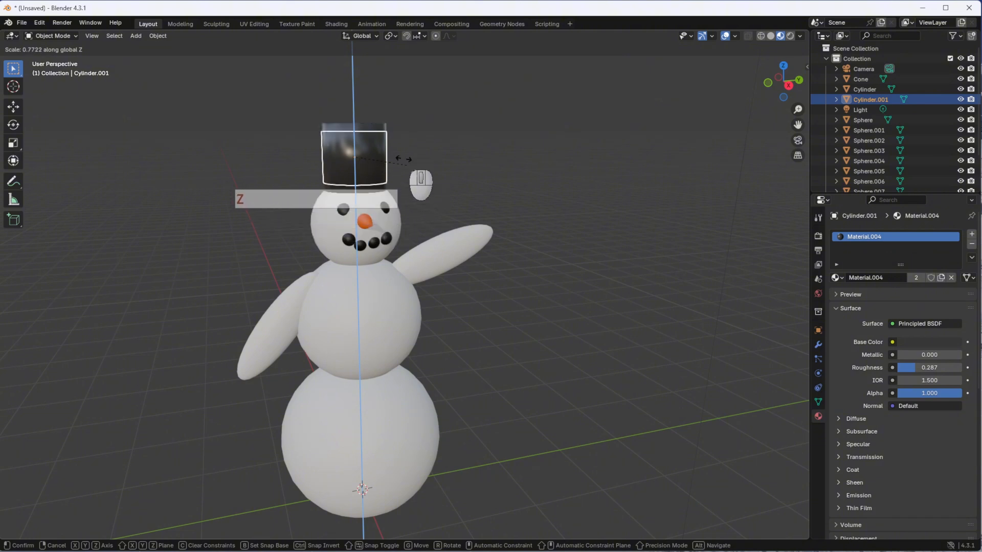
click(366, 152)
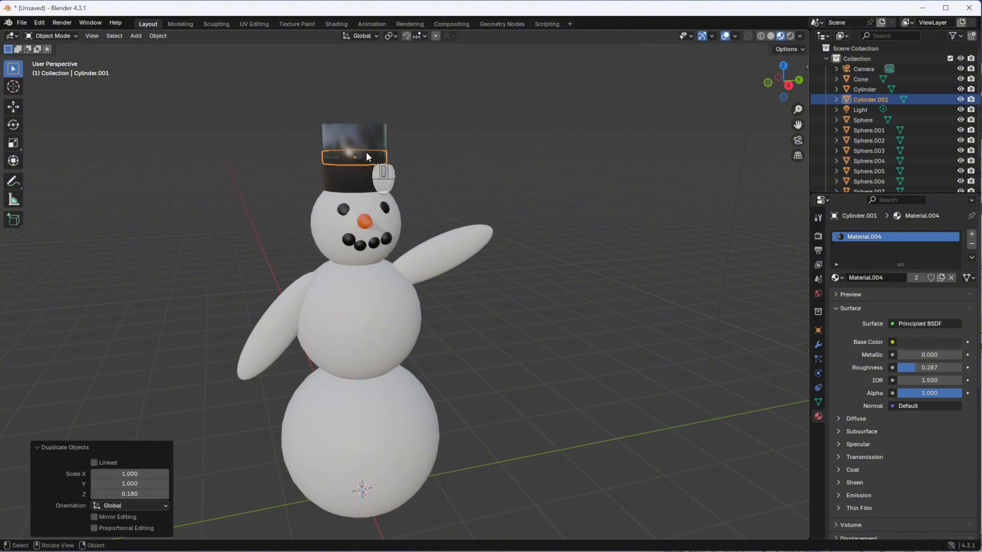
Step: Scale the flattened hat copy uniformly by about 1.53 and lower it about 0.30 m along Z to form the hat's brim
key(s)
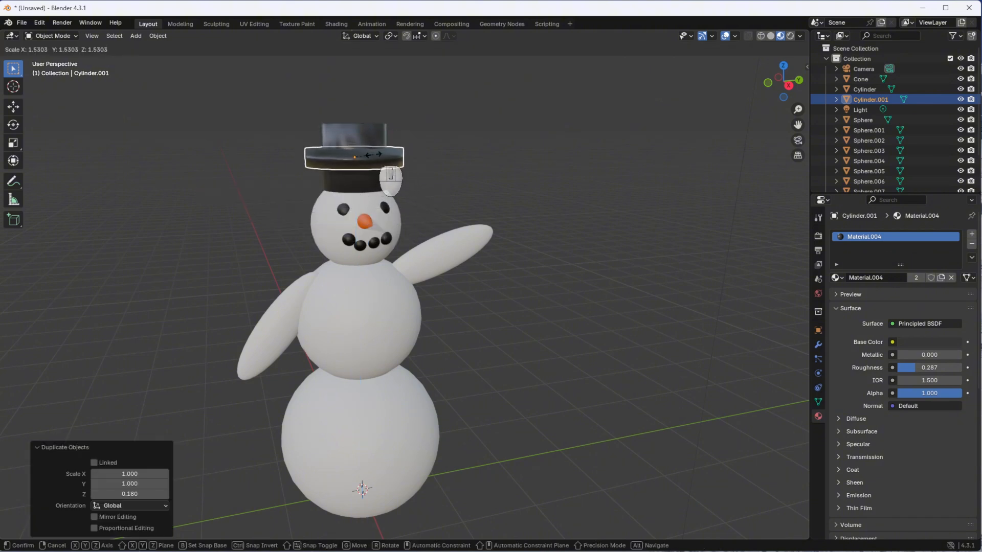
click(373, 155)
key(g)
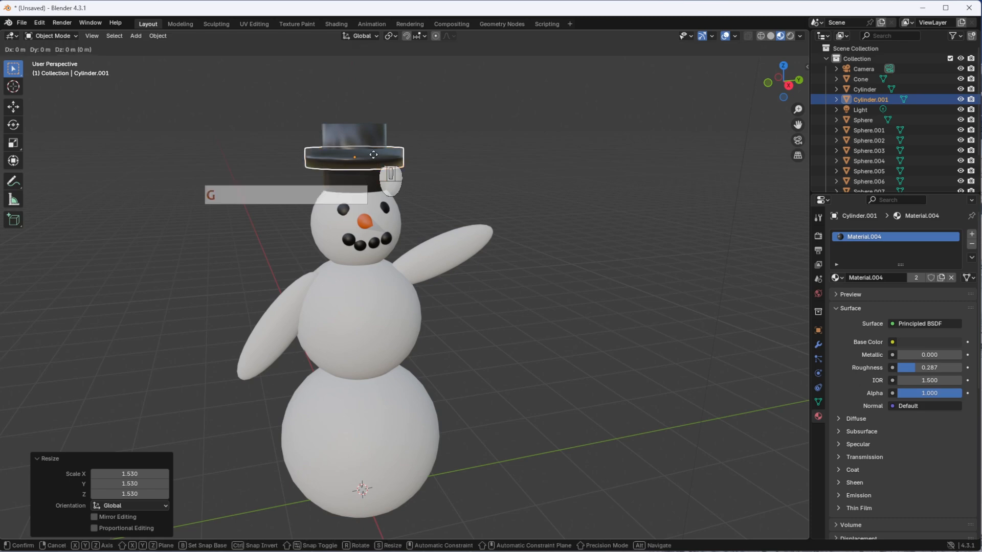
key(z)
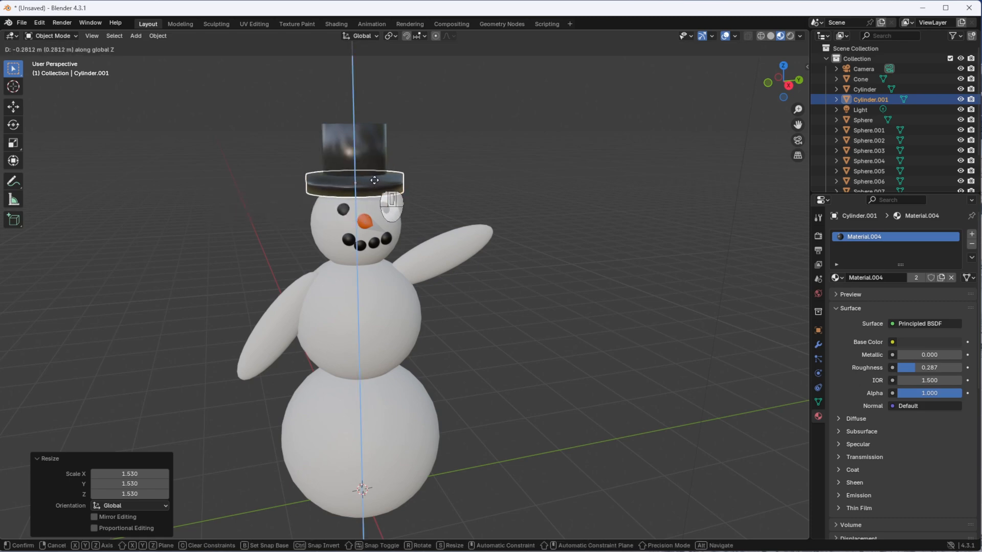
click(375, 182)
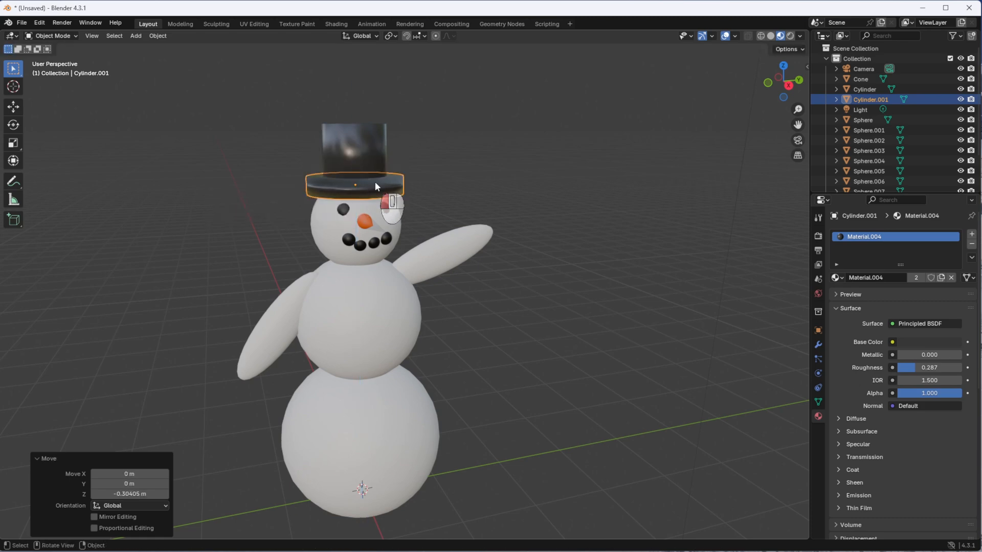
Step: Tilt the hat's crown and brim together about 12.7° in the view plane and shift them about 0.083 m along Y
shift+click(367, 154)
mouse_move(480, 196)
middle_down()
mouse_move(444, 180)
mouse_move(458, 204)
mouse_move(464, 191)
middle_up()
scroll(465, 191, up, 2)
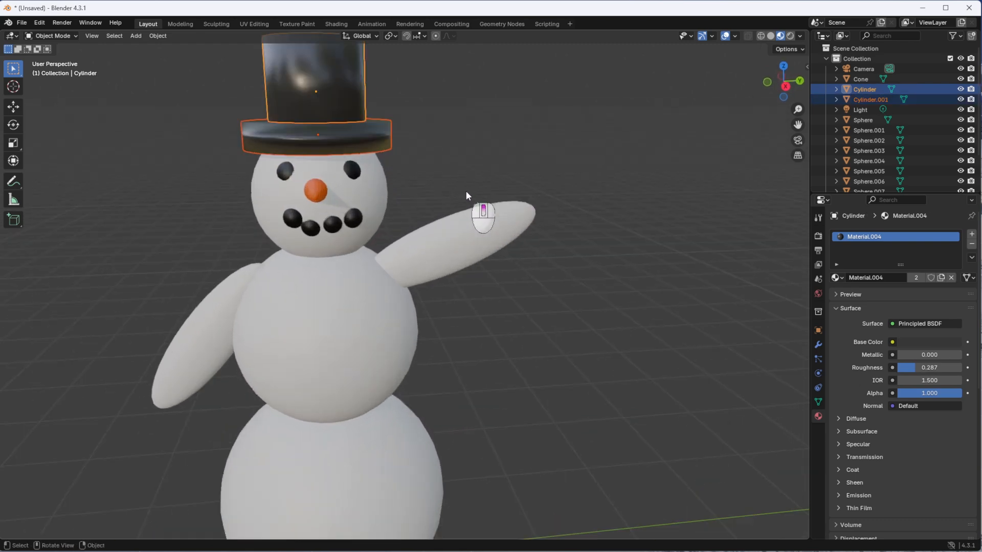
scroll(466, 191, down, 1)
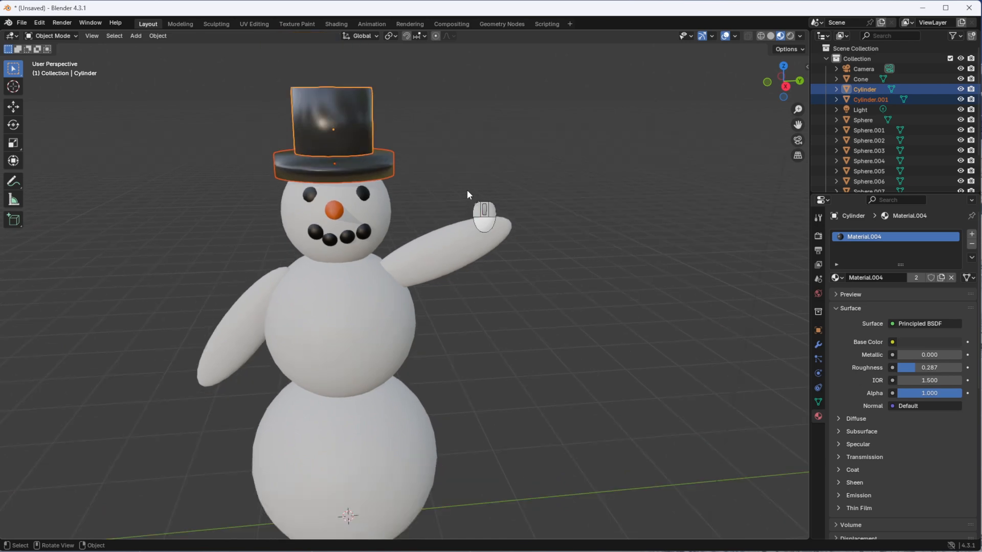
key(r)
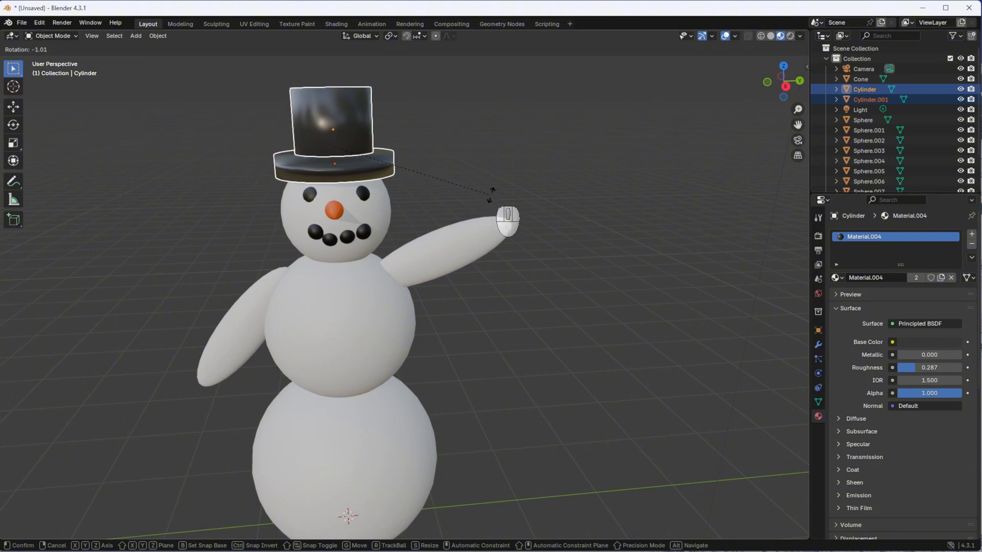
click(392, 181)
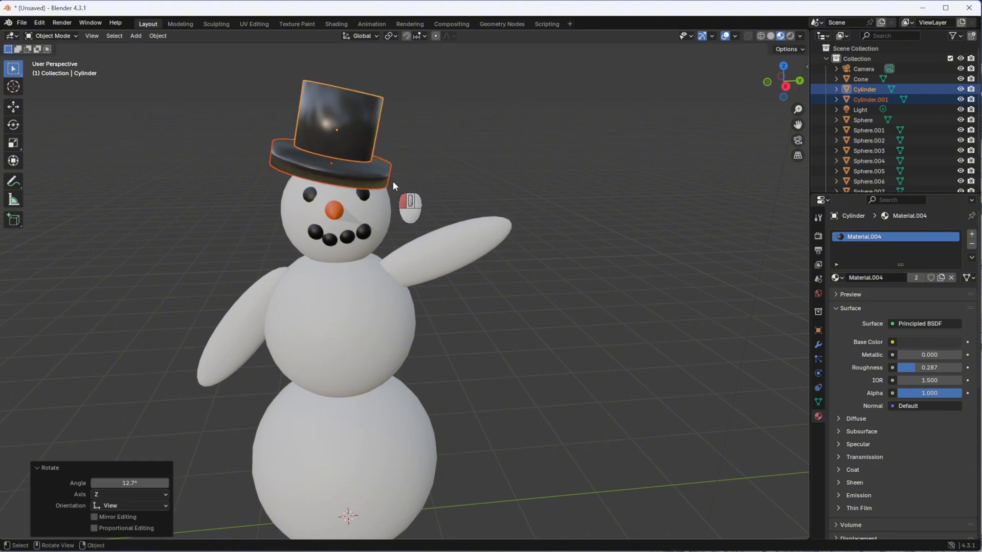
key(g)
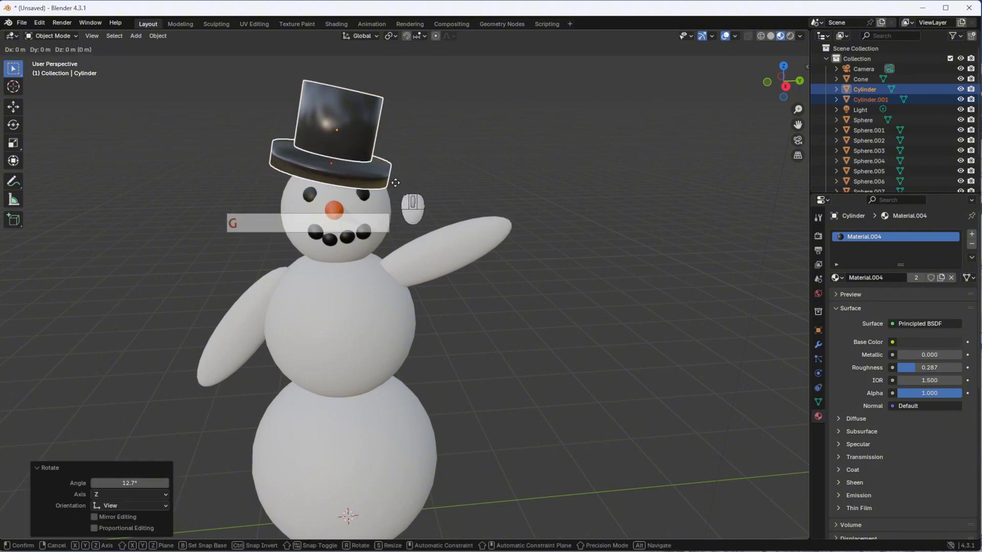
key(y)
click(404, 185)
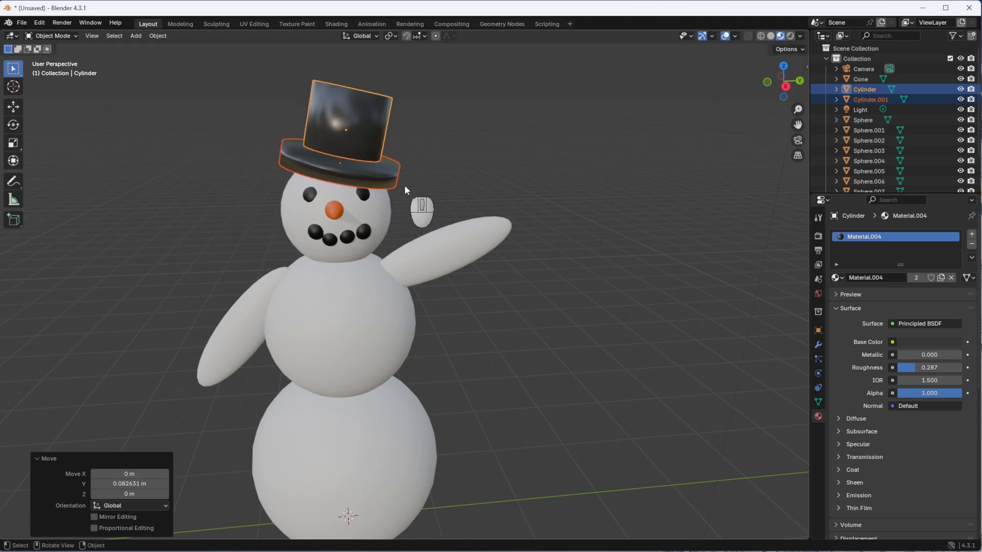
Step: Add a cylinder, move it about 2.24 m along Y beside the snowman, and scale it uniformly to about 0.117
mouse_move(407, 188)
middle_down()
mouse_move(328, 184)
mouse_move(428, 178)
mouse_move(388, 185)
middle_up()
scroll(388, 185, down, 2)
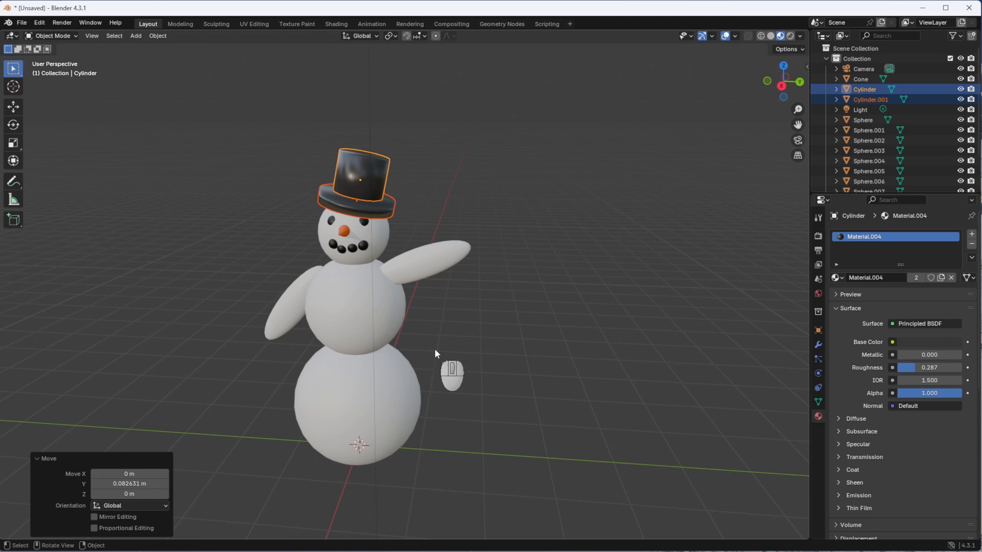
middle_drag(435, 349, 432, 353)
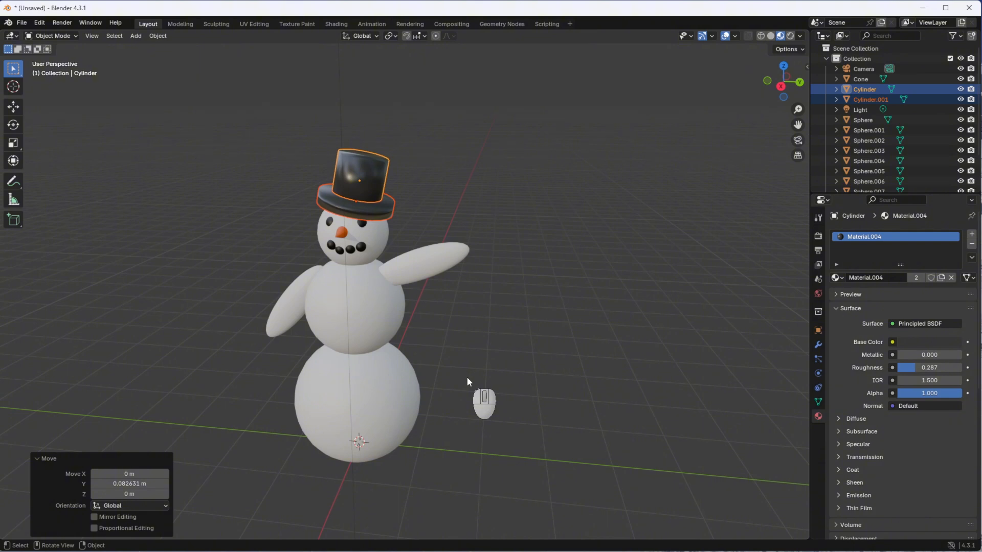
key(shift+a)
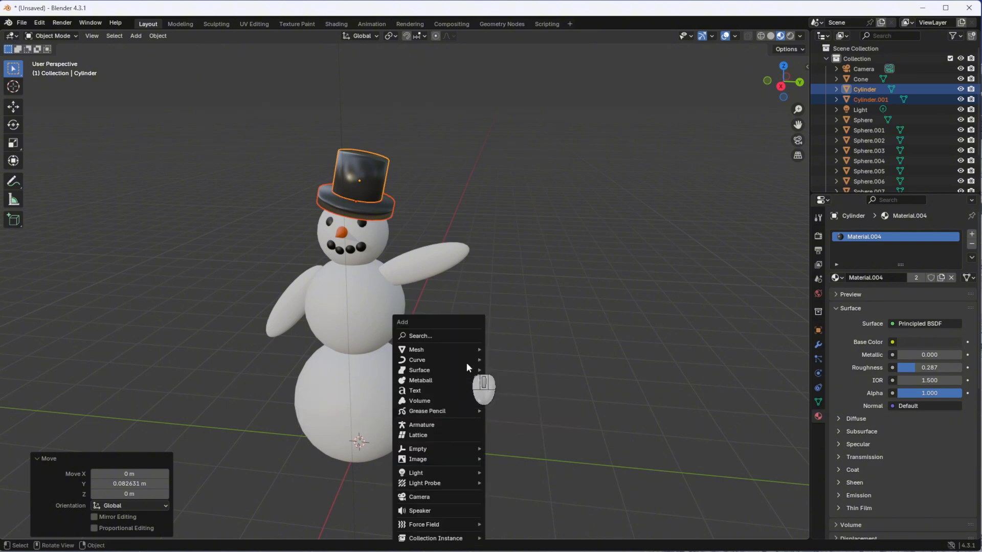
mouse_move(478, 348)
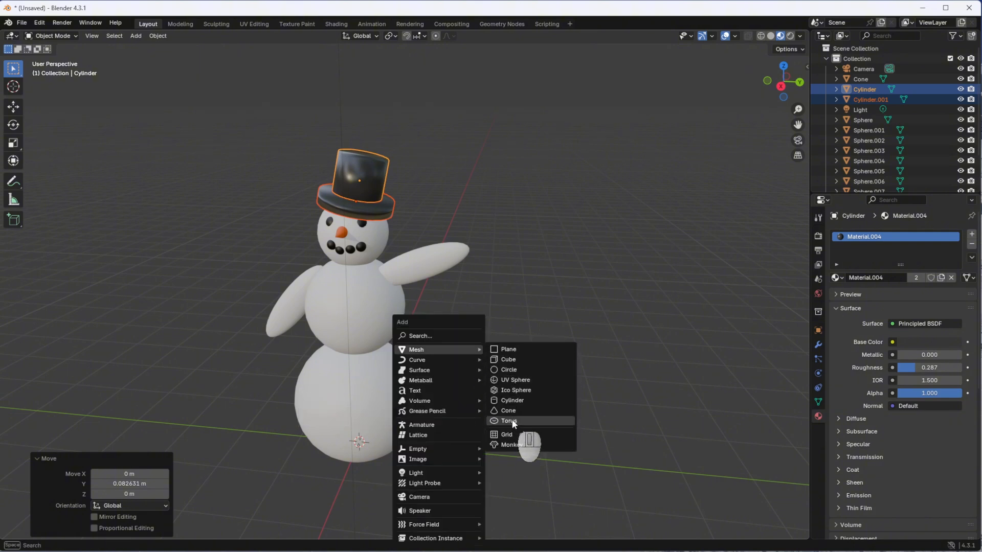
click(512, 400)
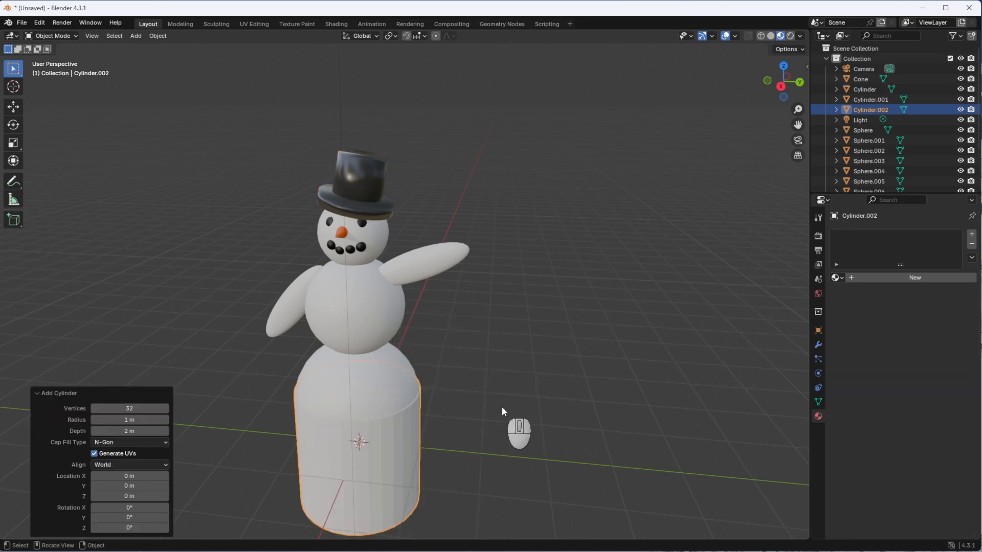
key(g)
click(640, 387)
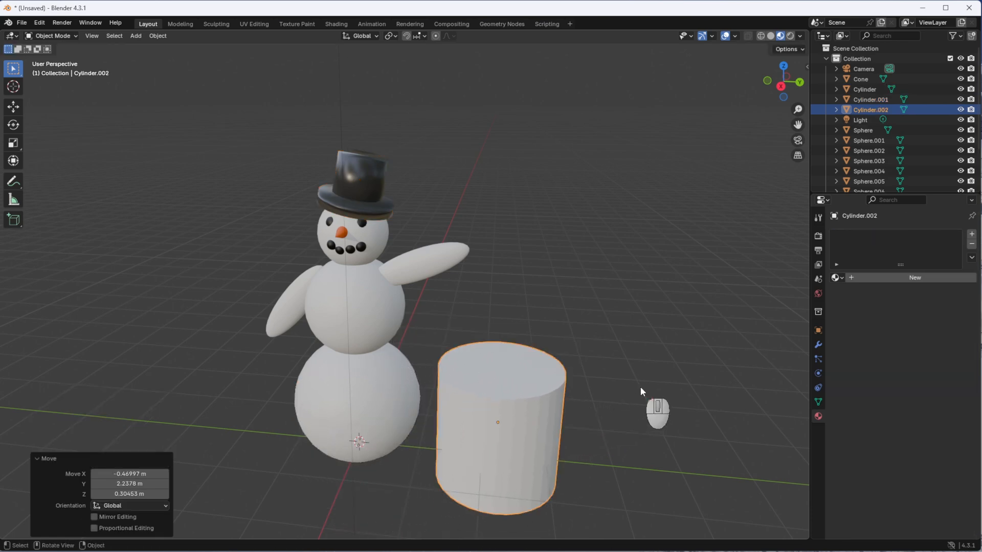
key(s)
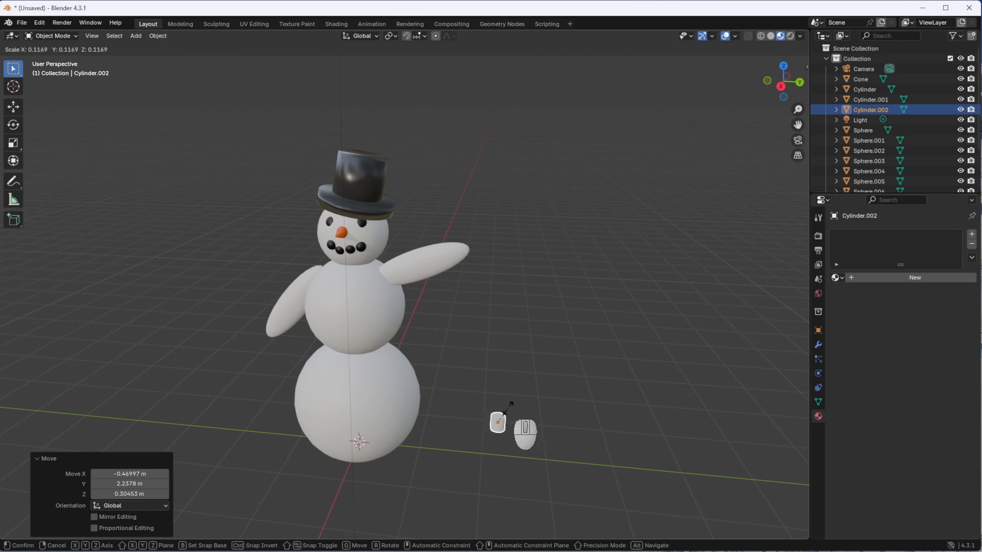
click(508, 407)
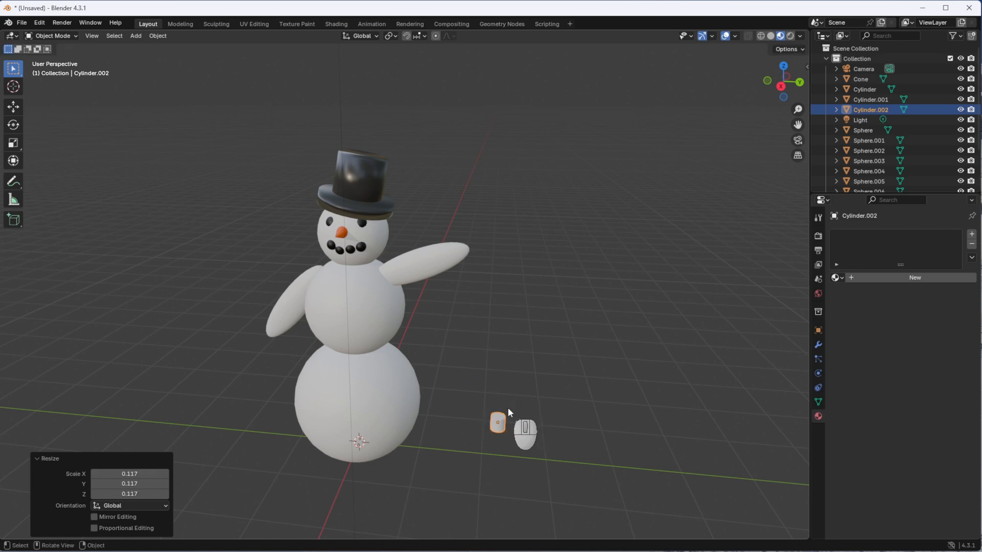
Step: Give the small cylinder a new material with a dark red base color
click(849, 277)
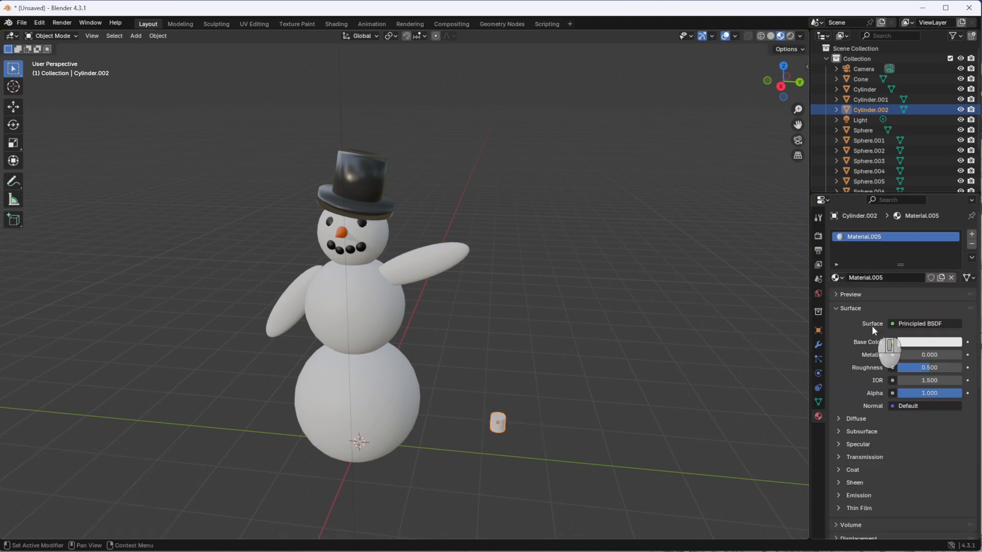
click(906, 342)
click(902, 241)
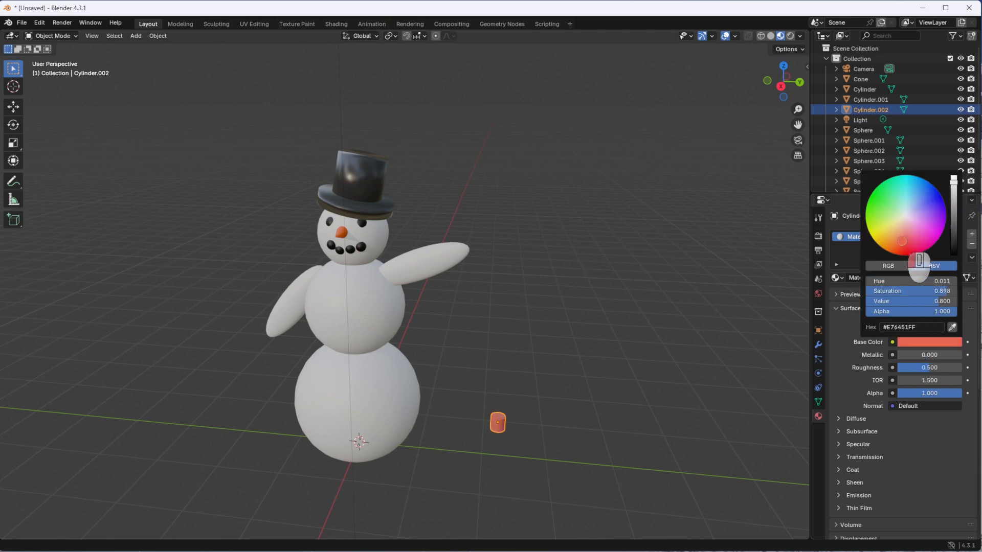
mouse_move(919, 261)
mouse_down()
mouse_move(911, 276)
mouse_move(904, 243)
mouse_up()
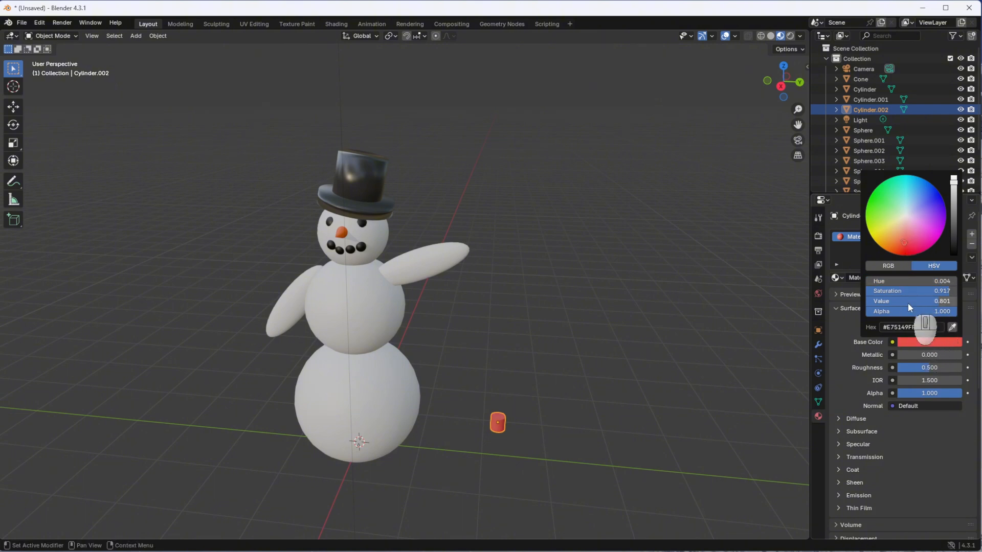
drag(933, 290, 154, 323)
drag(936, 305, 110, 328)
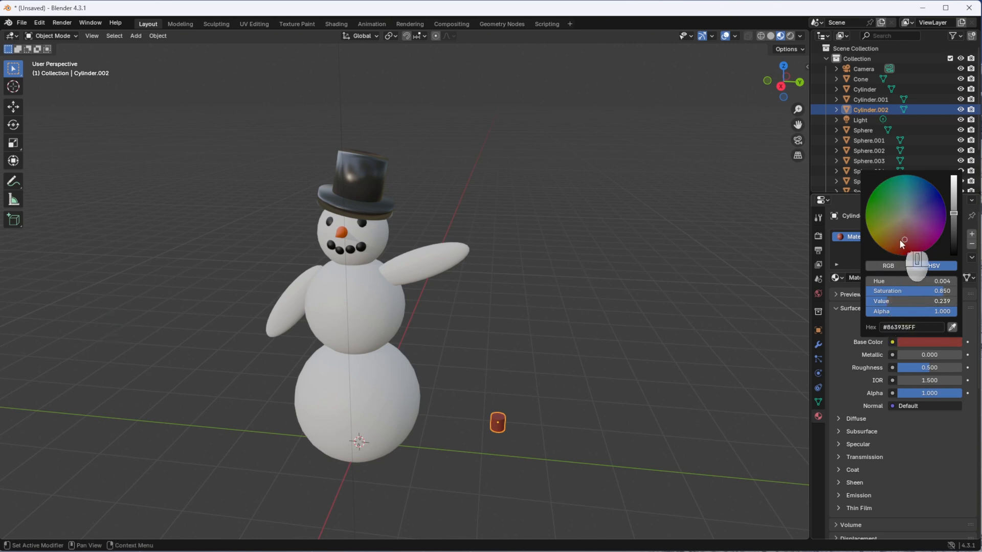
drag(903, 238, 908, 243)
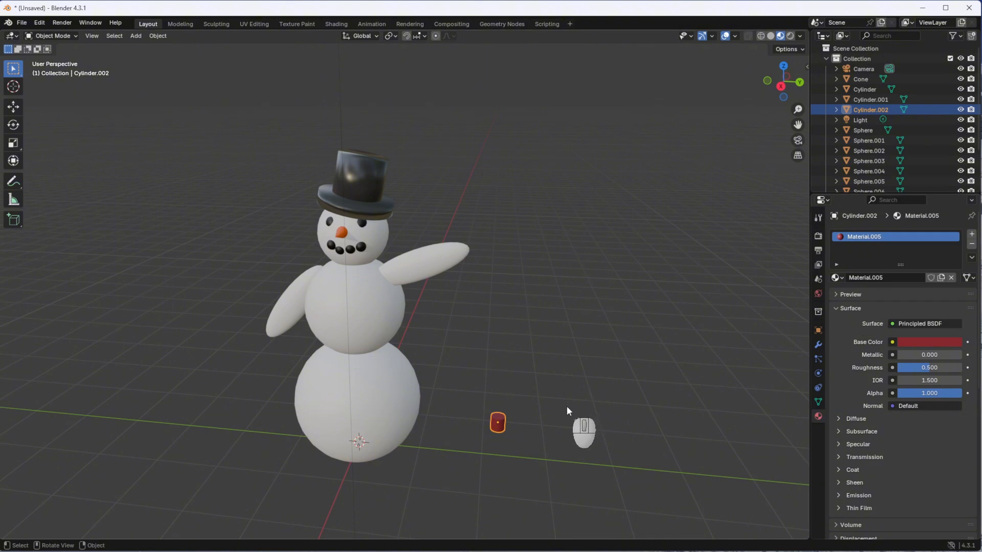
Step: Shrink the red cylinder uniformly to about 0.466, and stretch it twice along Z, finally by about 3.87, into a long thin pole
key(s)
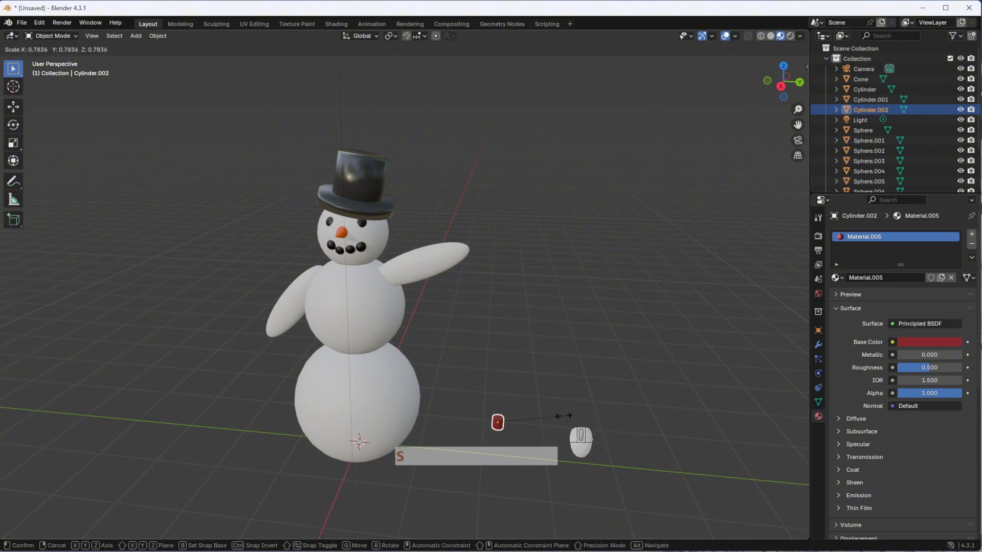
click(536, 419)
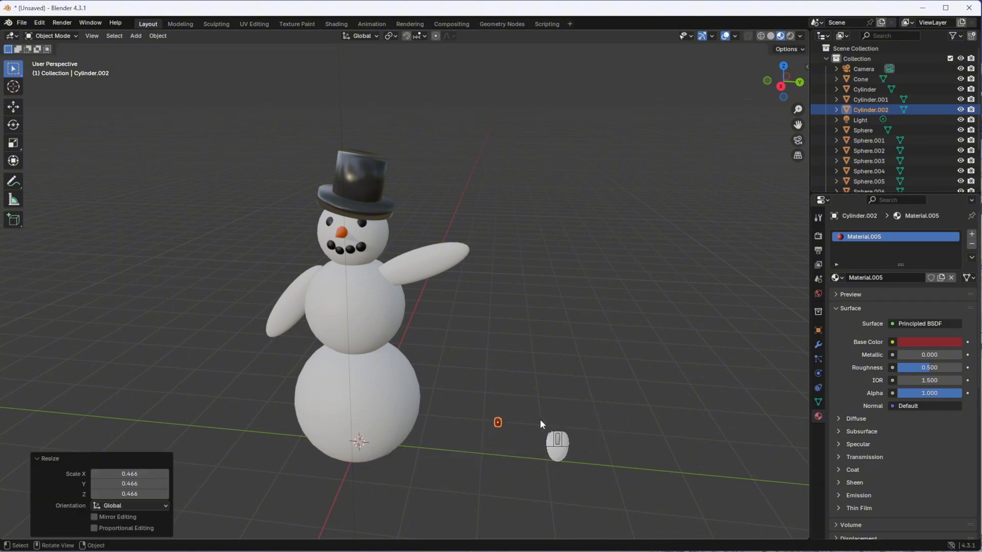
key(s)
key(z)
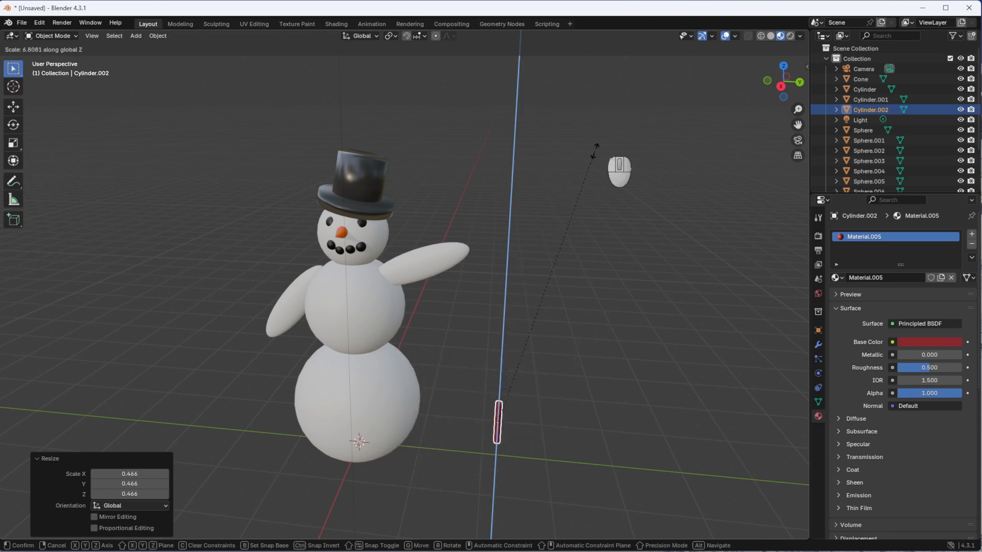
click(632, 133)
key(s)
key(z)
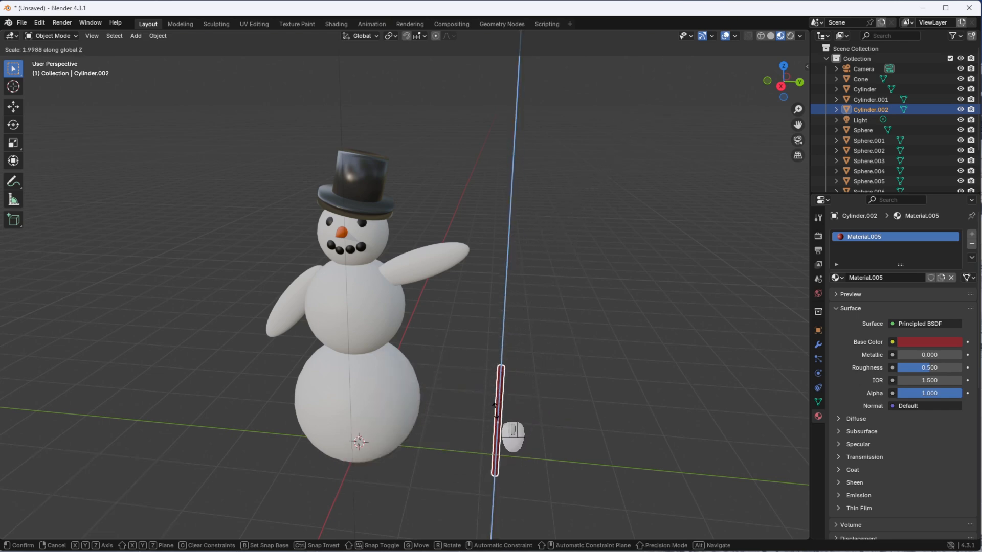
click(507, 402)
Step: Move the red pole beside the tip of the snowman's raised arm and shift it about 0.857 m along X
key(g)
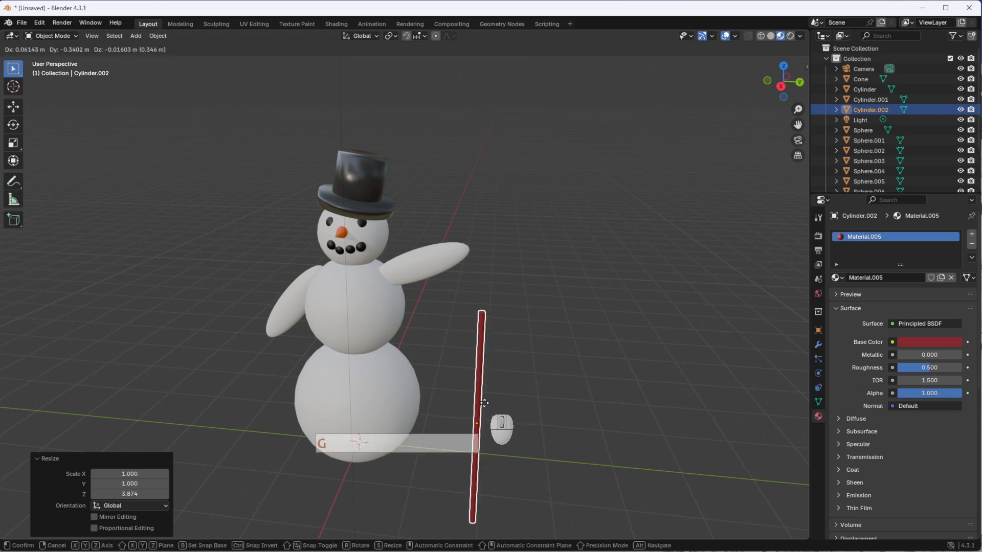
click(467, 335)
drag(467, 333, 512, 391)
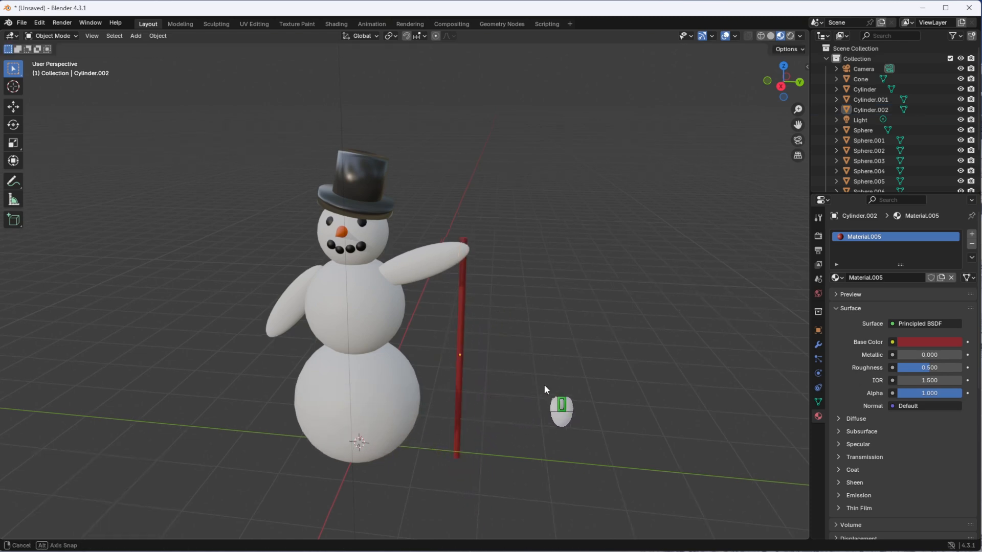
middle_drag(544, 384, 474, 386)
click(461, 391)
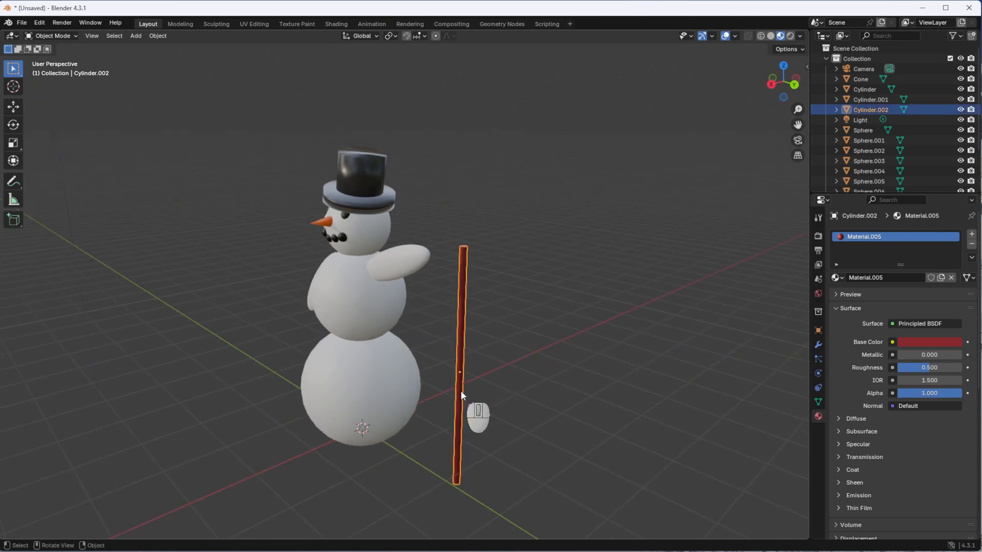
key(g)
key(x)
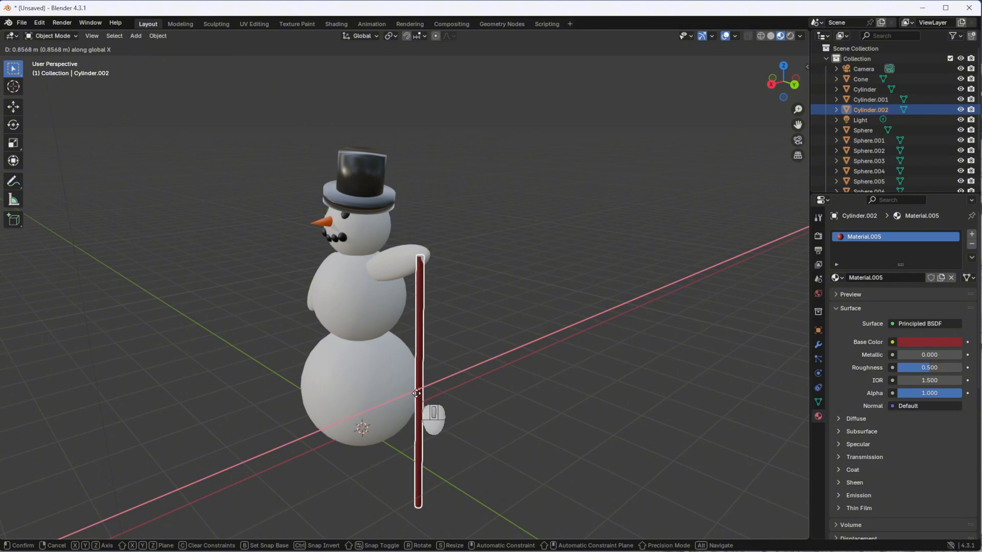
click(417, 393)
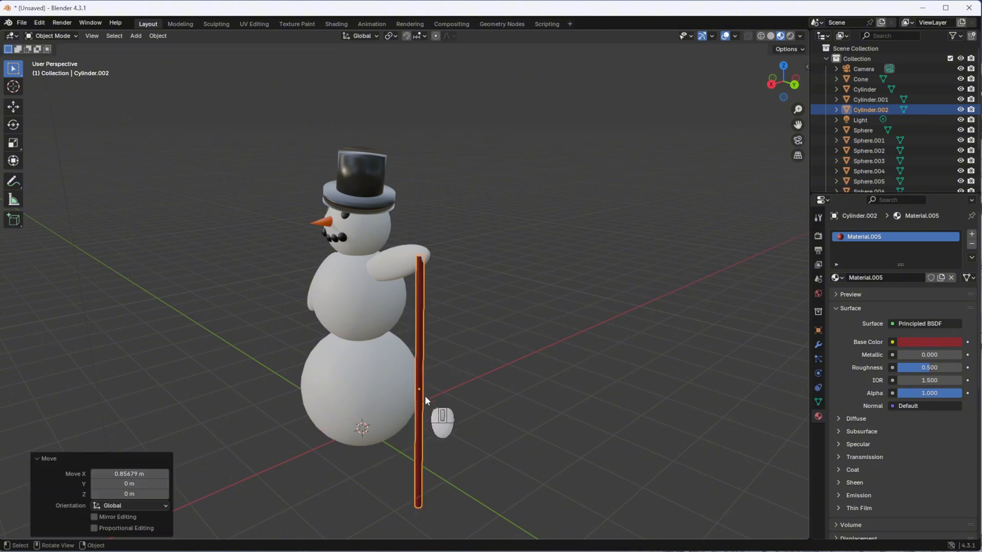
Step: Raise the red pole about 0.33 m along Z and tilt it about -5° around the X axis
key(g)
key(z)
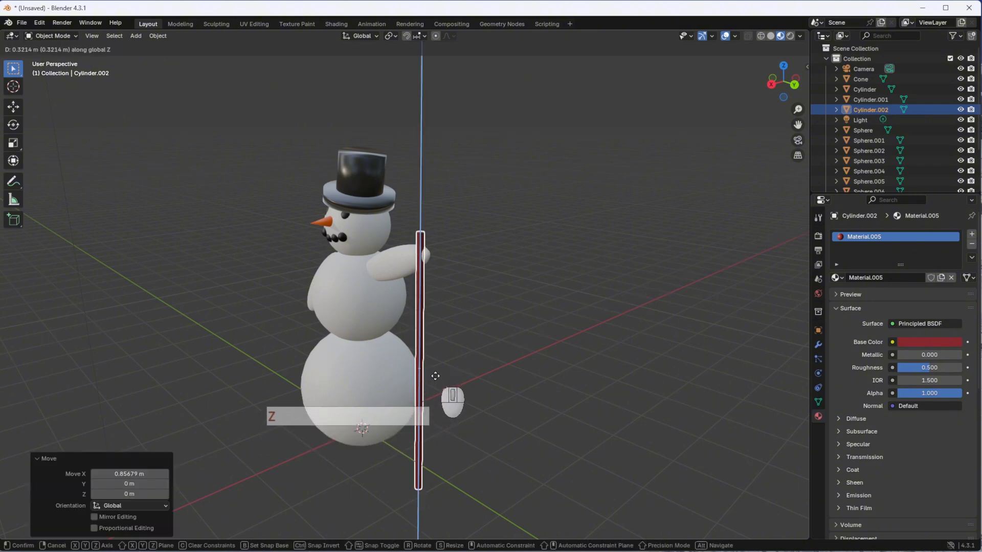
click(435, 377)
middle_drag(435, 378, 538, 378)
key(r)
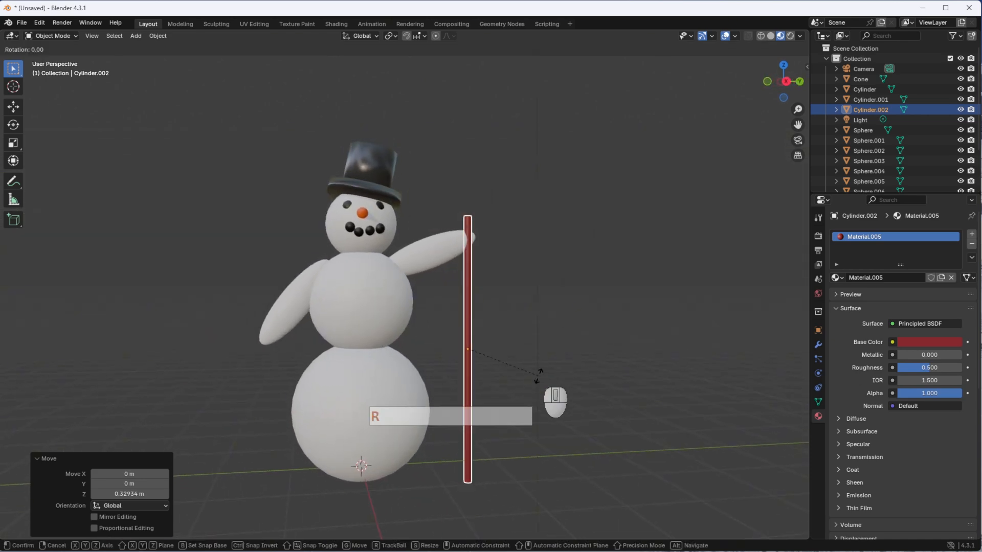
key(x)
click(526, 376)
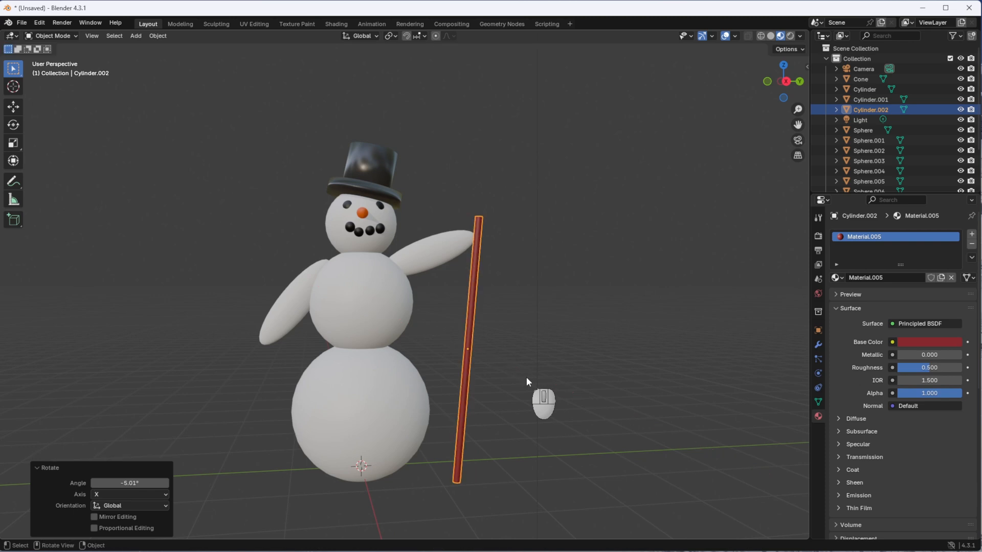
Step: Move the red pole about -0.141 m along Y so it meets the tip of the snowman's raised arm
key(g)
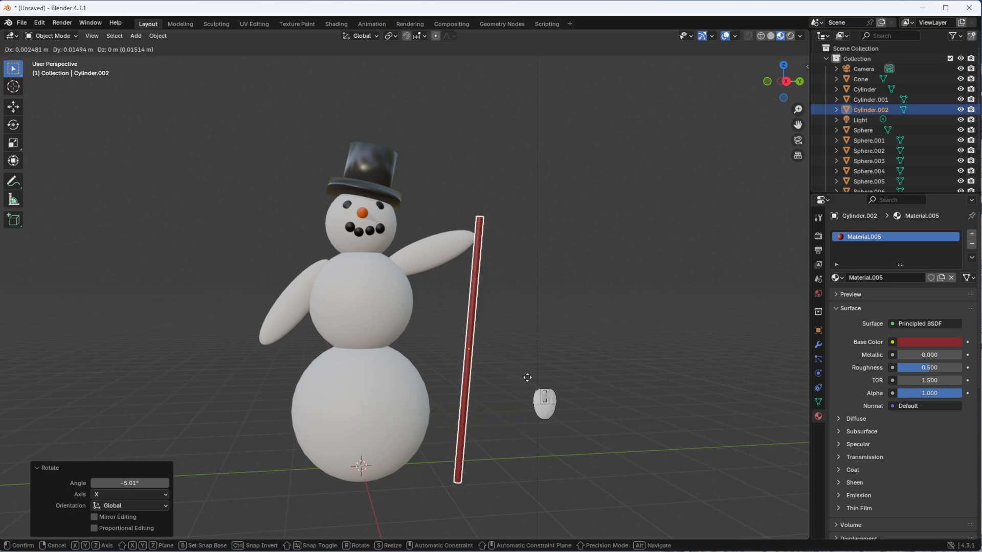
key(y)
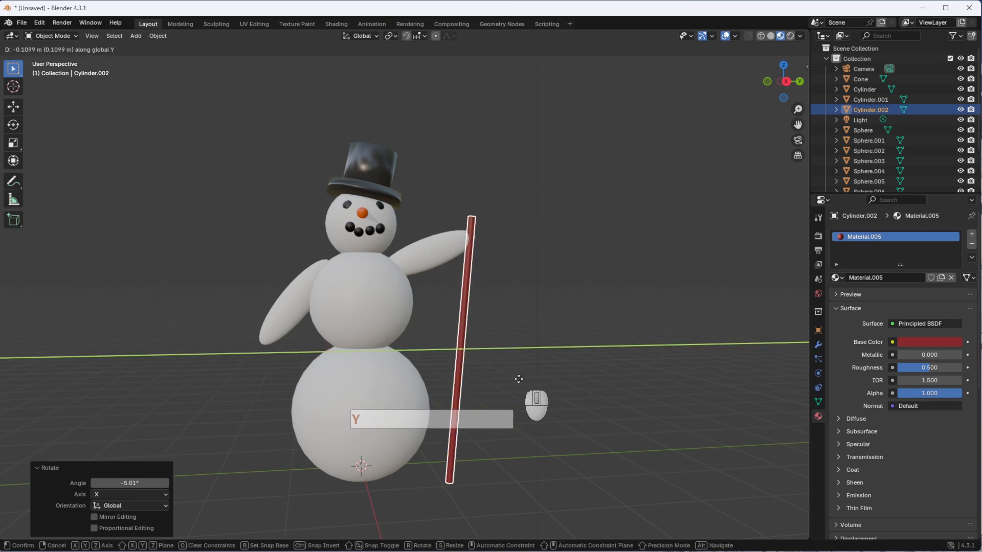
click(516, 379)
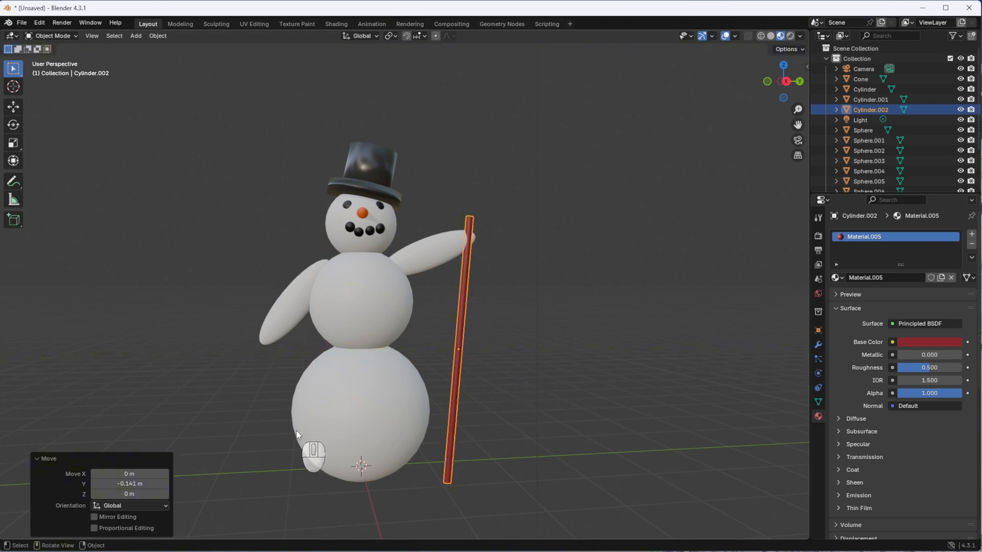
middle_drag(297, 432, 337, 438)
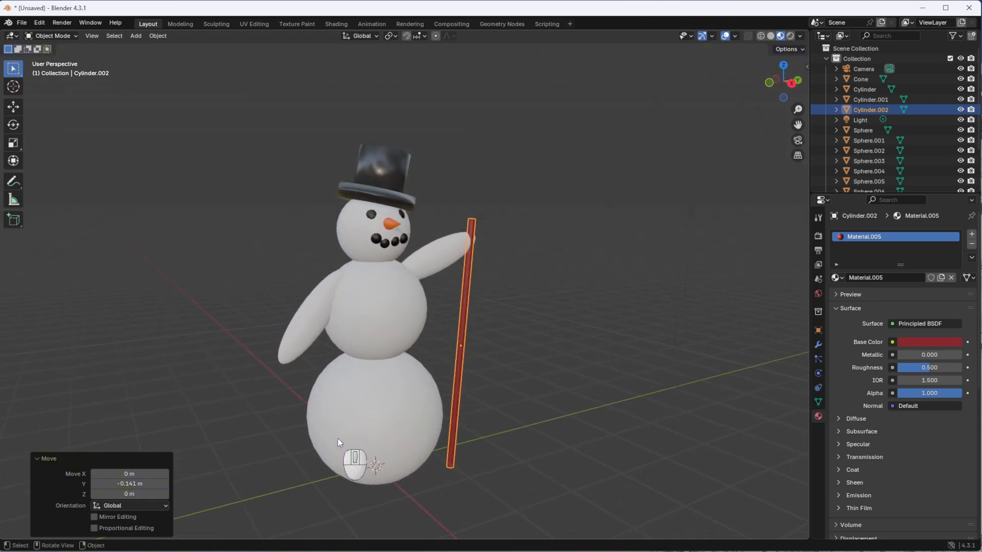
Step: Add a plane under the snowman and scale it uniformly by about 12.285 to form a large ground
click(322, 489)
key(shift+a)
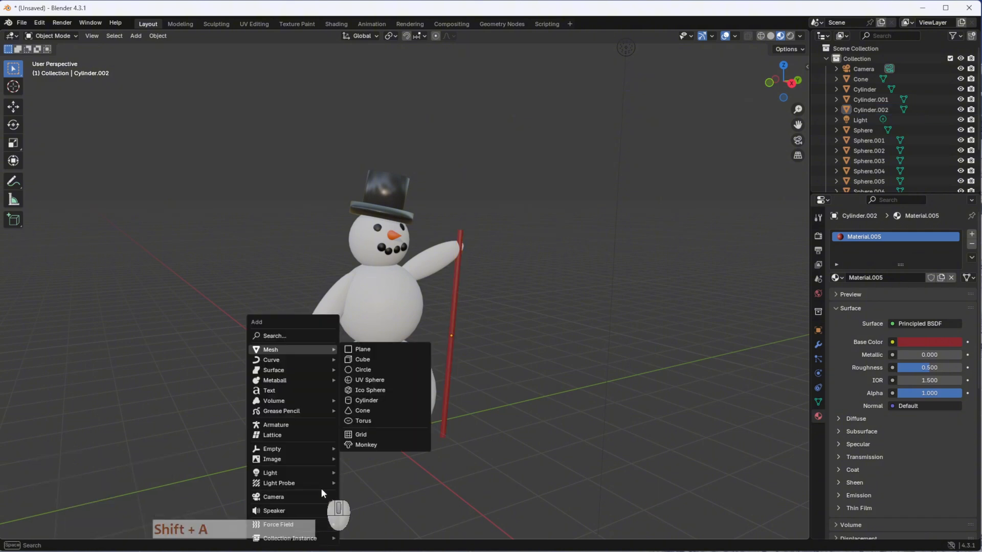
click(363, 349)
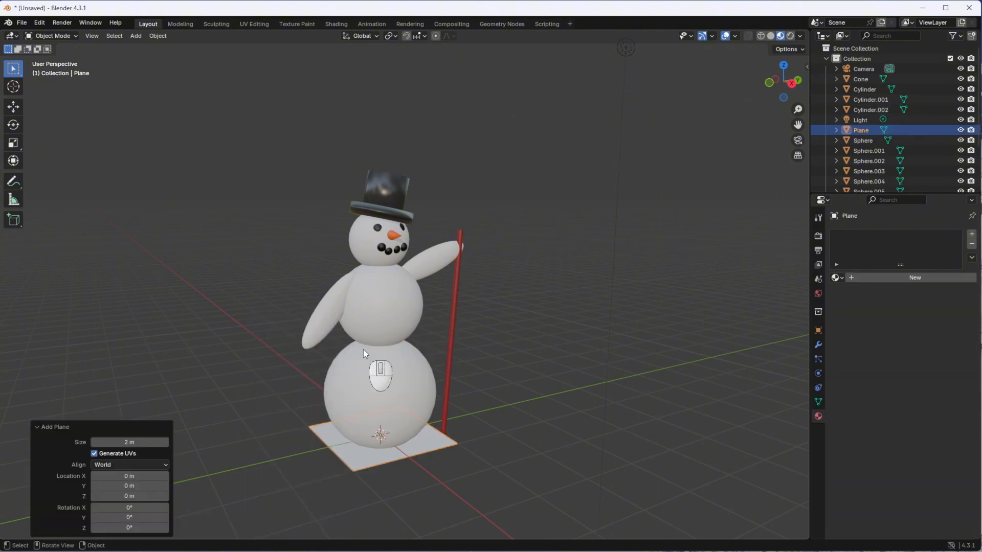
key(s)
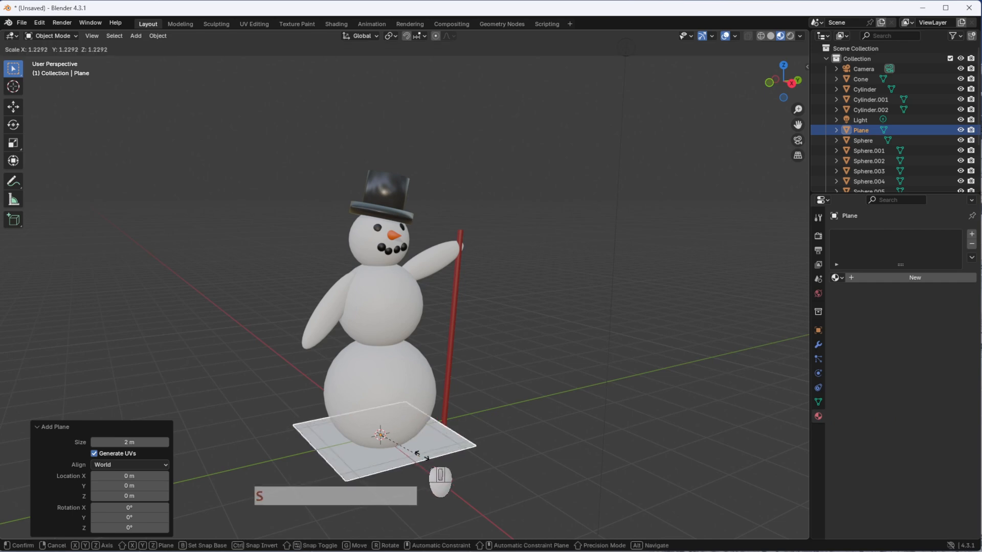
click(775, 244)
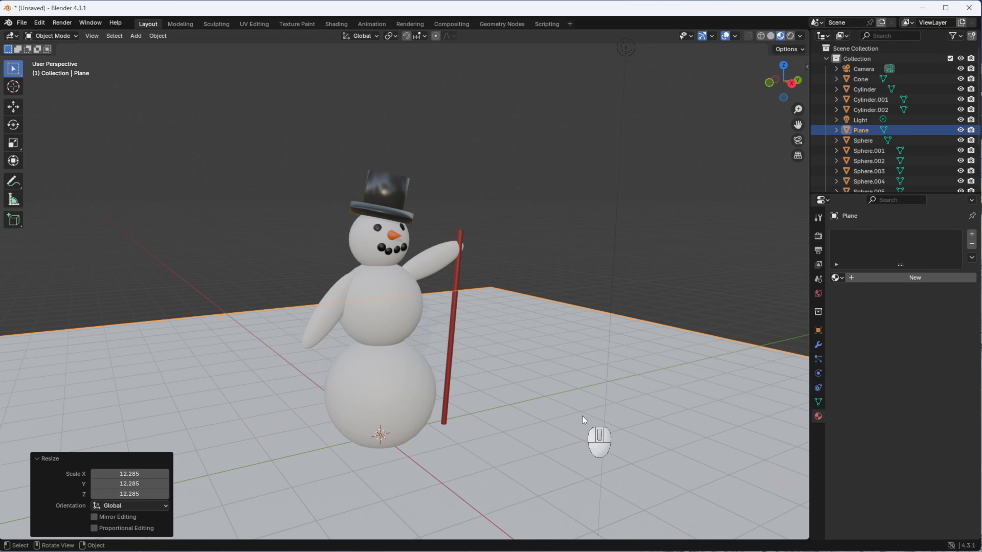
Step: Raise the ground plane about 0.059 m along Z to the snowman's base and deselect it
key(g)
key(z)
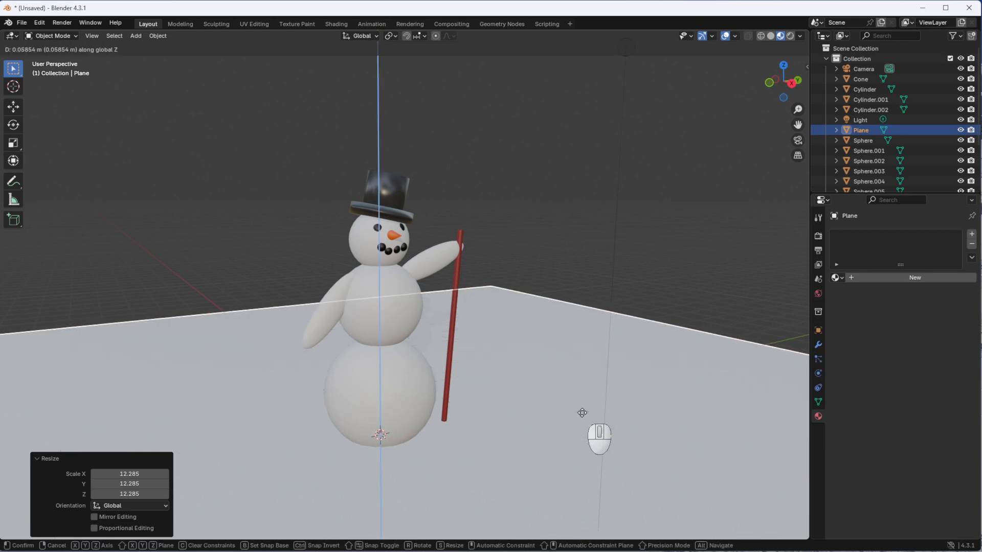
click(581, 412)
middle_drag(580, 426, 572, 340)
scroll(547, 405, up, 4)
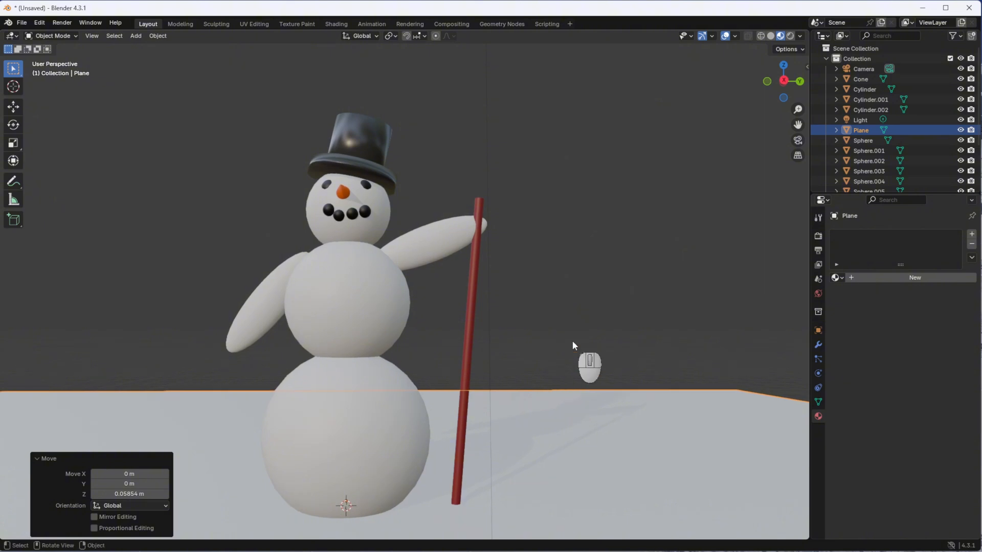
click(568, 368)
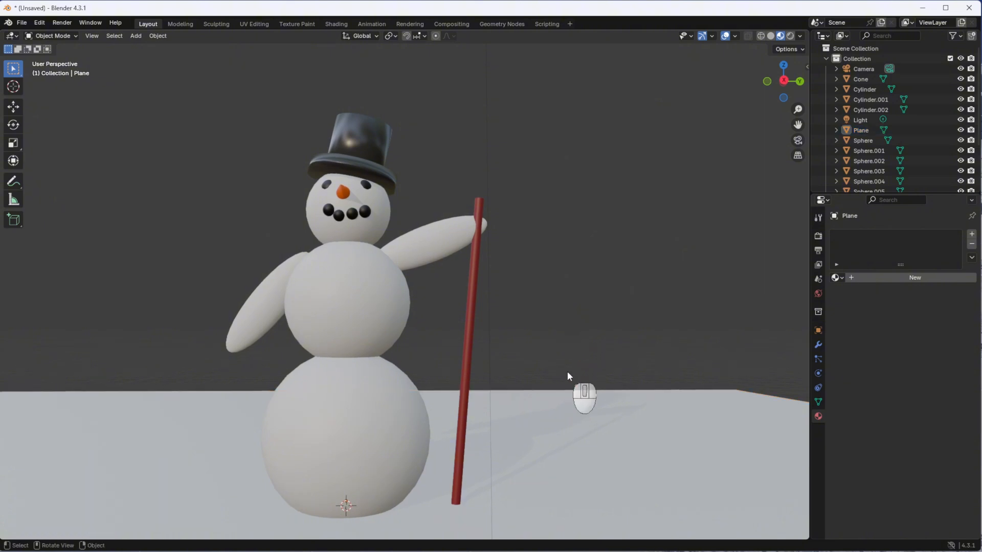